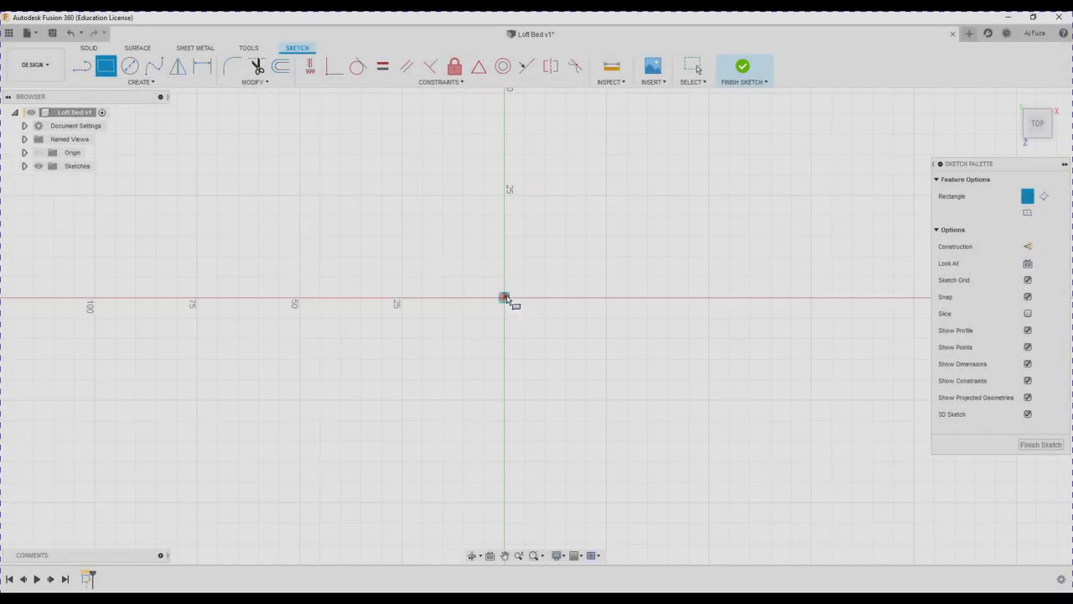
- Draw a 50 × 50 mm square with one corner at the origin
left_click(504, 298)
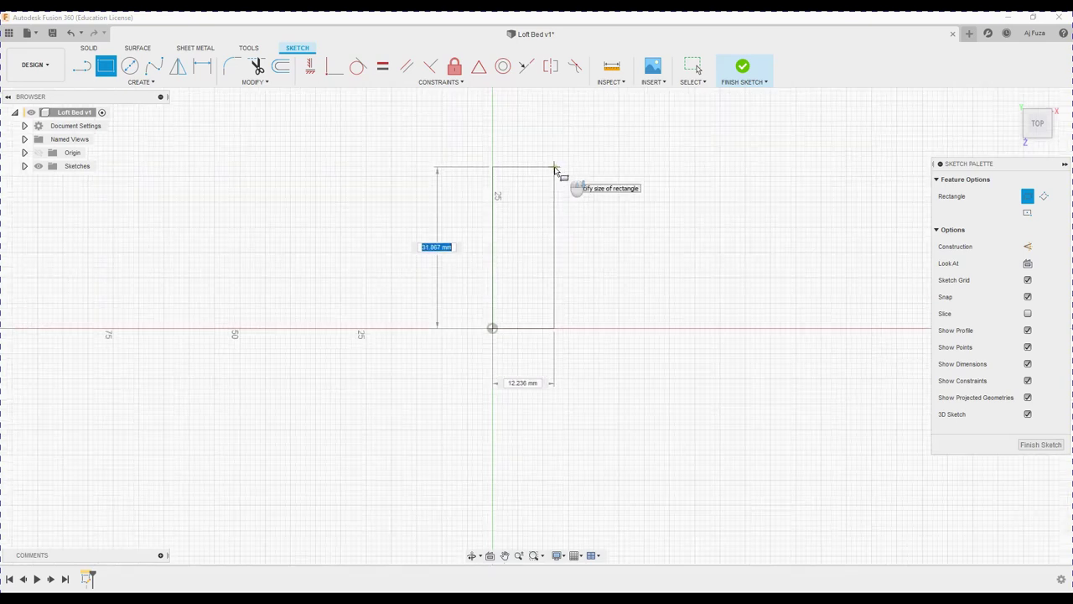
scroll(559, 182, "down", 3)
scroll(570, 180, "down", 2)
left_click(620, 136)
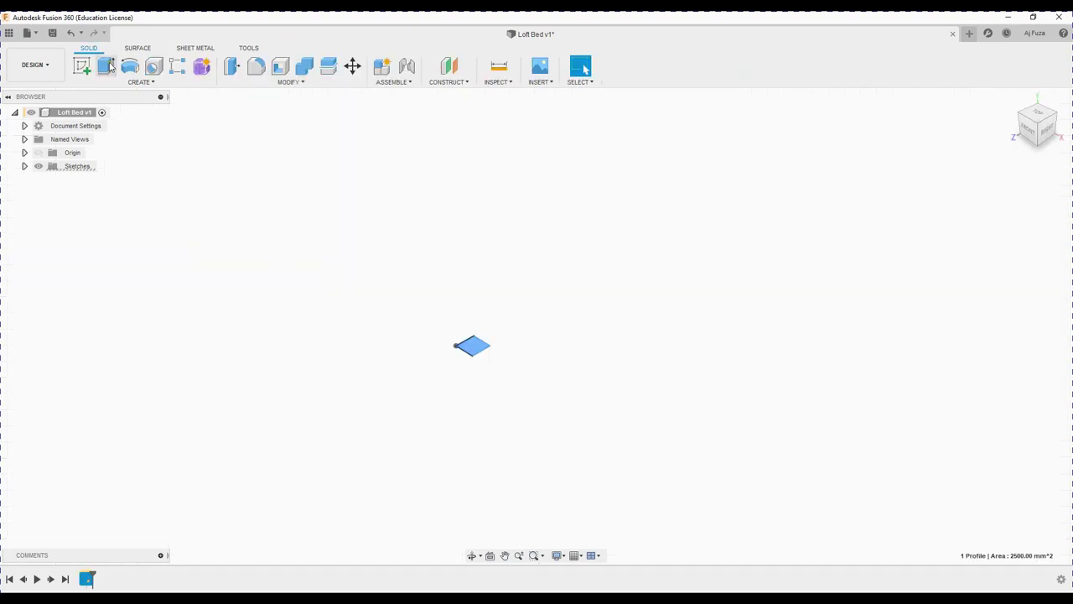
- Extrude the square 1700 mm into a solid post
left_click(106, 66)
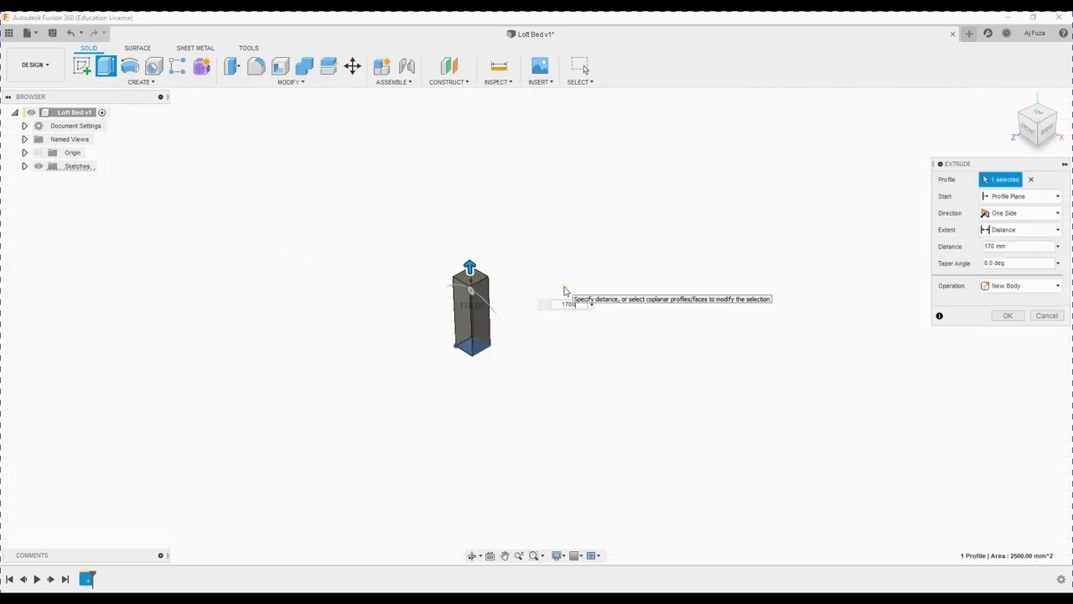
type("0")
key("Return")
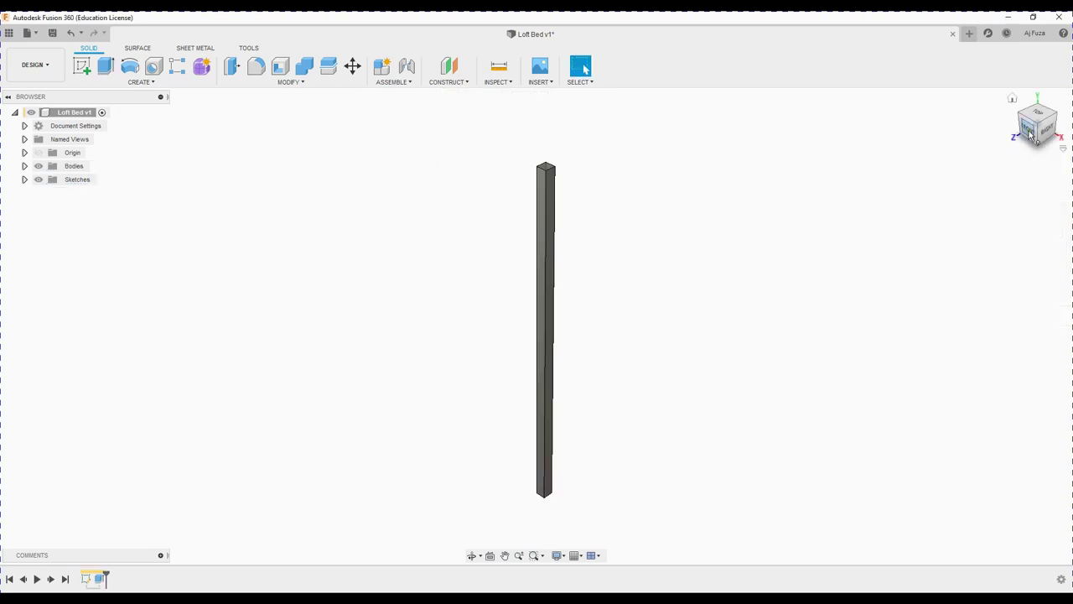
- Face the front view and start a circle sketch on the post's side face
left_click(1030, 132)
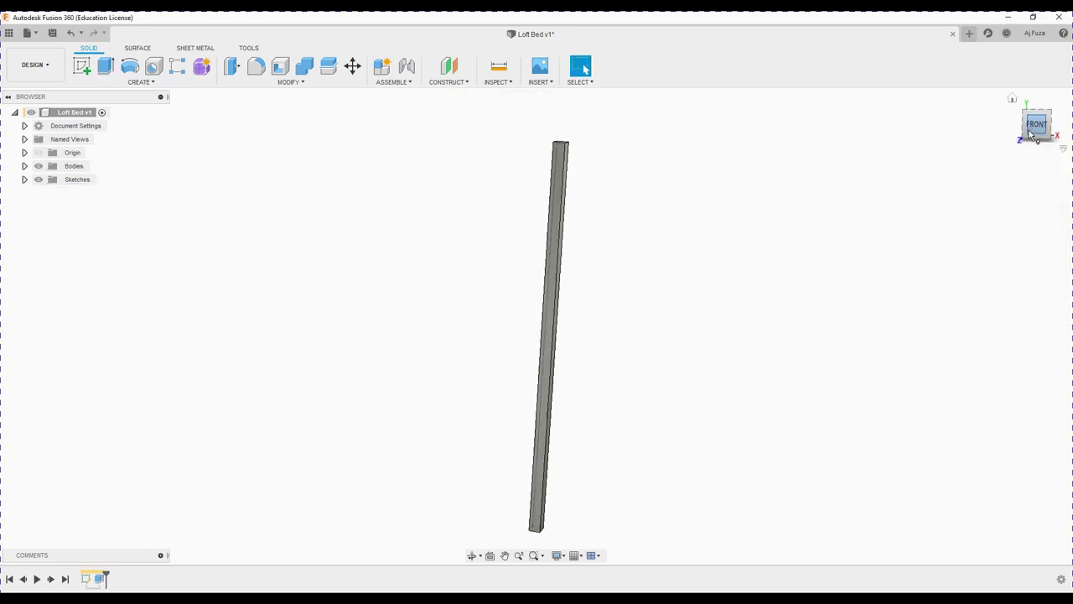
key("c")
left_click(699, 334)
middle_click_drag(591, 273, 566, 301)
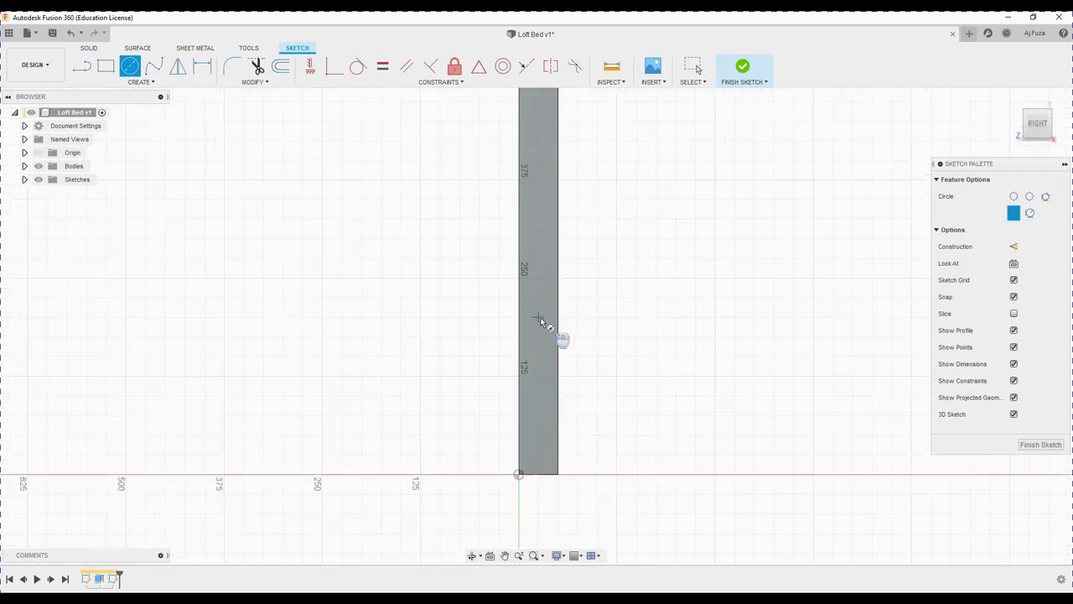
- Stop drawing circles and select the hole circle's centre point
scroll(537, 320, "up", 4)
key("Escape")
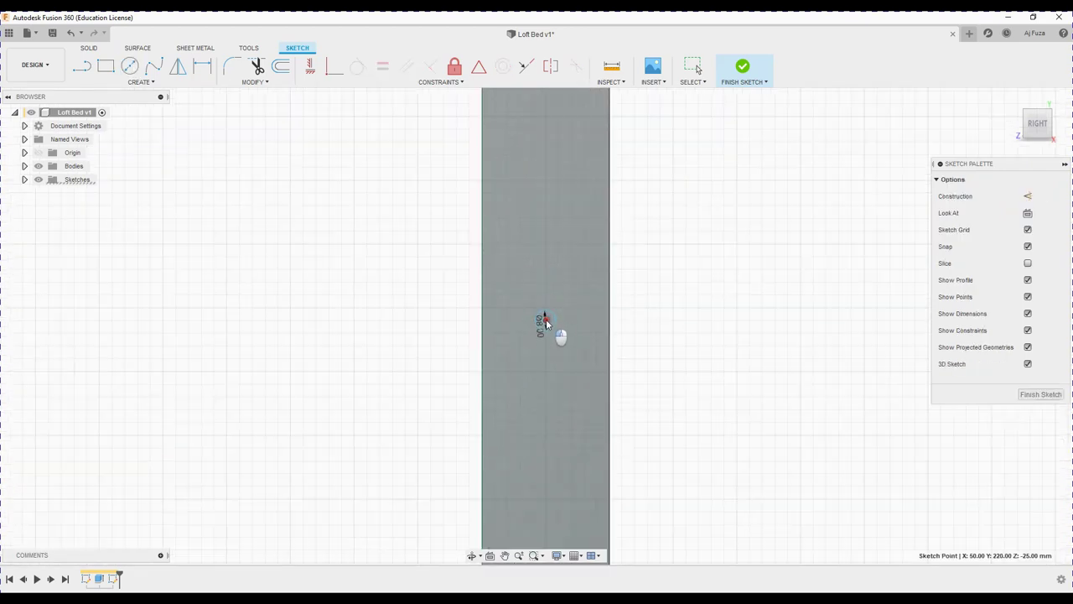
left_click(545, 323)
left_click_drag(544, 252, 549, 294)
key("Escape")
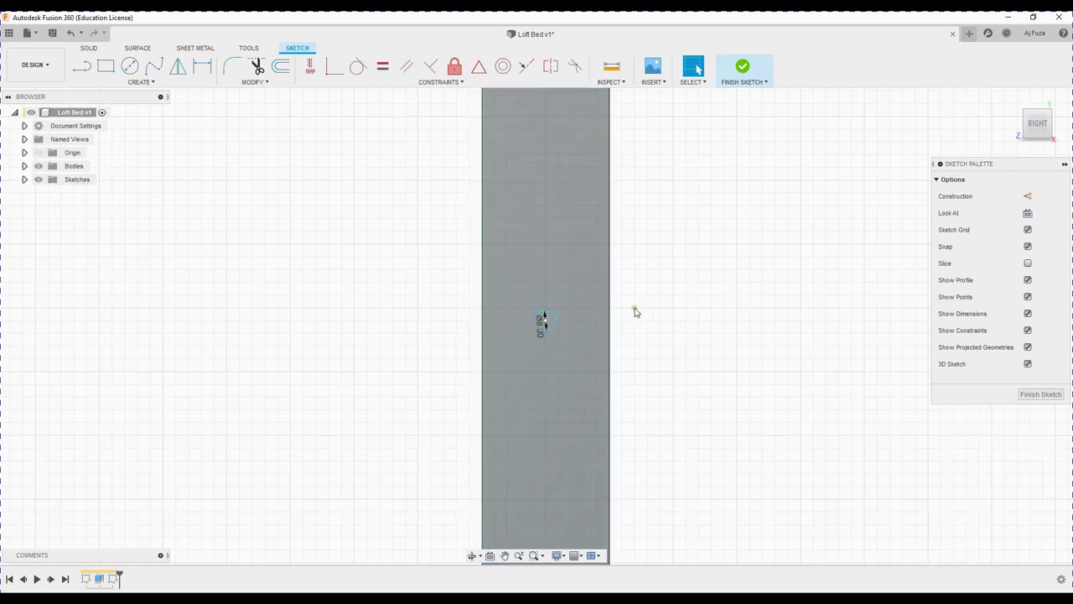
left_click(545, 320)
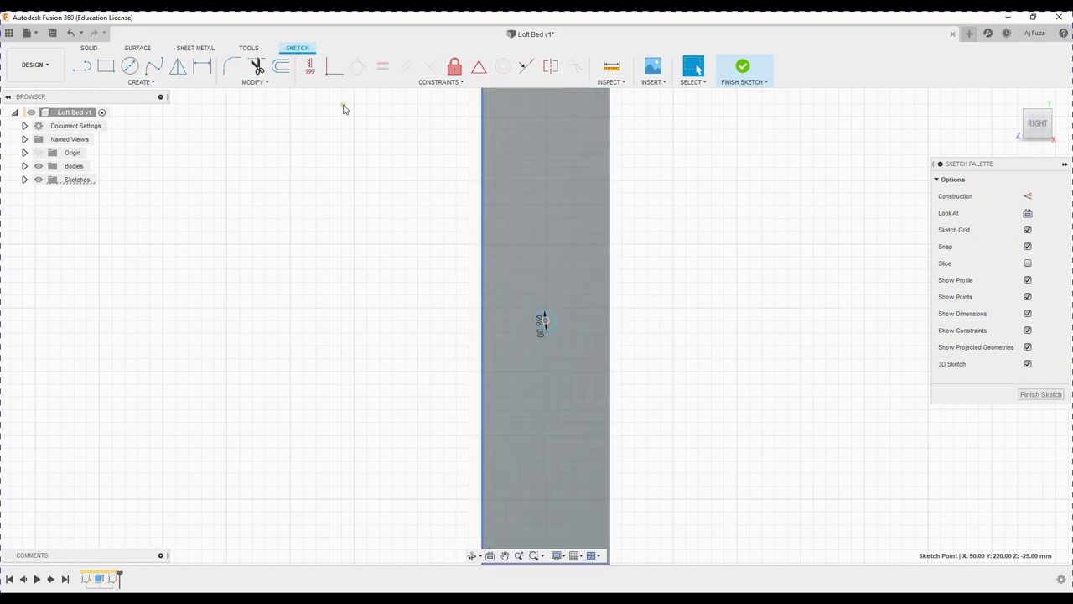
- Move the selected hole circles 1100 mm up the post
scroll(611, 288, "down", 3)
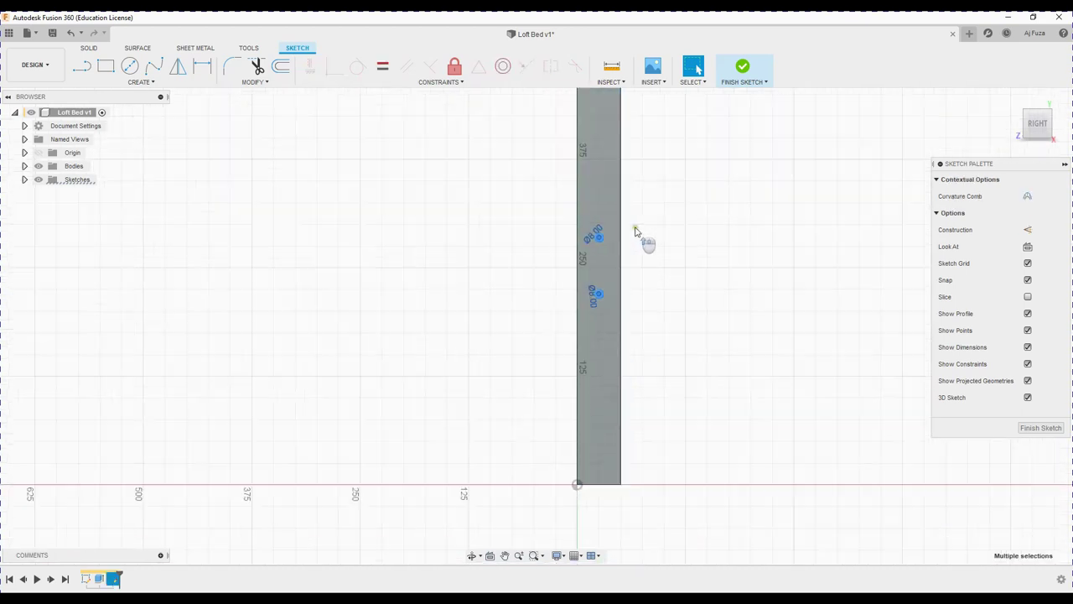
scroll(638, 232, "down", 2)
scroll(641, 197, "down", 2)
middle_click_drag(641, 196, 580, 426)
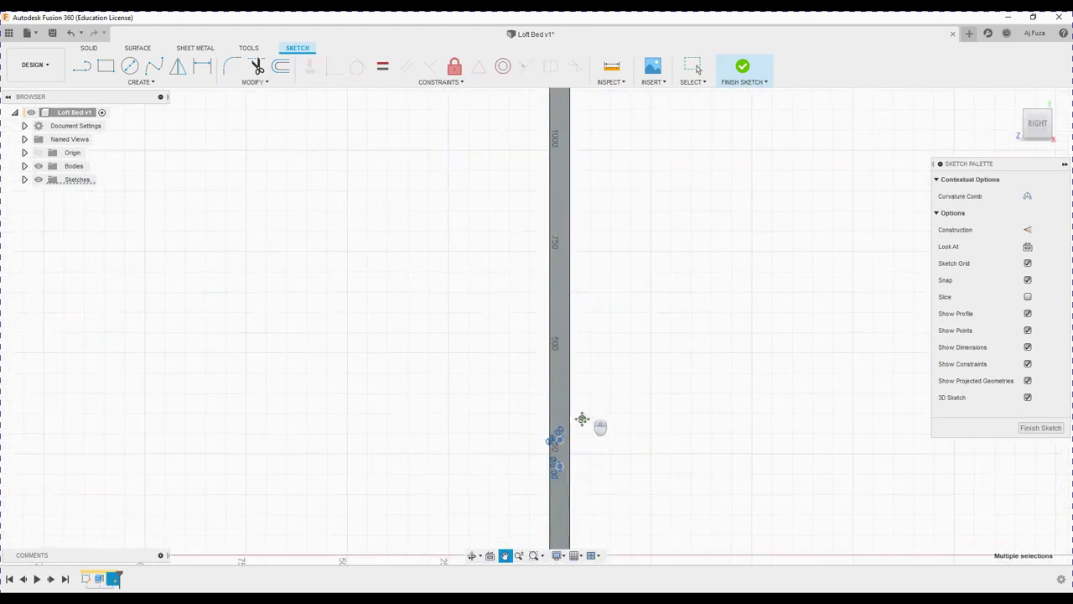
key("m")
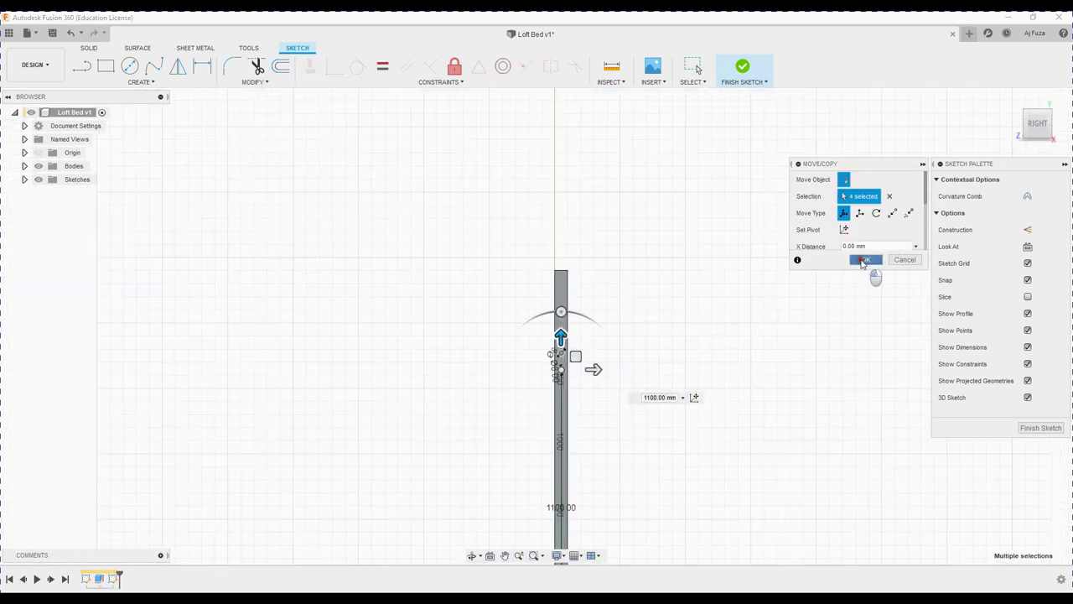
left_click(862, 261)
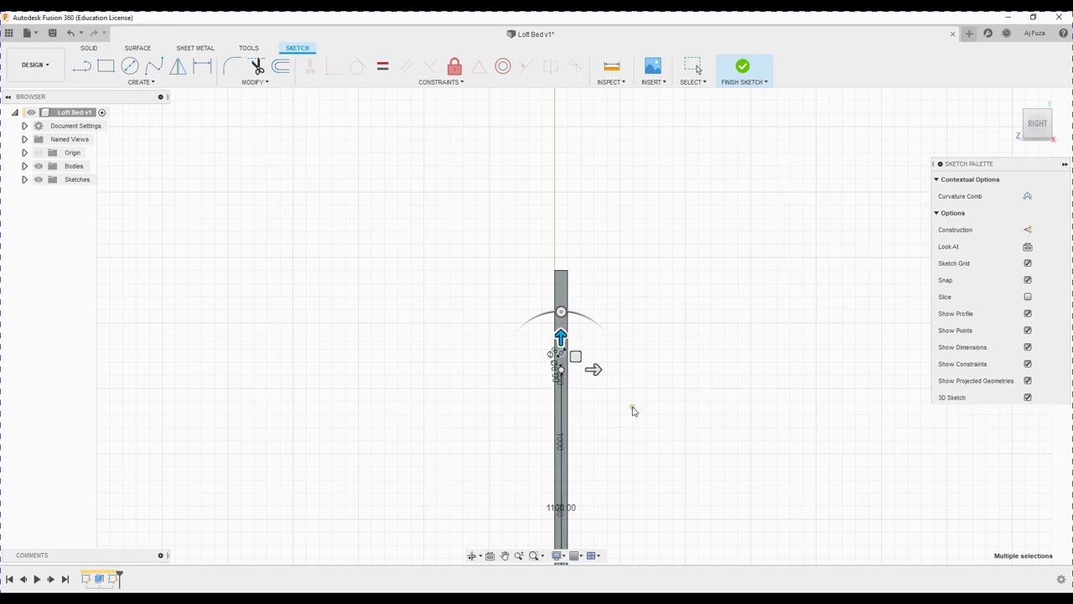
middle_click_drag(495, 374, 587, 400, "shift")
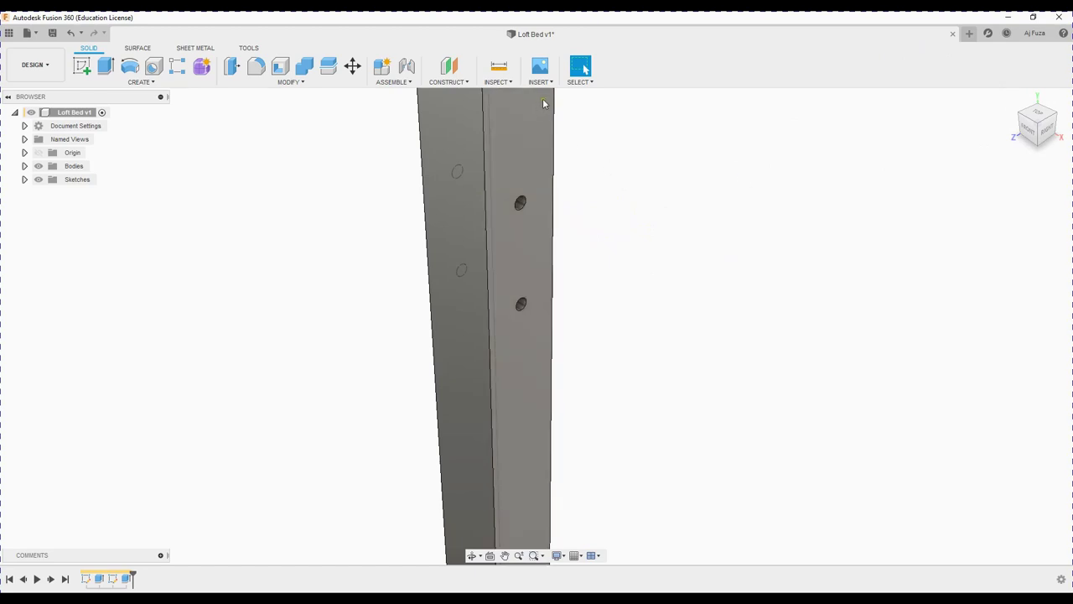
- Switch the visual style to Wireframe with Hidden Edges and orbit around the post
right_click(572, 138)
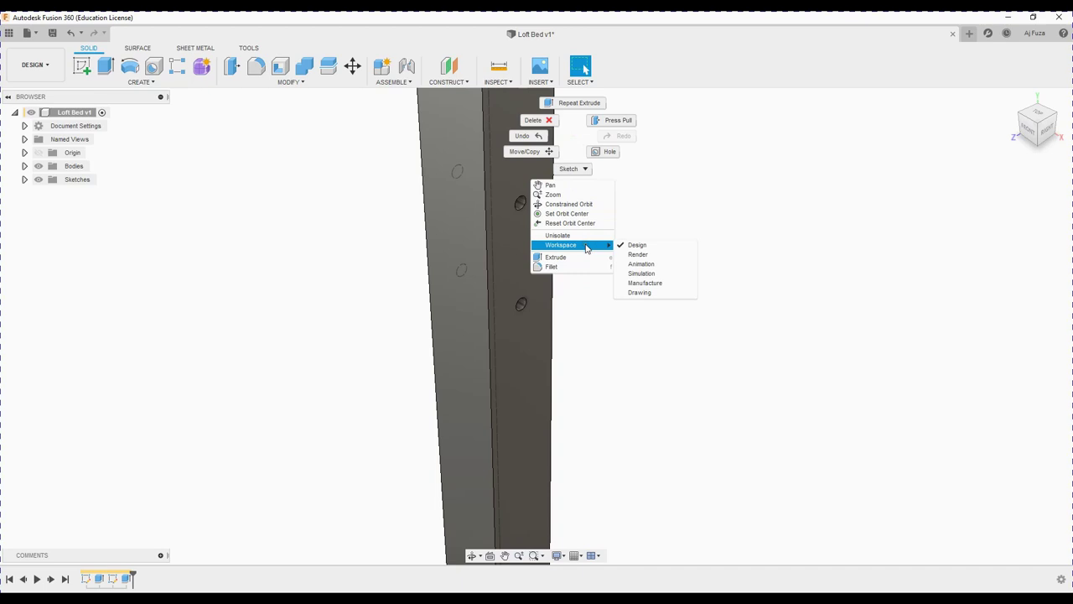
left_click(686, 195)
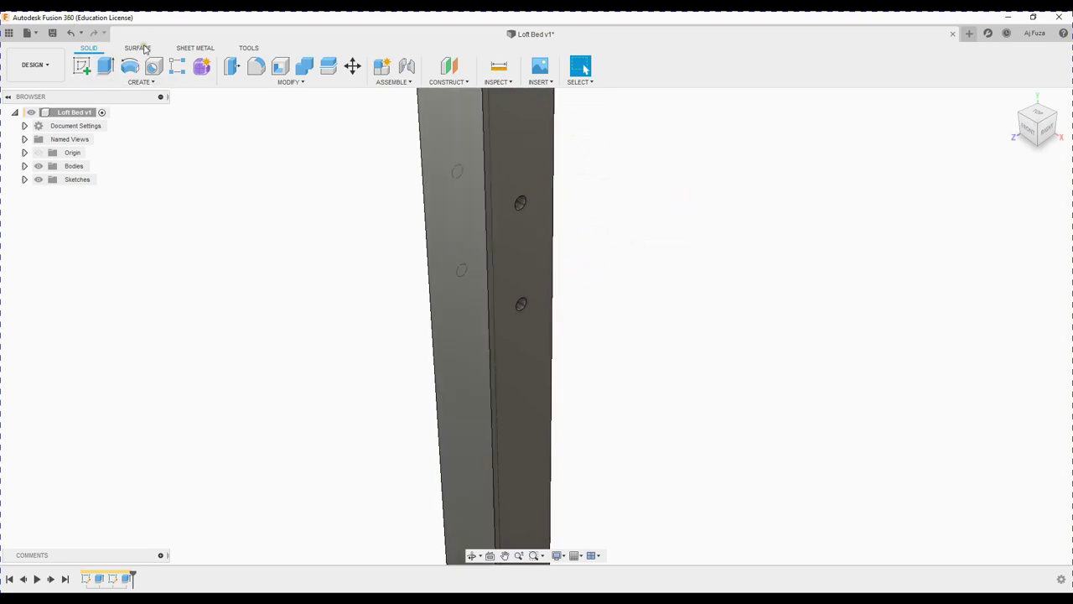
left_click(54, 67)
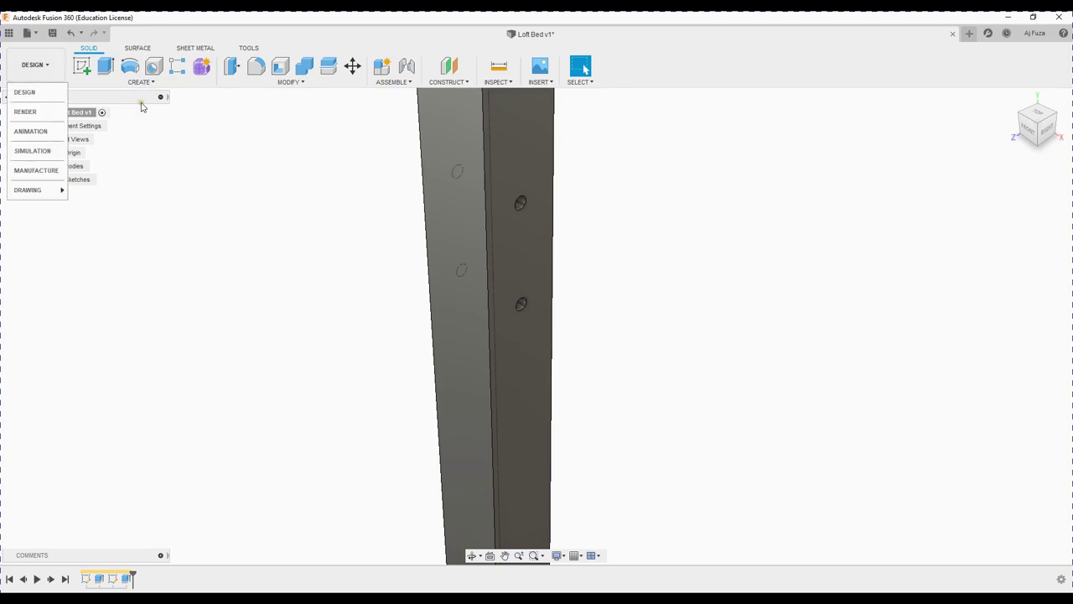
left_click(266, 191)
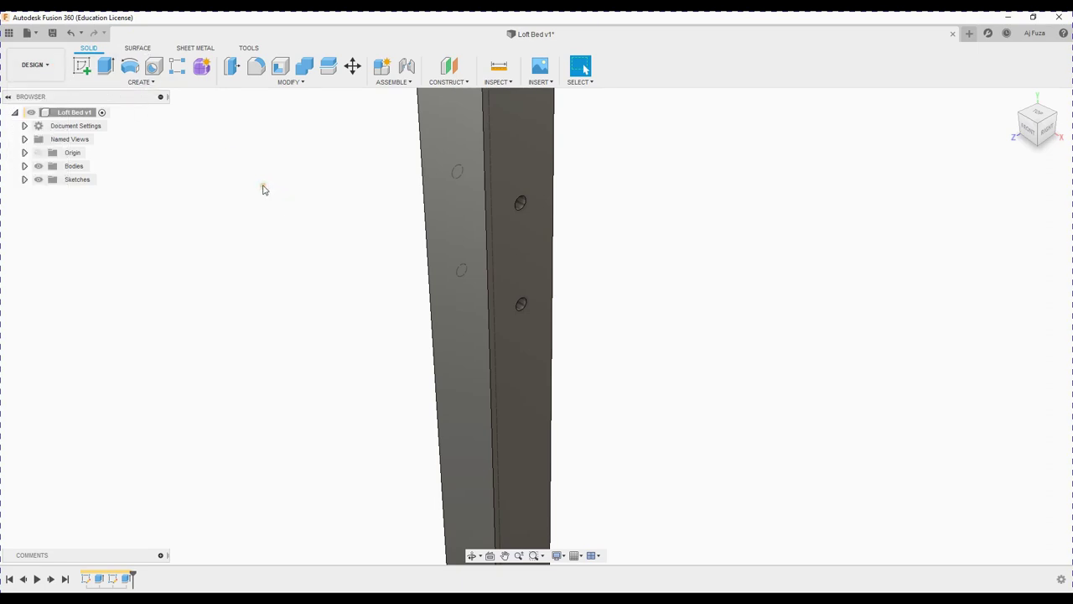
left_click(559, 556)
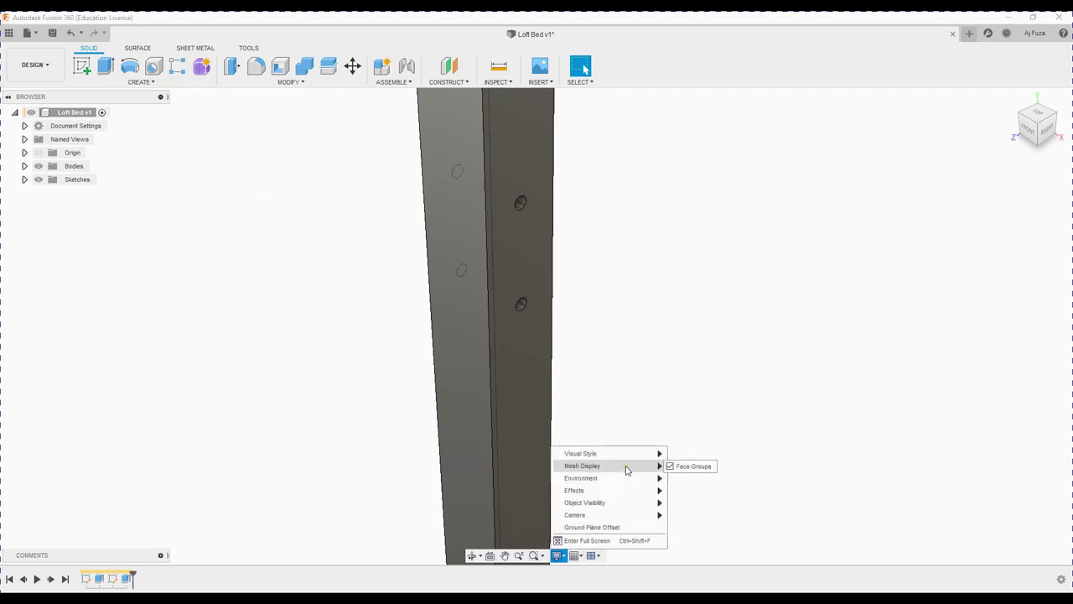
mouse_move(580, 454)
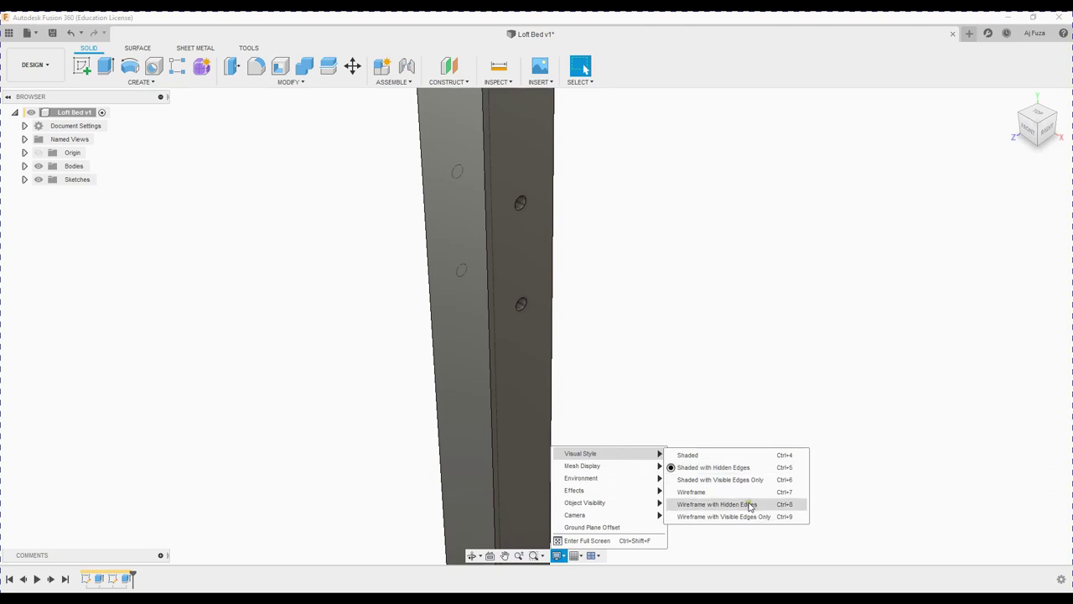
left_click(746, 506)
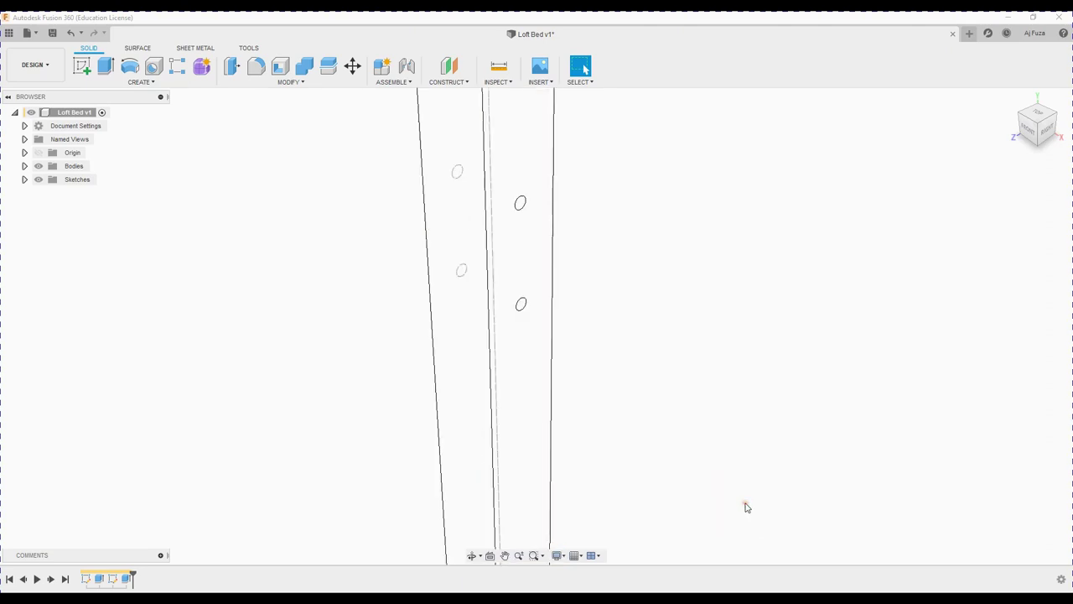
middle_click_drag(589, 415, 559, 382, "shift")
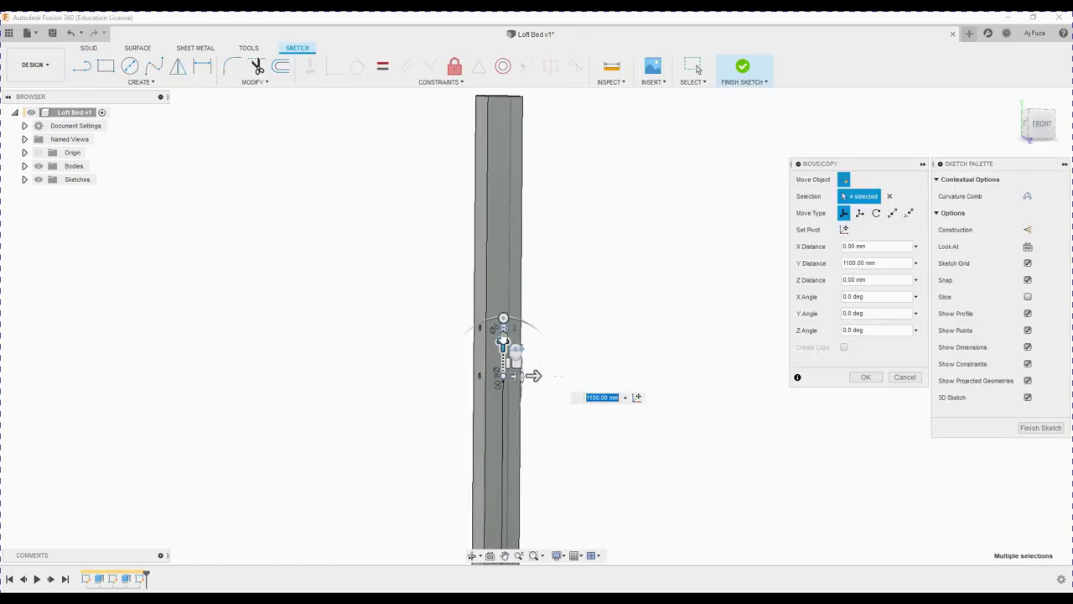
- Apply the move placing the hole circles 1110 mm up, viewed from the front
scroll(507, 356, "up", 2)
left_click_drag(503, 381, 501, 379)
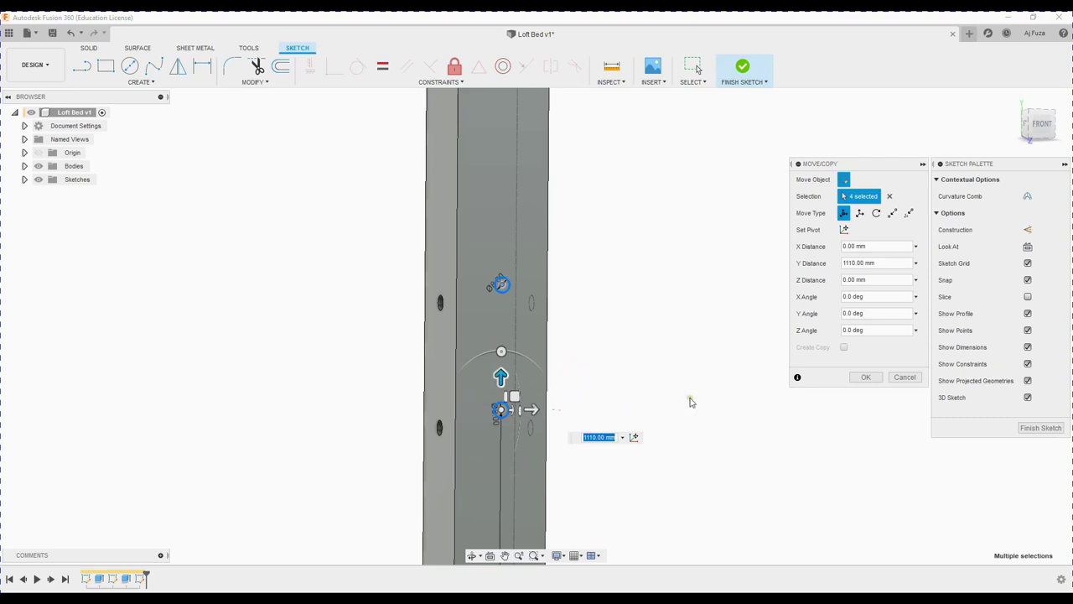
left_click(866, 377)
left_click(1050, 134)
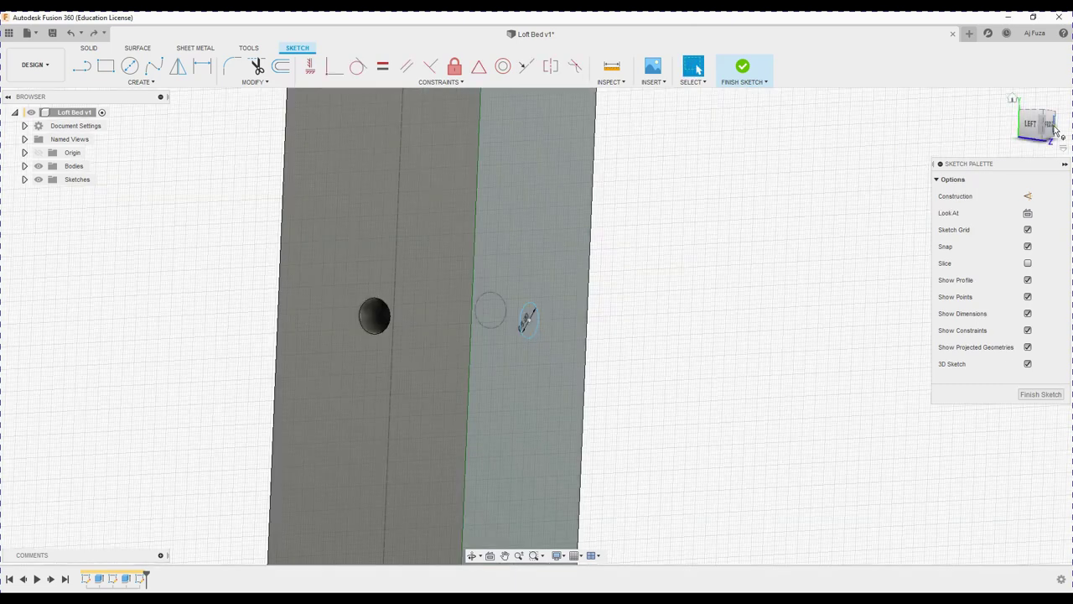
left_click(1049, 126)
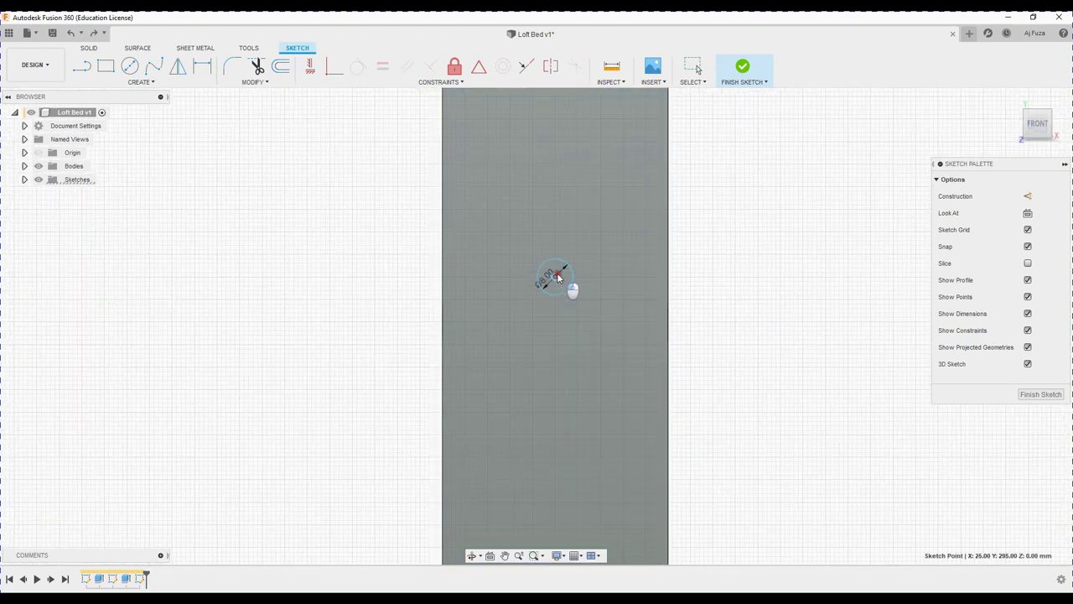
- Cut the four hole circles 50 mm into the post's front face
left_click(559, 279)
key("e")
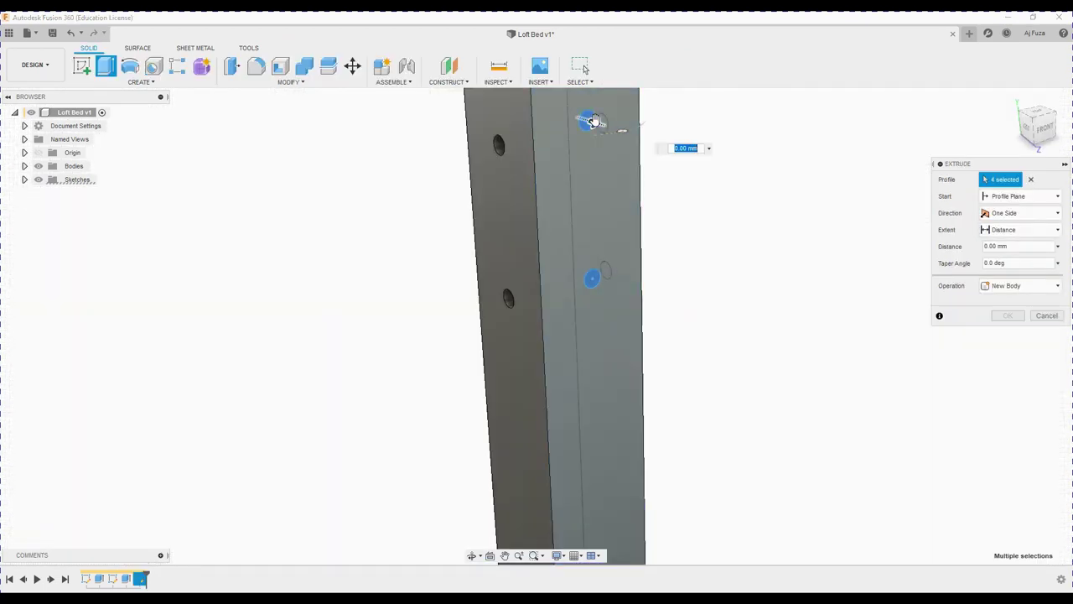
left_click_drag(593, 125, 513, 99)
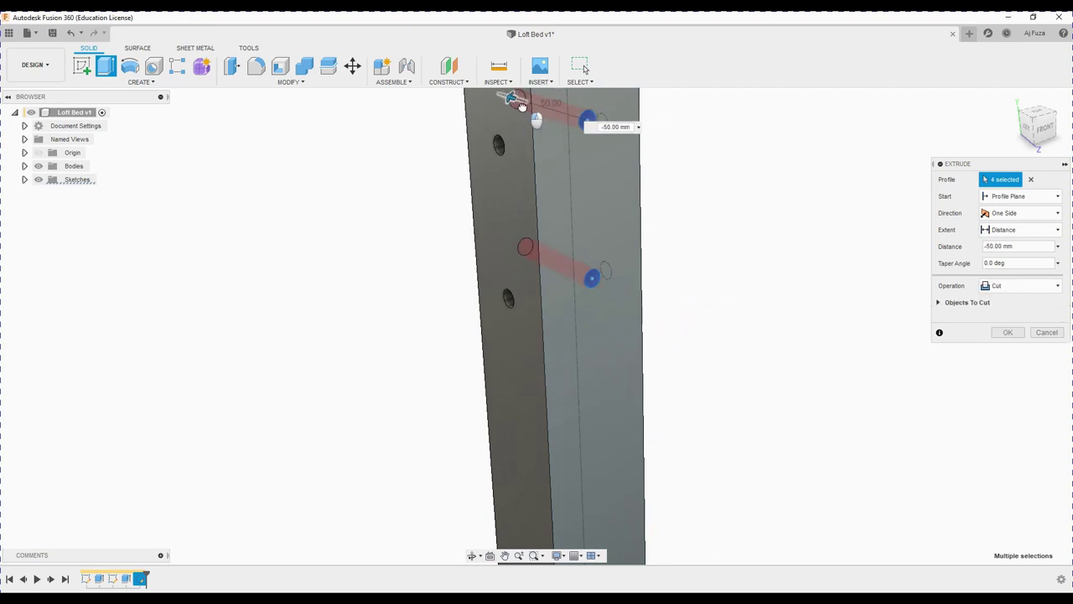
left_click(1008, 332)
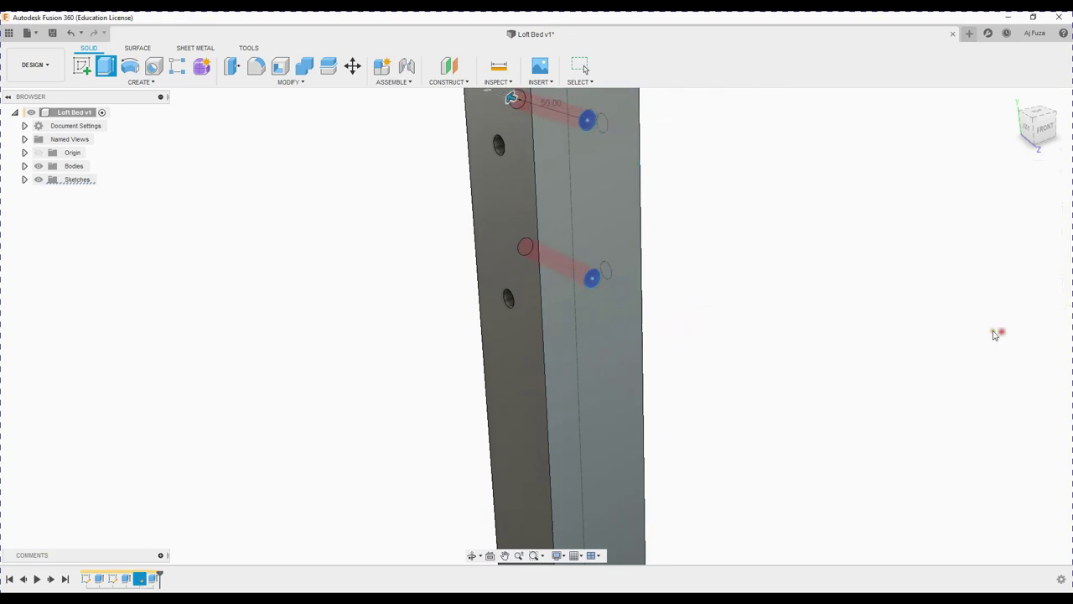
key("m")
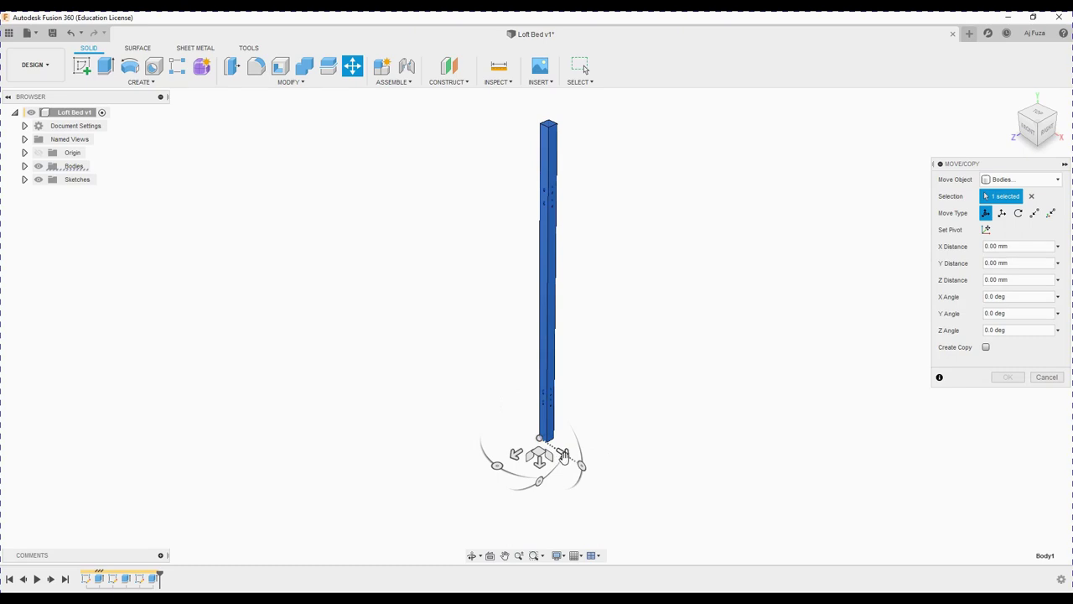
- Copy the post 2000 mm along Y
left_click(986, 346)
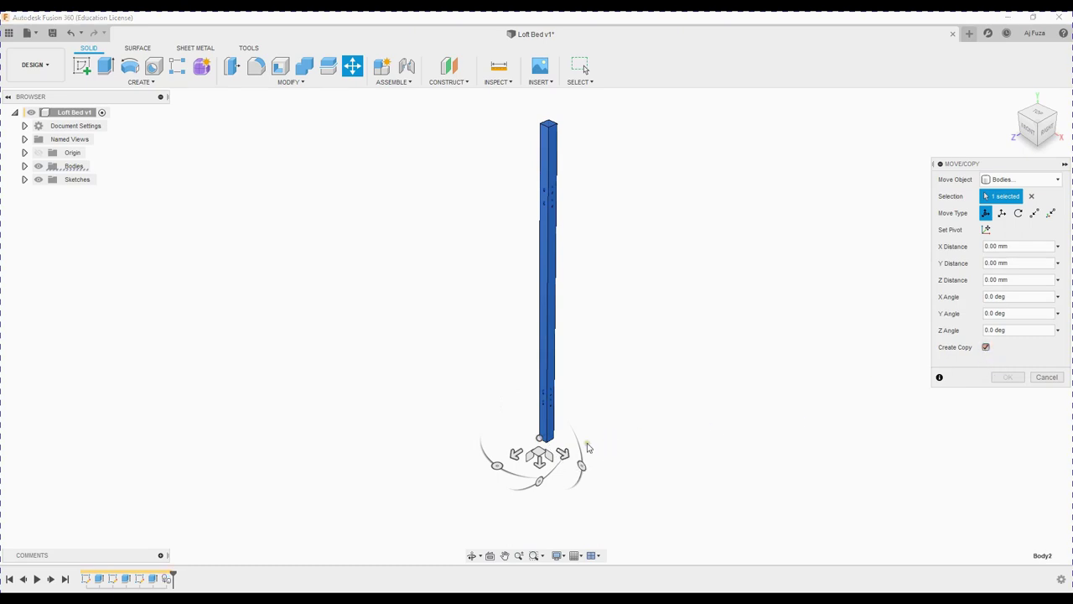
left_click_drag(564, 453, 650, 499)
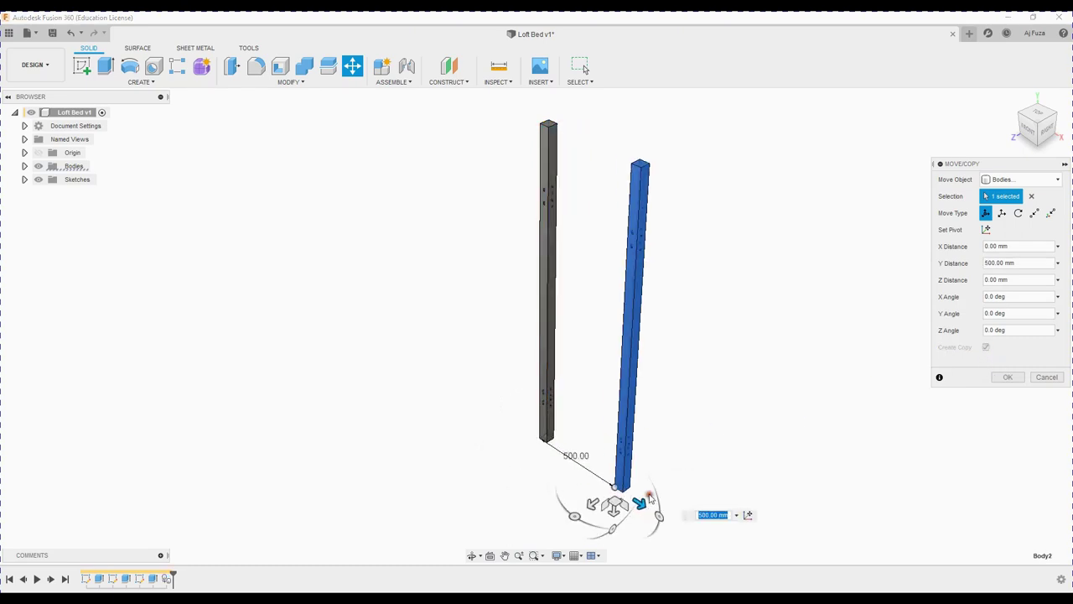
type("2000")
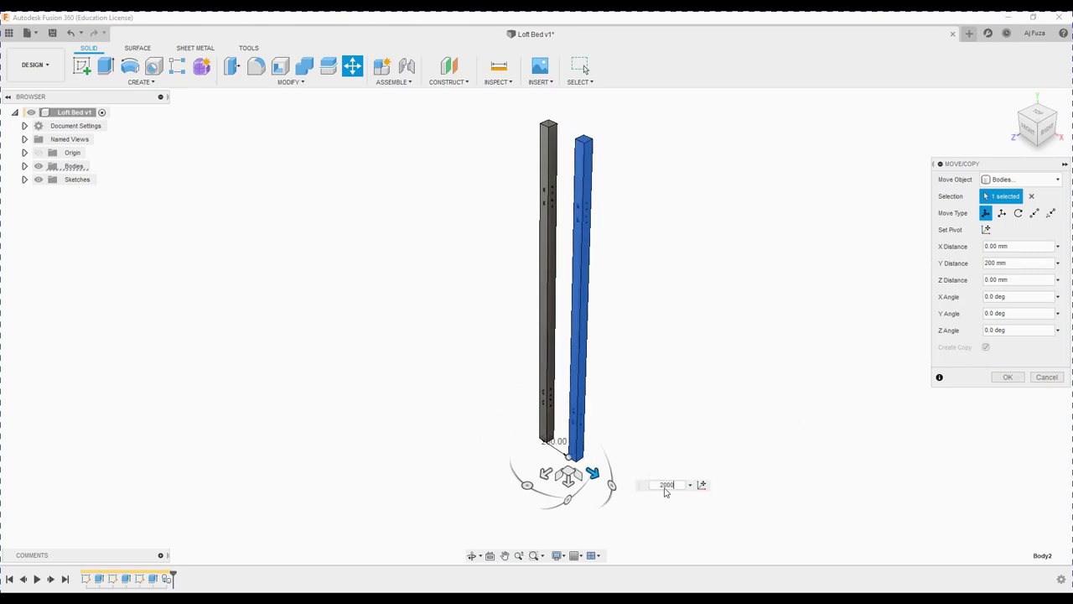
key("Return")
key("Return")
- Copy posts 1000 mm along X to make four, then add an offset plane on a post face
middle_click_drag(663, 491, 660, 324, "shift")
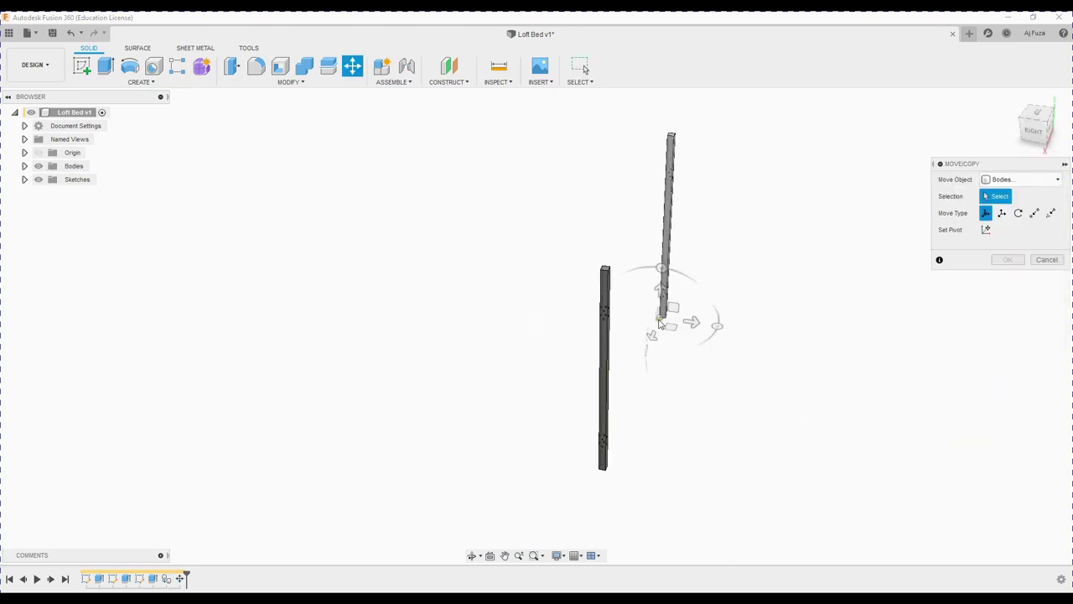
left_click(661, 321)
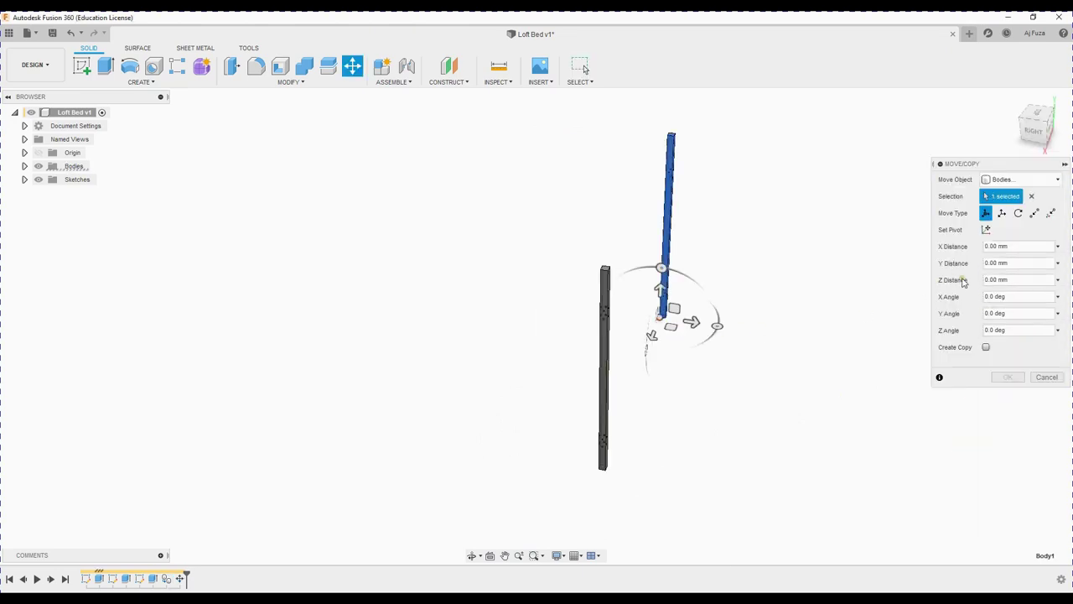
left_click(986, 347)
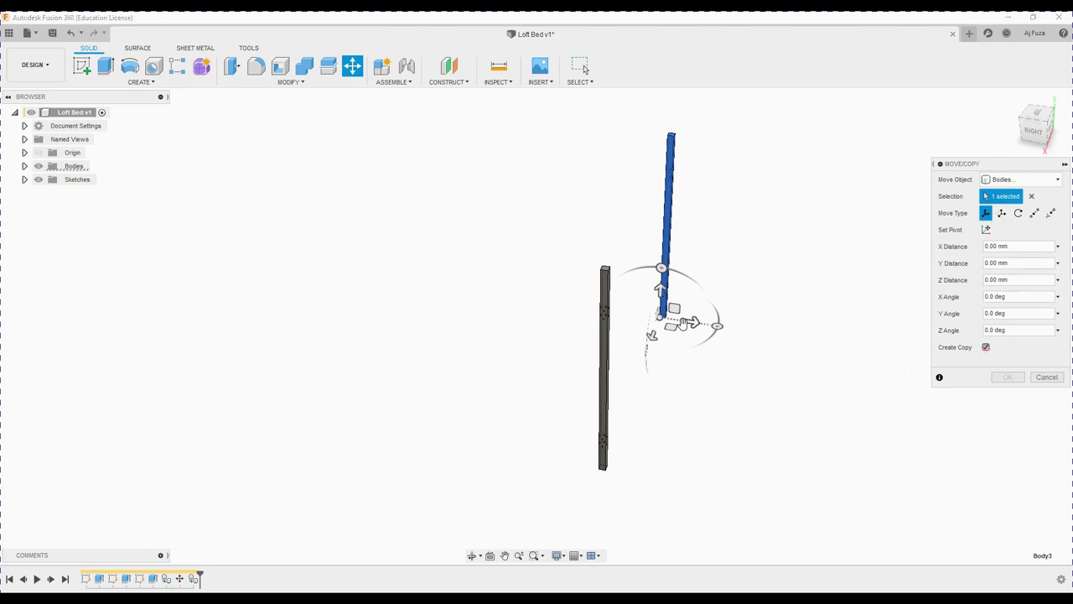
left_click_drag(692, 322, 812, 340)
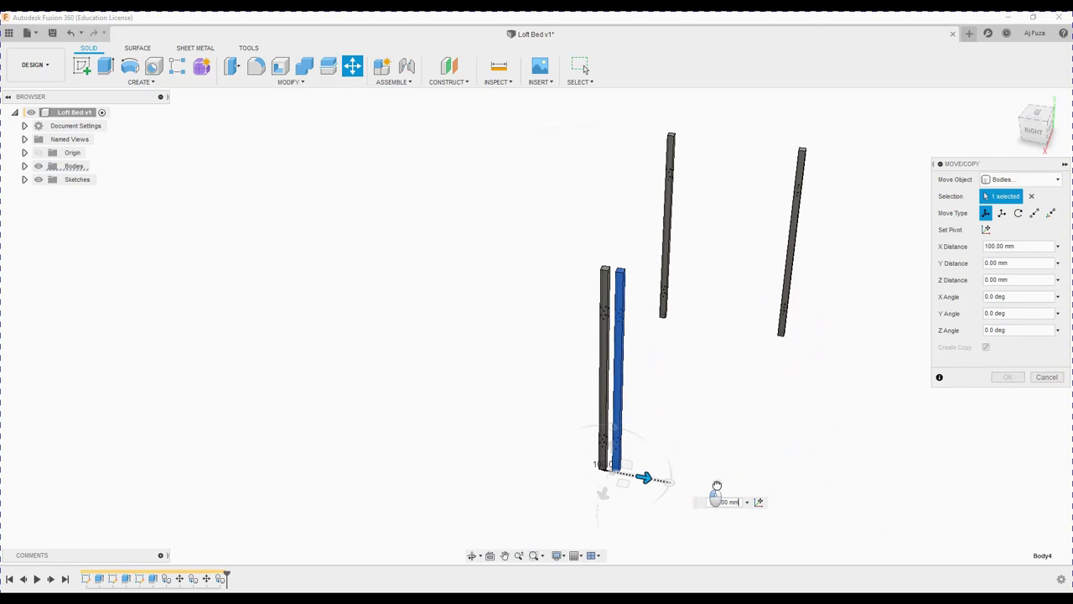
mouse_move(671, 483)
left_mouse_down()
mouse_move(790, 486)
mouse_move(775, 497)
left_mouse_up()
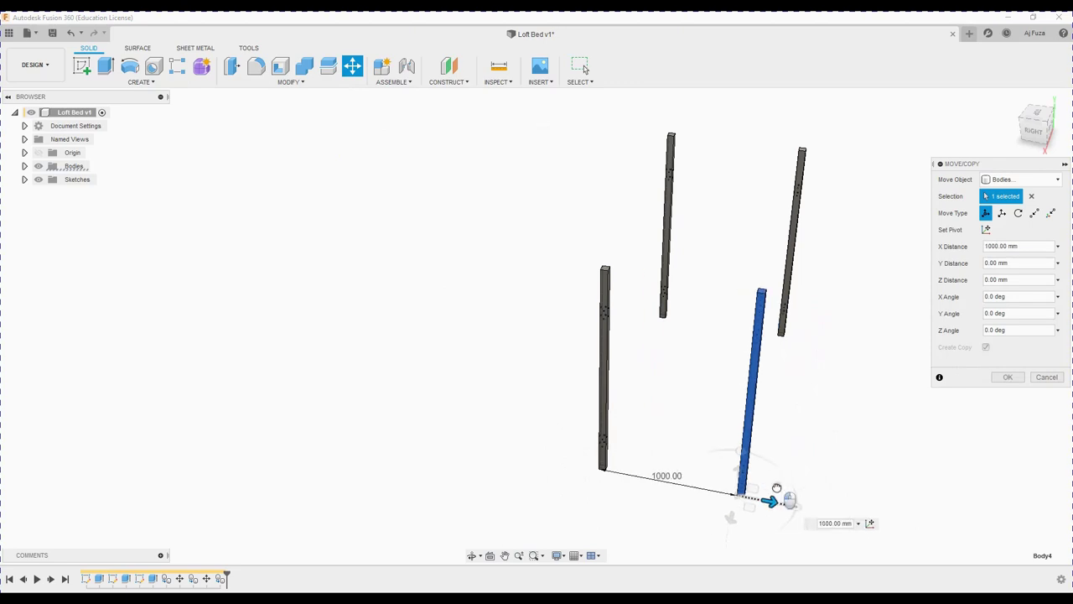
left_click(1009, 379)
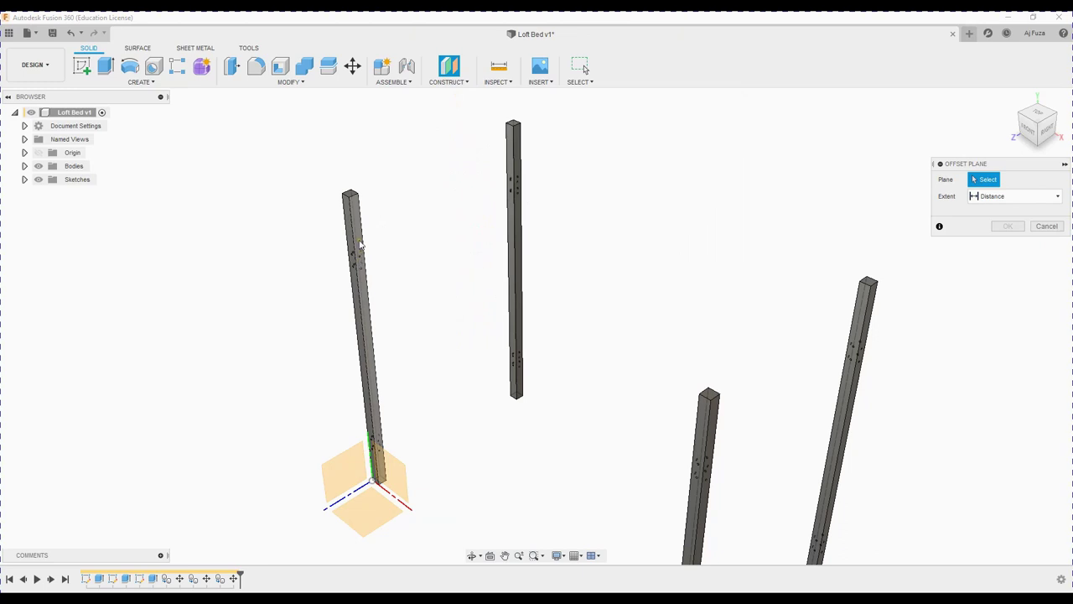
left_click(360, 243)
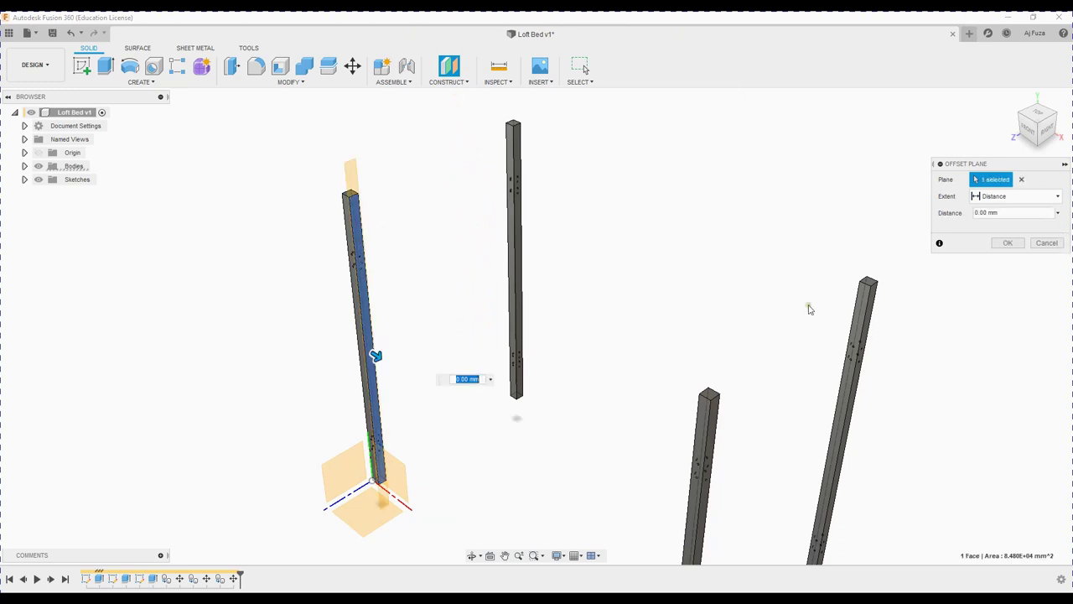
left_click(1008, 243)
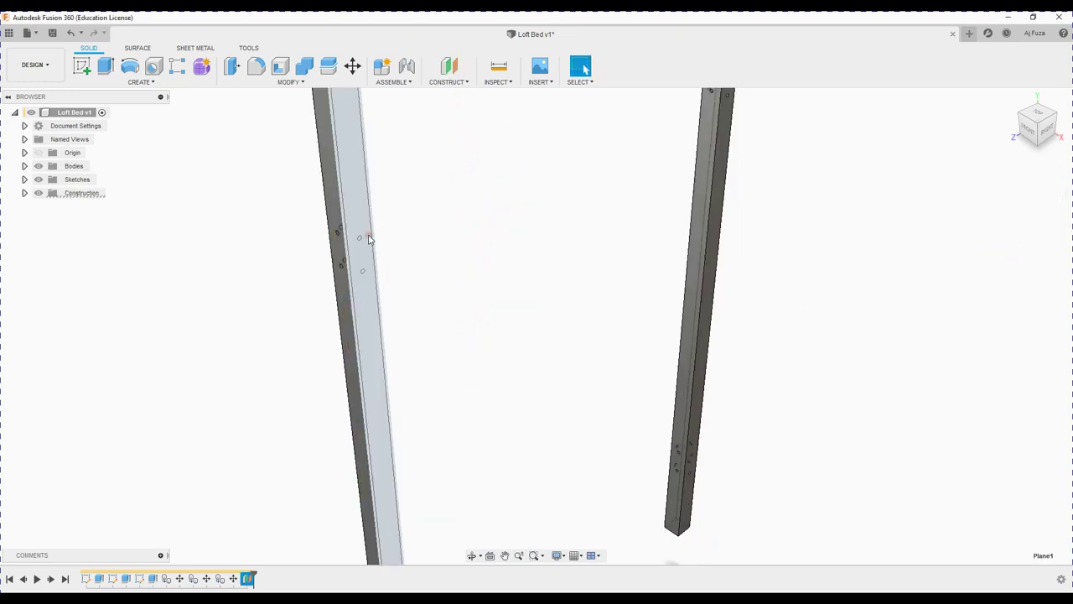
- Sketch on the new plane and center a rectangle between the bolt holes
right_click(368, 238)
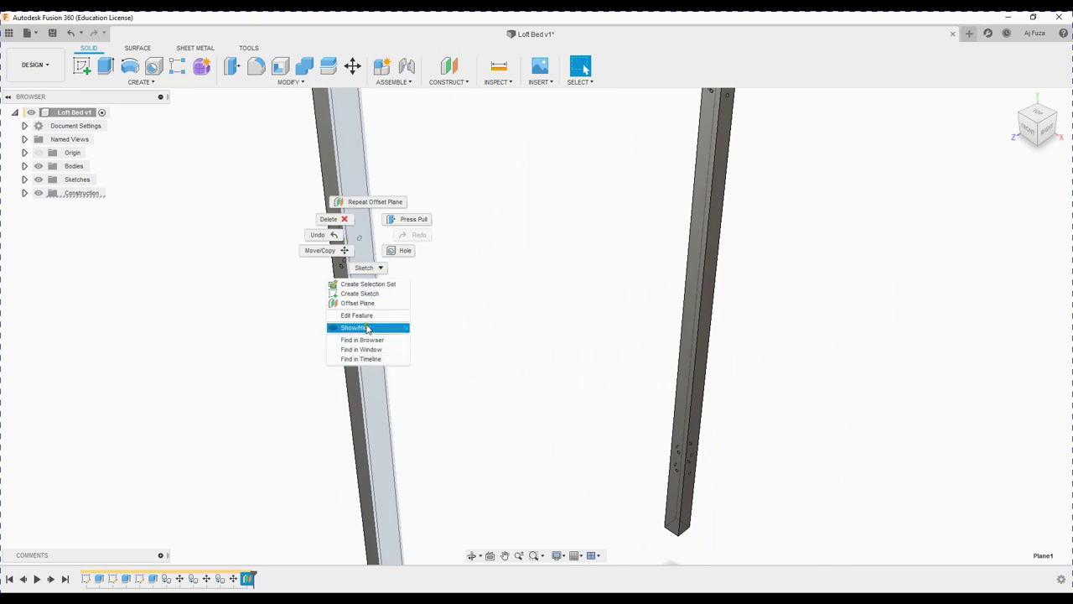
left_click(364, 293)
key("r")
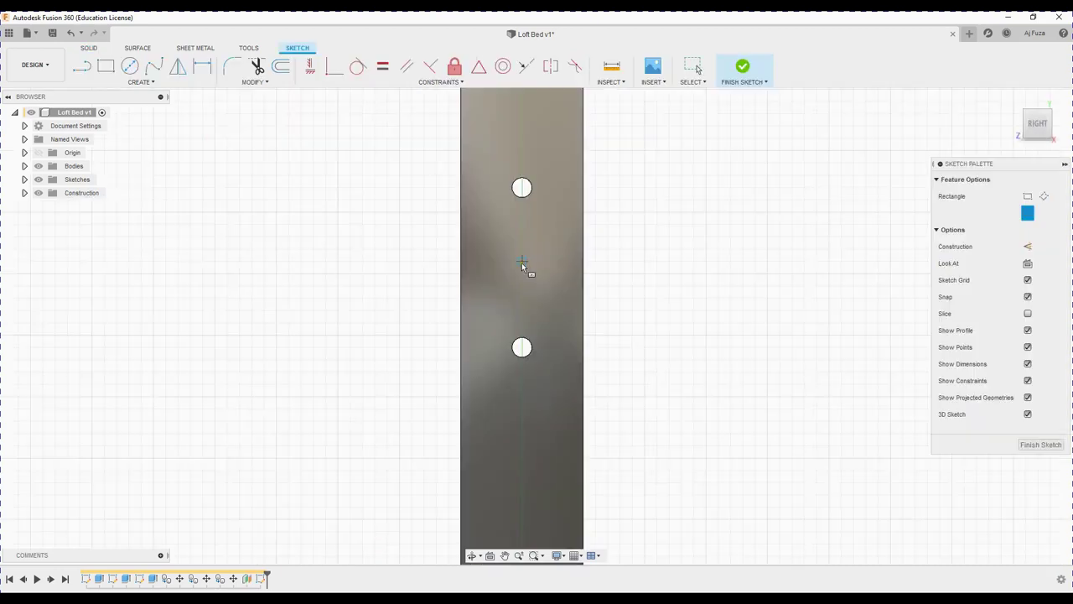
left_click(521, 263)
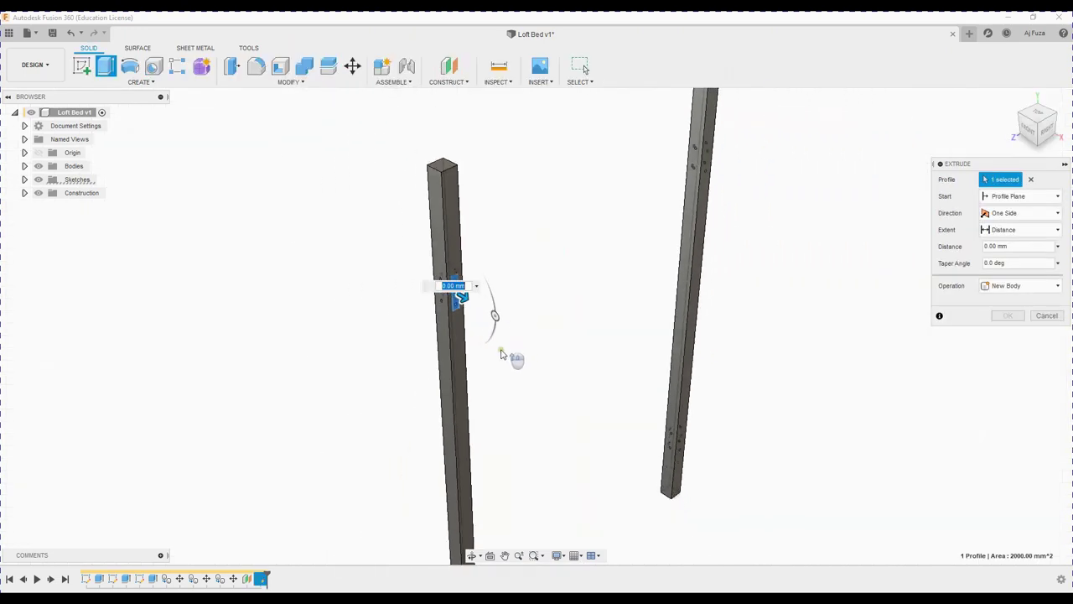
- Extrude the rectangle 1950 mm into a rail reaching the far post
mouse_move(506, 366)
middle_mouse_down("shift")
mouse_move(549, 364)
mouse_move(513, 362)
middle_mouse_up("shift")
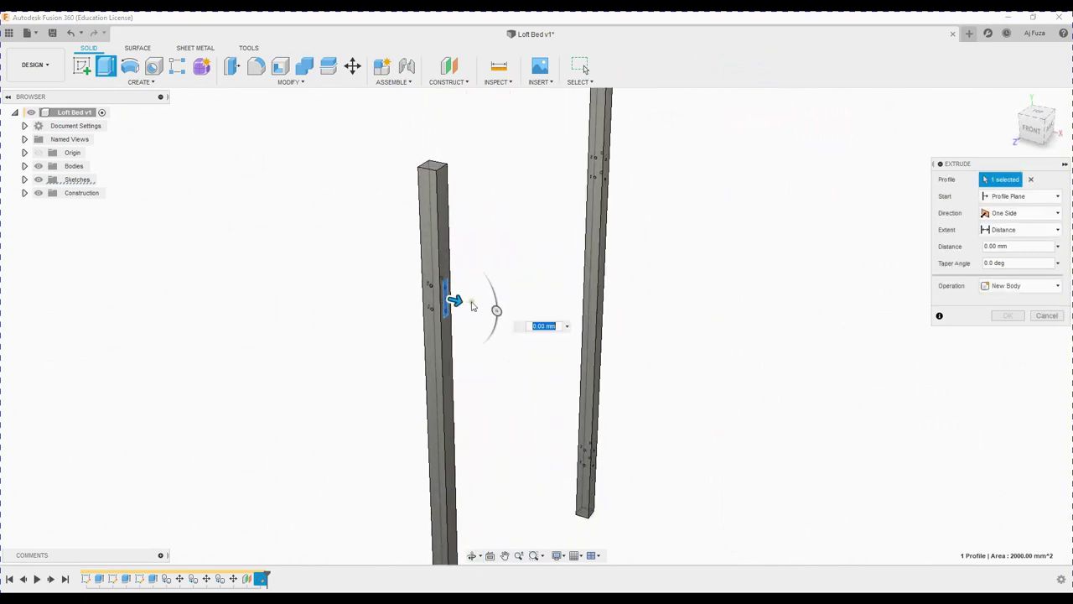
left_click_drag(454, 300, 911, 402)
scroll(912, 402, "up", 2)
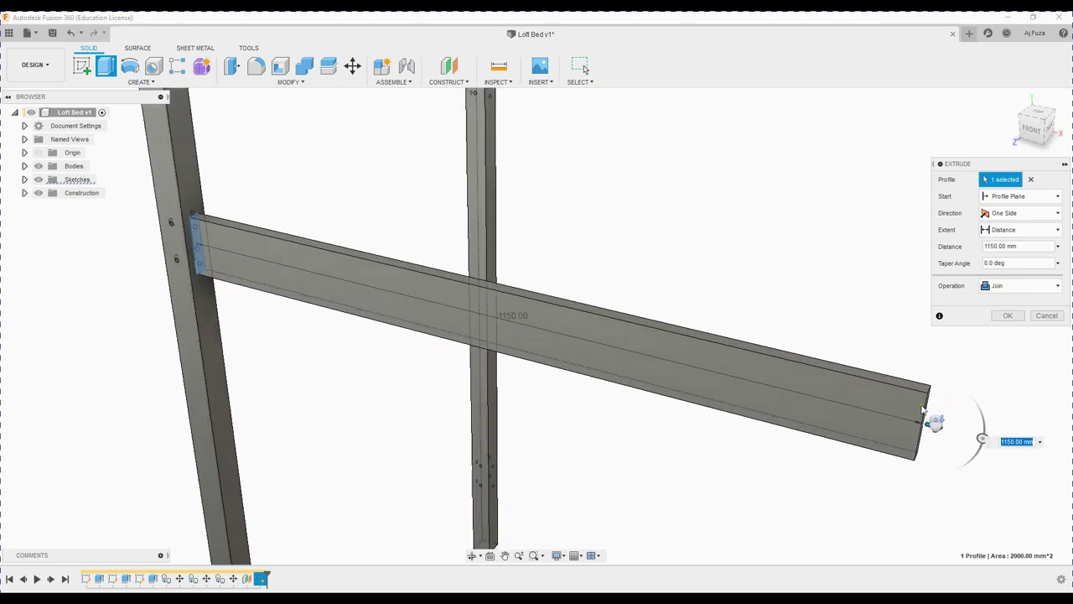
scroll(887, 408, "down", 5)
middle_click_drag(827, 372, 562, 278)
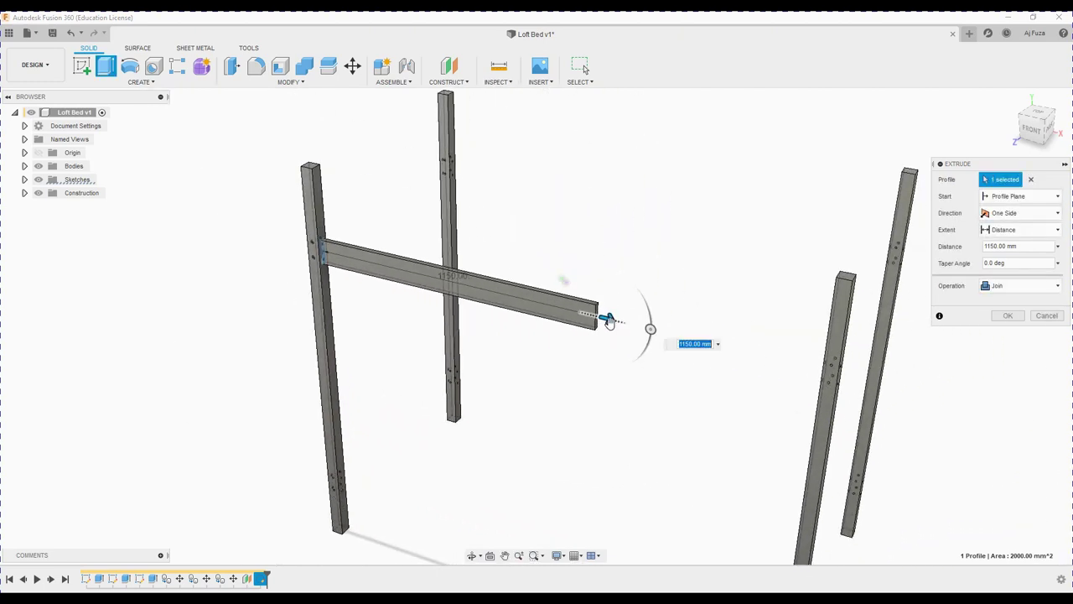
left_click_drag(606, 317, 832, 375)
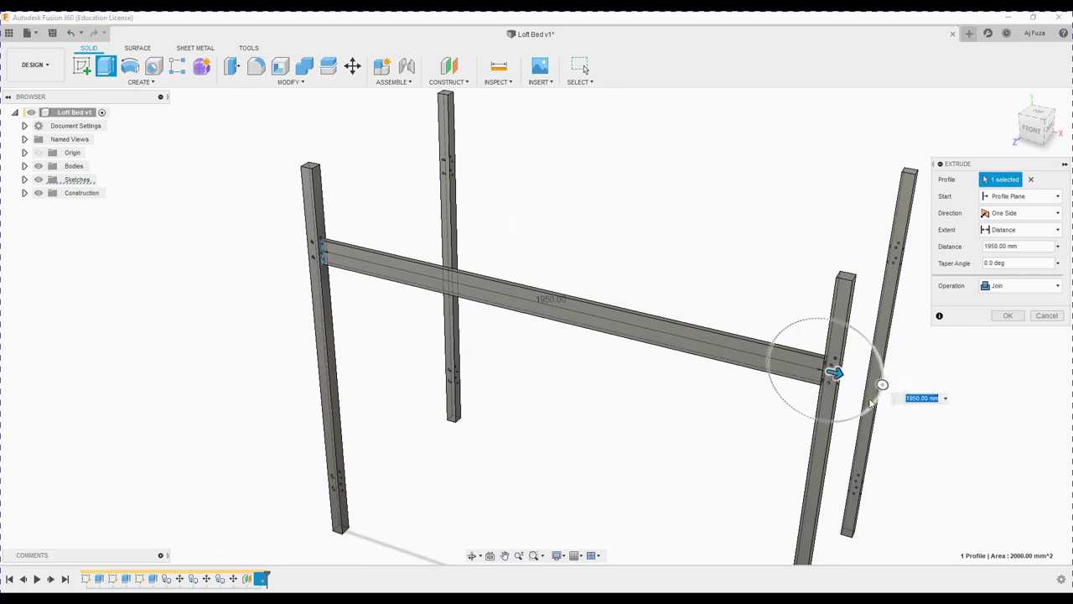
middle_click_drag(833, 375, 947, 338, "shift")
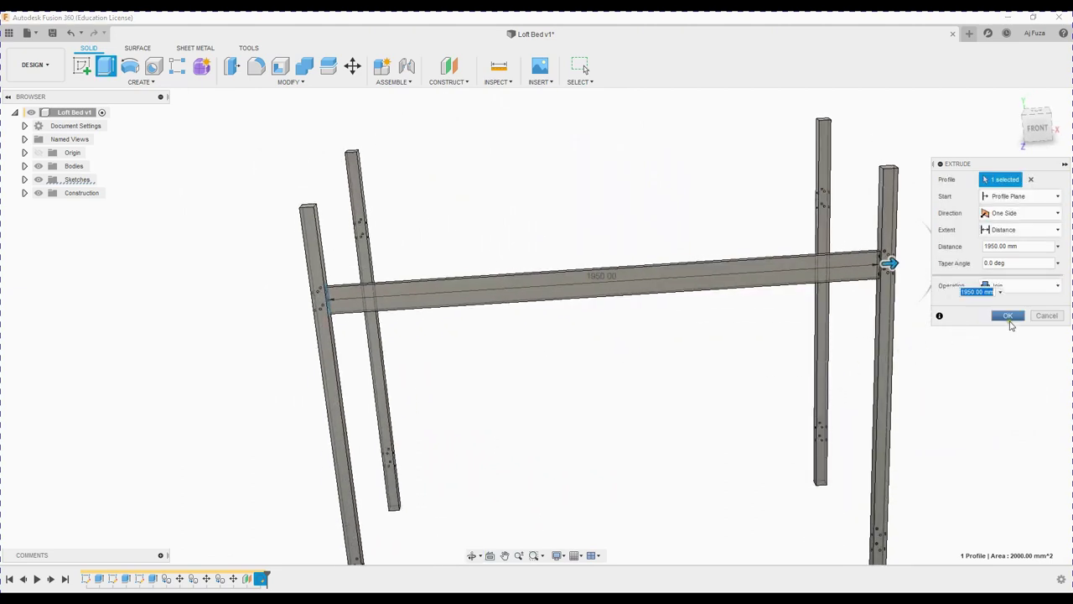
left_click(1010, 316)
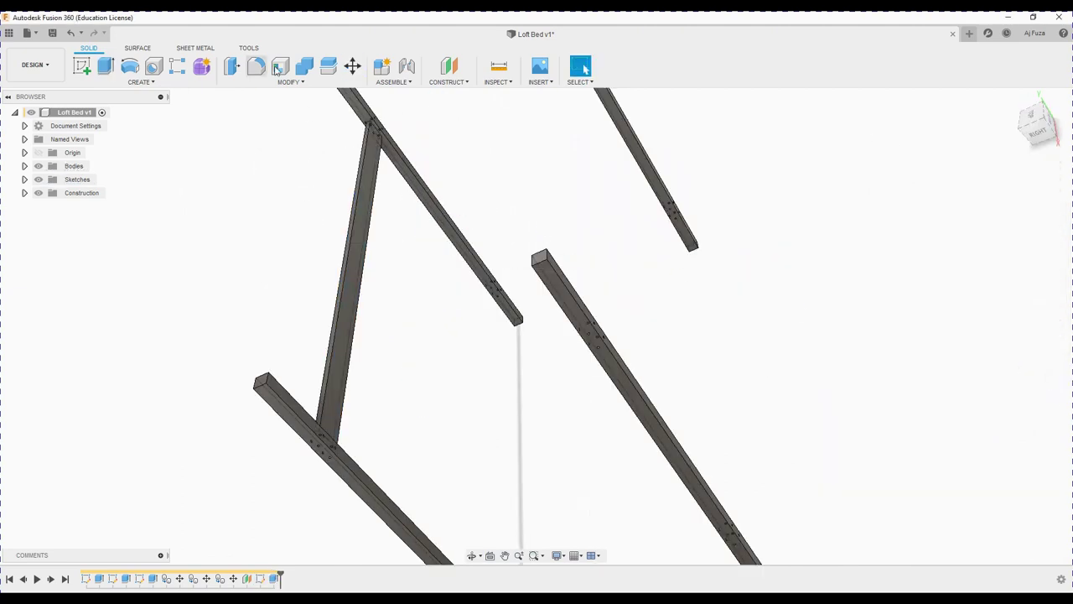
- Copy the rail 1000 mm across to the other pair of posts
left_click(352, 65)
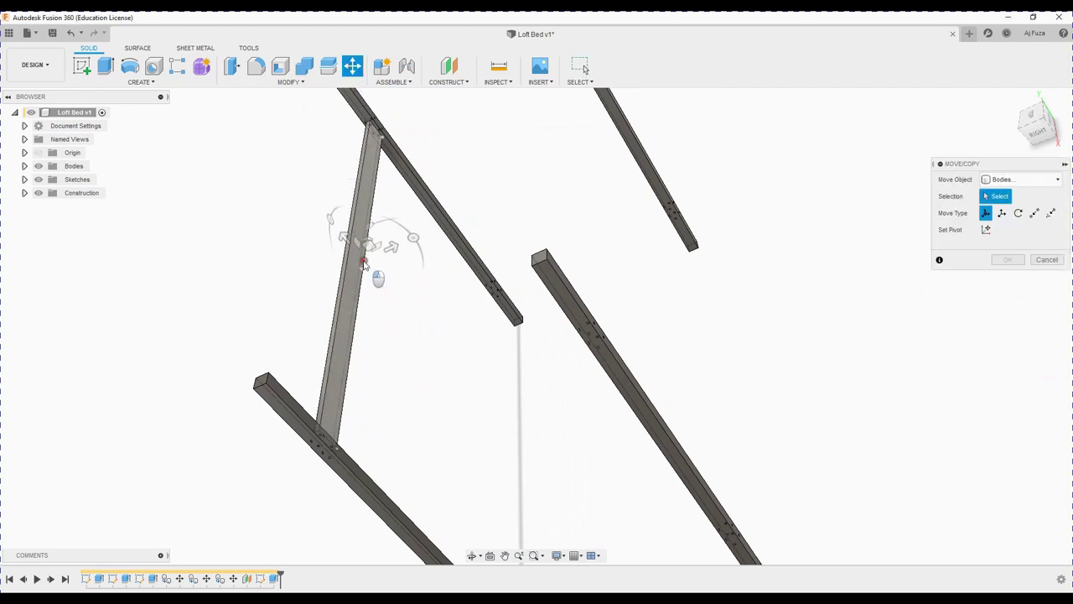
left_click(367, 265)
left_click(986, 346)
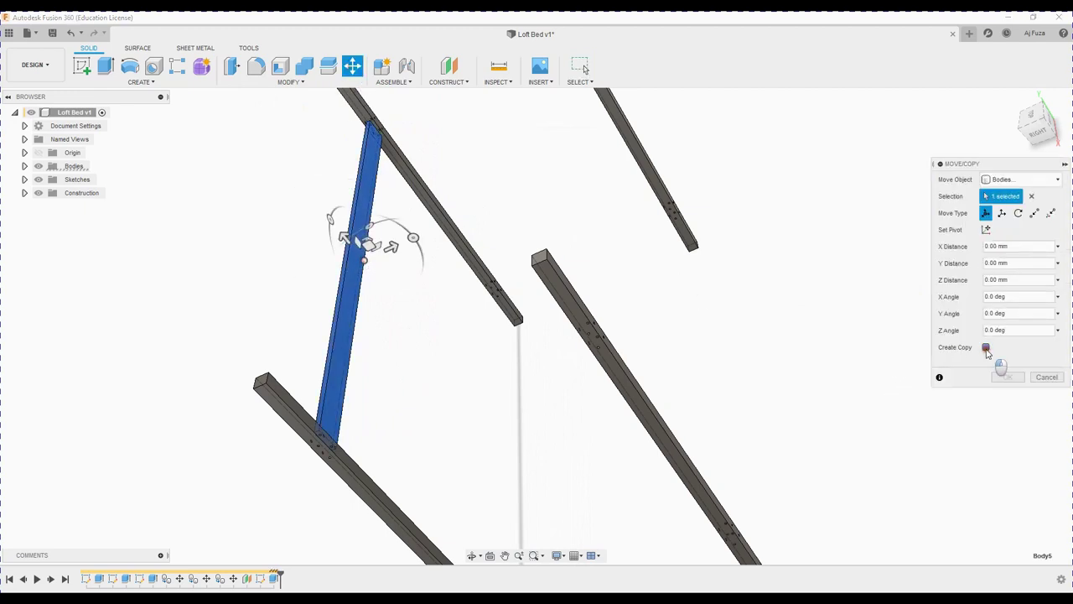
left_click_drag(391, 246, 642, 212)
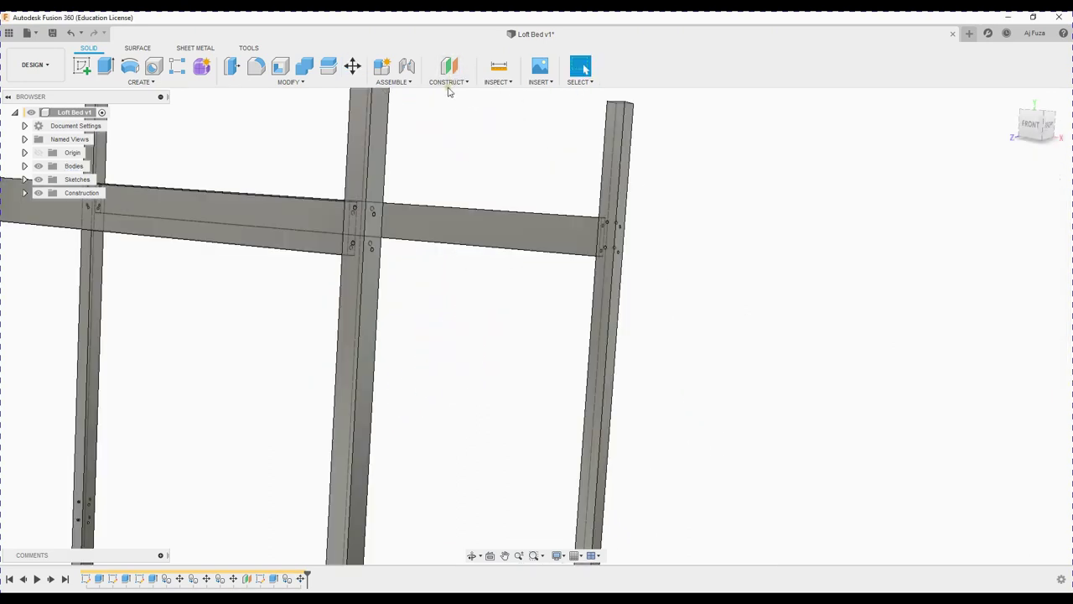
- Add an offset plane on another post face and start a sketch on it
left_click(448, 84)
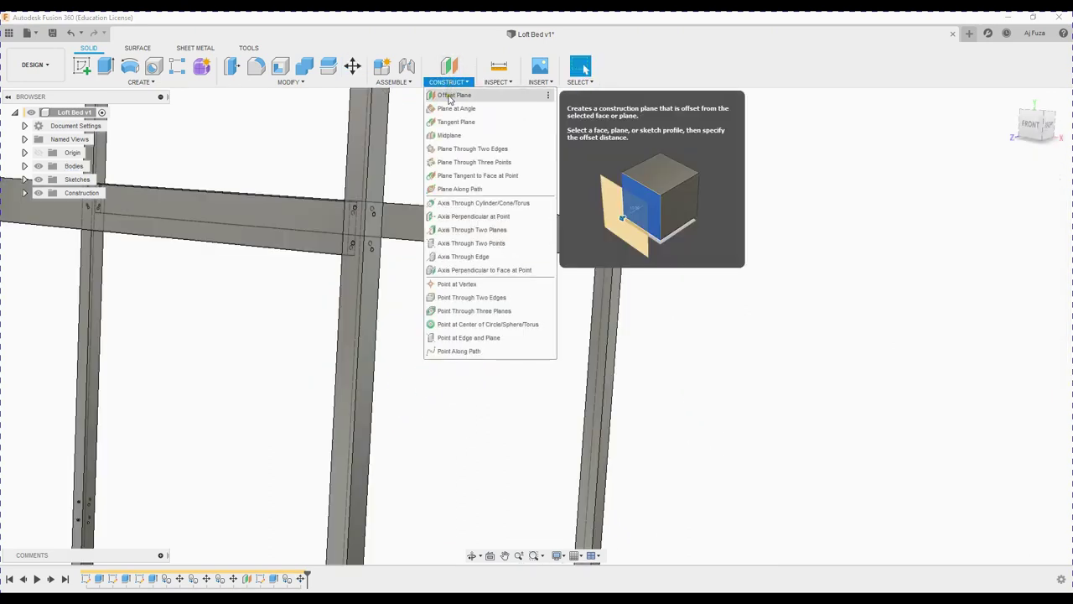
left_click(454, 95)
left_click(614, 192)
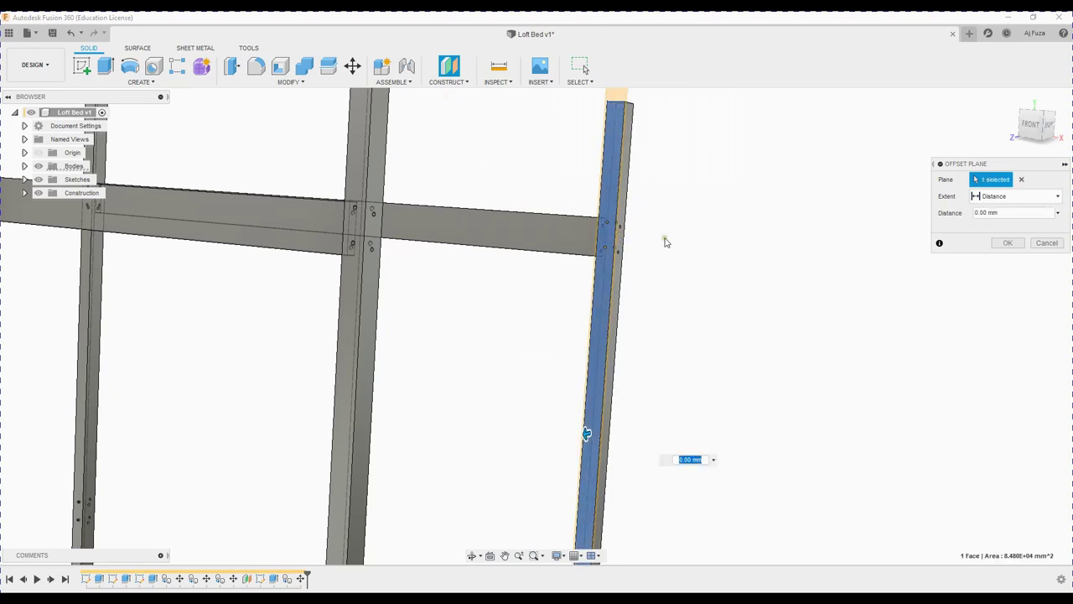
left_click(1008, 243)
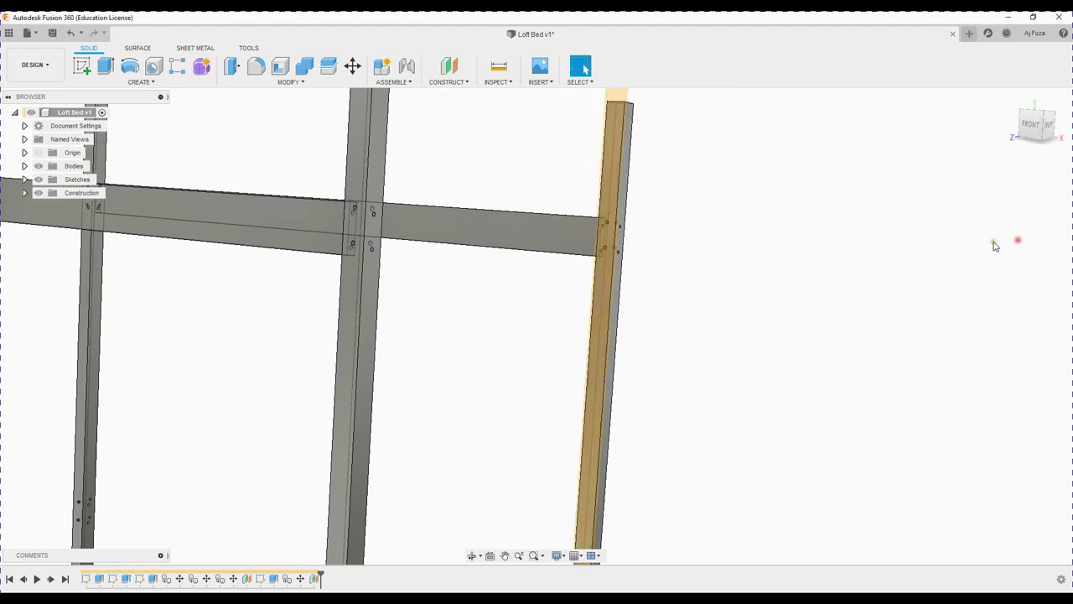
right_click(608, 202)
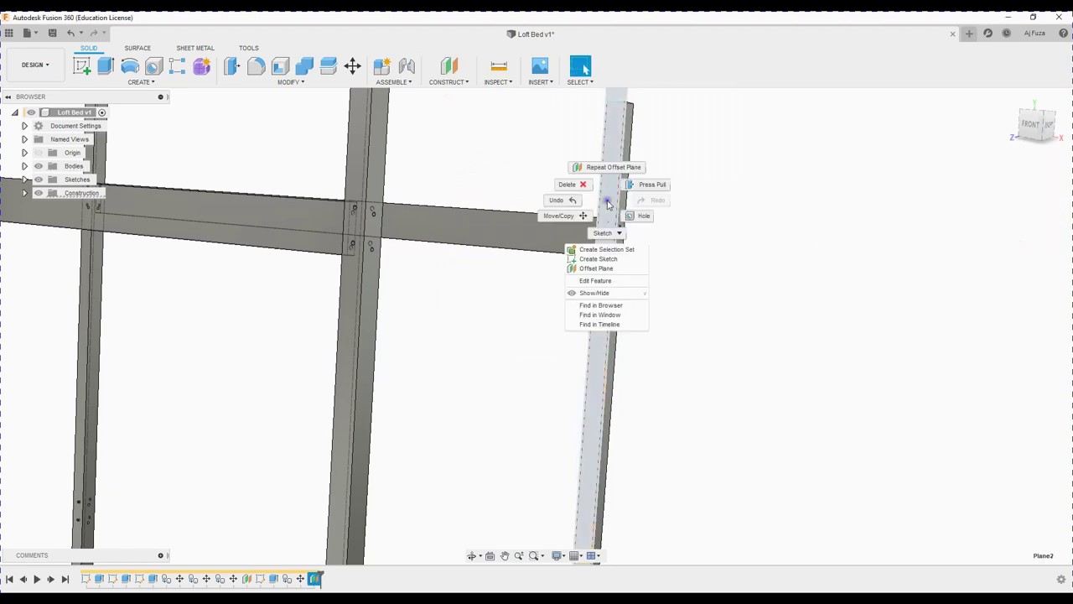
left_click(605, 259)
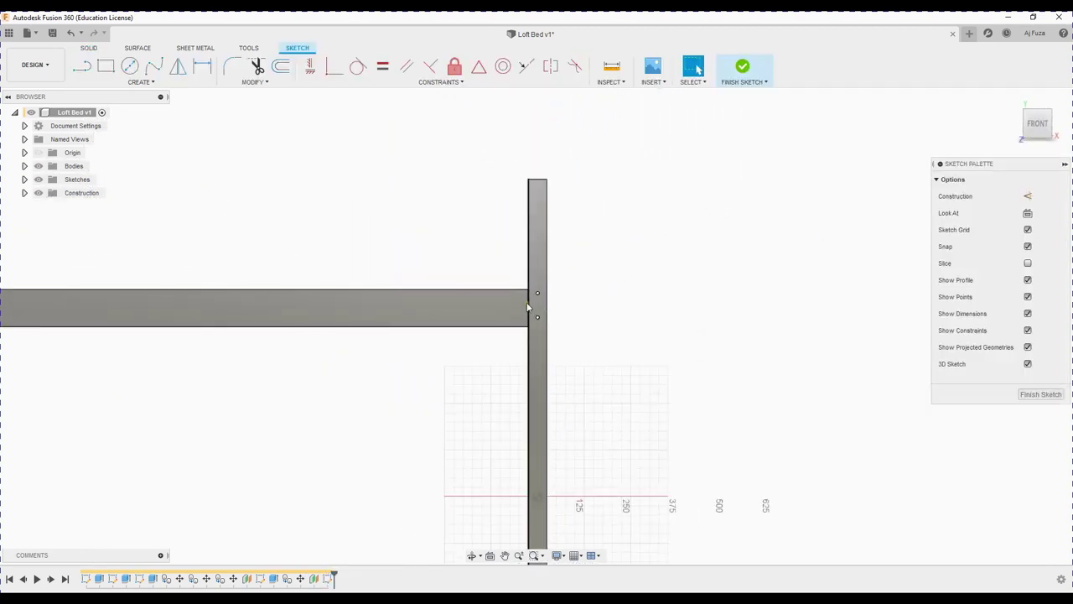
- Draw a 20 × 100 mm center rectangle over the two bolt holes and finish the sketch
scroll(541, 308, "up", 2)
scroll(538, 302, "up", 3)
scroll(538, 294, "up", 4)
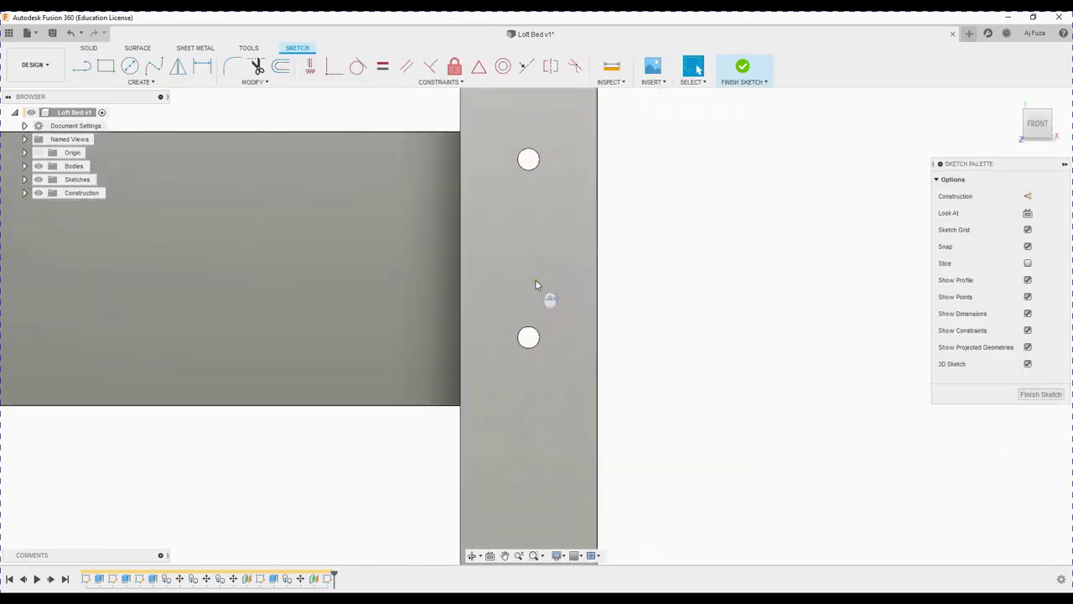
left_click(141, 82)
mouse_move(96, 108)
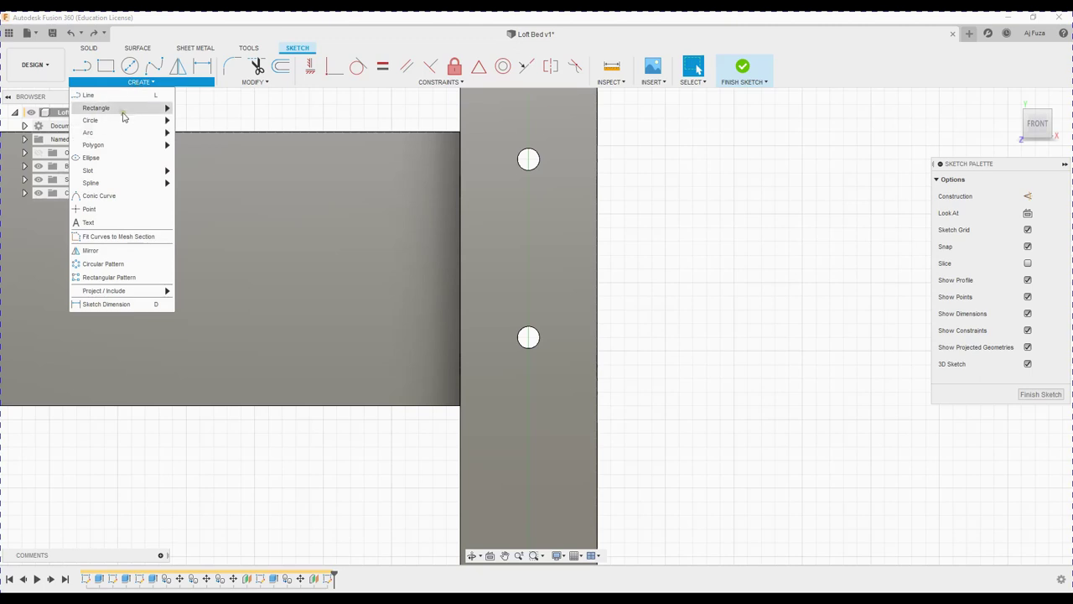
left_click(209, 137)
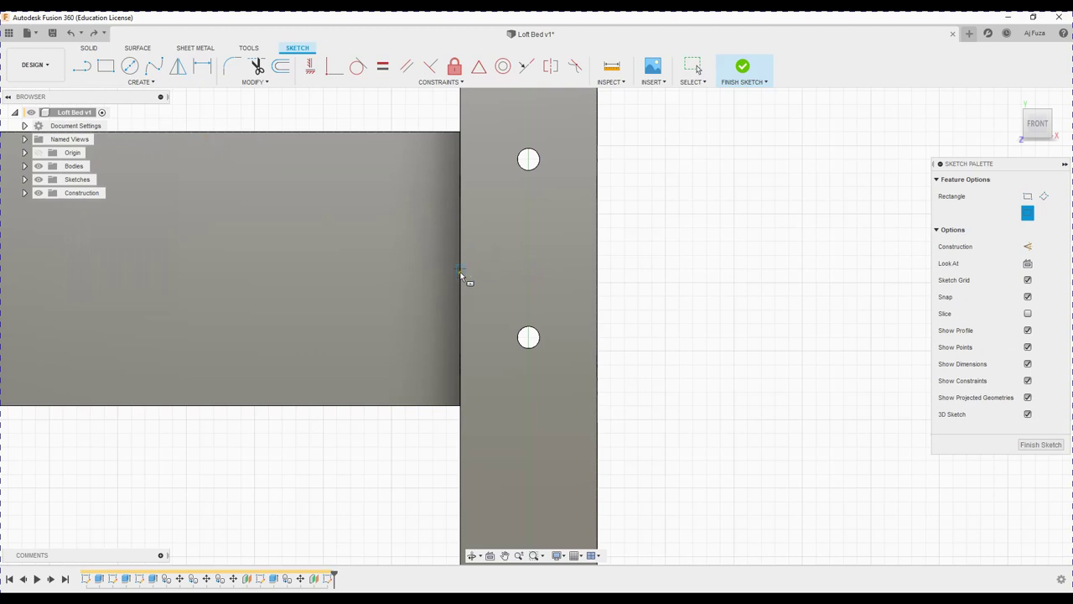
left_click(528, 269)
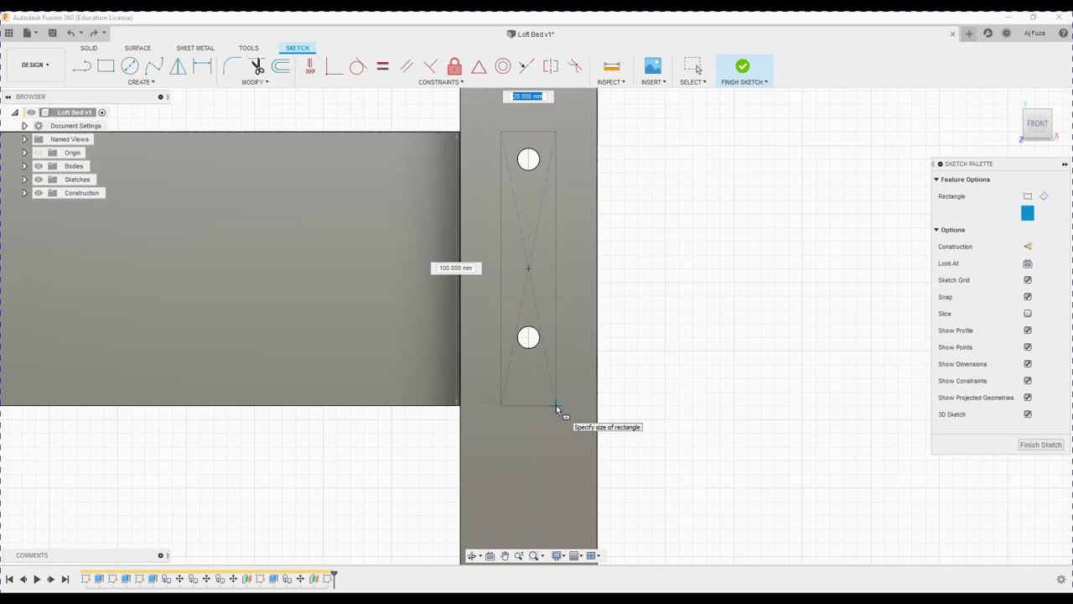
left_click(556, 406)
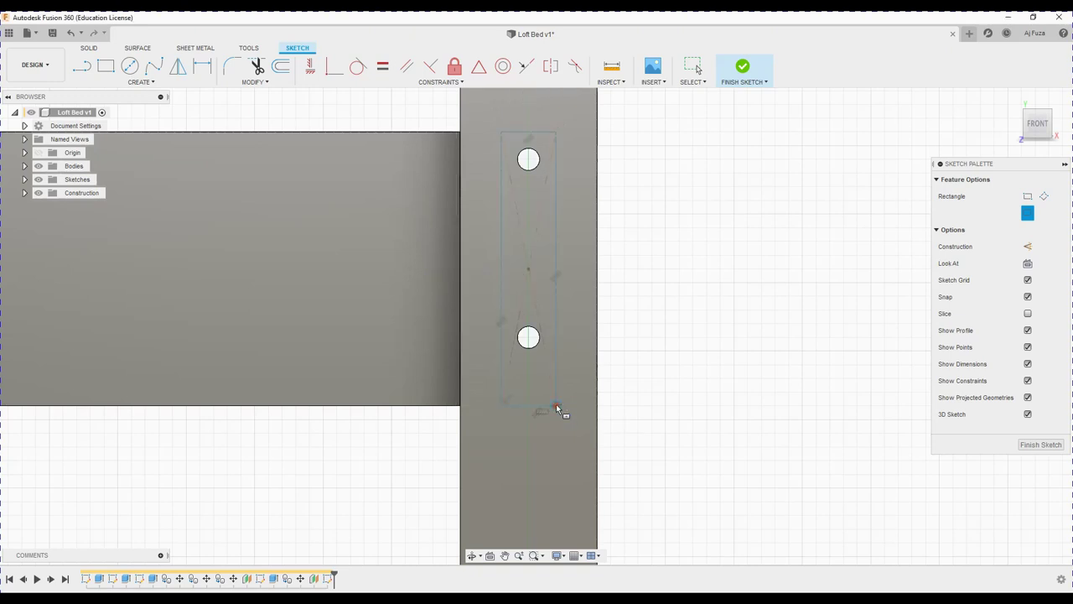
left_click(1029, 442)
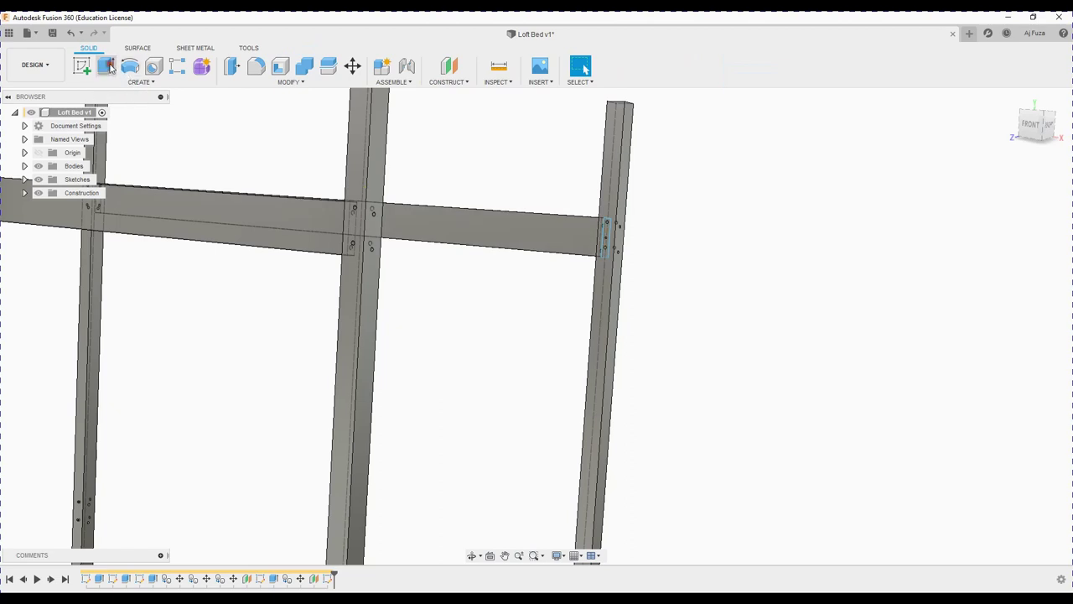
- Extrude the second rectangle 950 mm as a new body, forming a cross rail between two posts
left_click(106, 66)
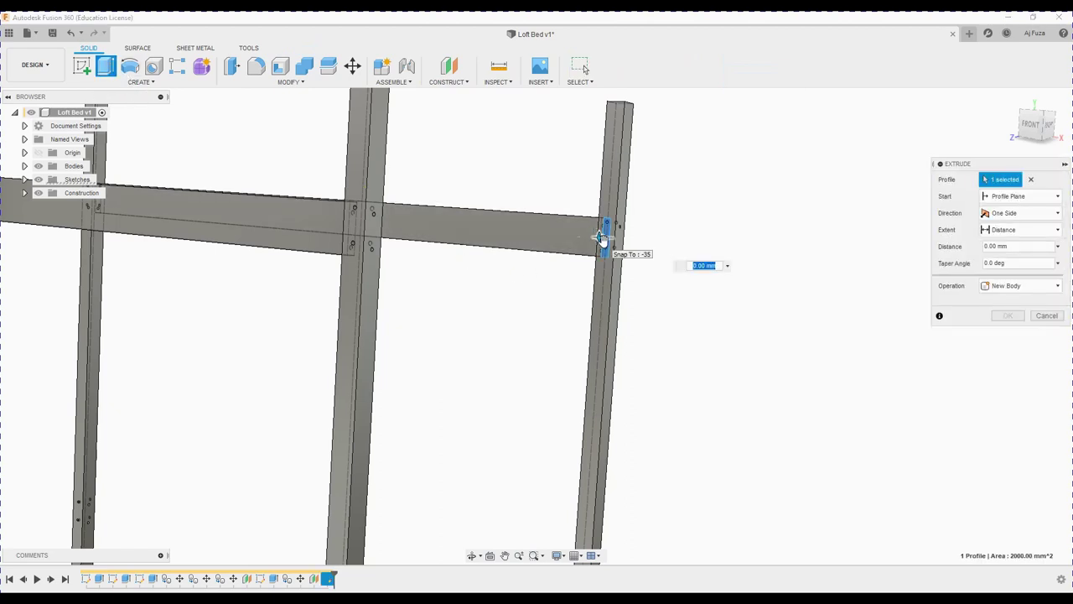
left_click_drag(602, 239, 365, 231)
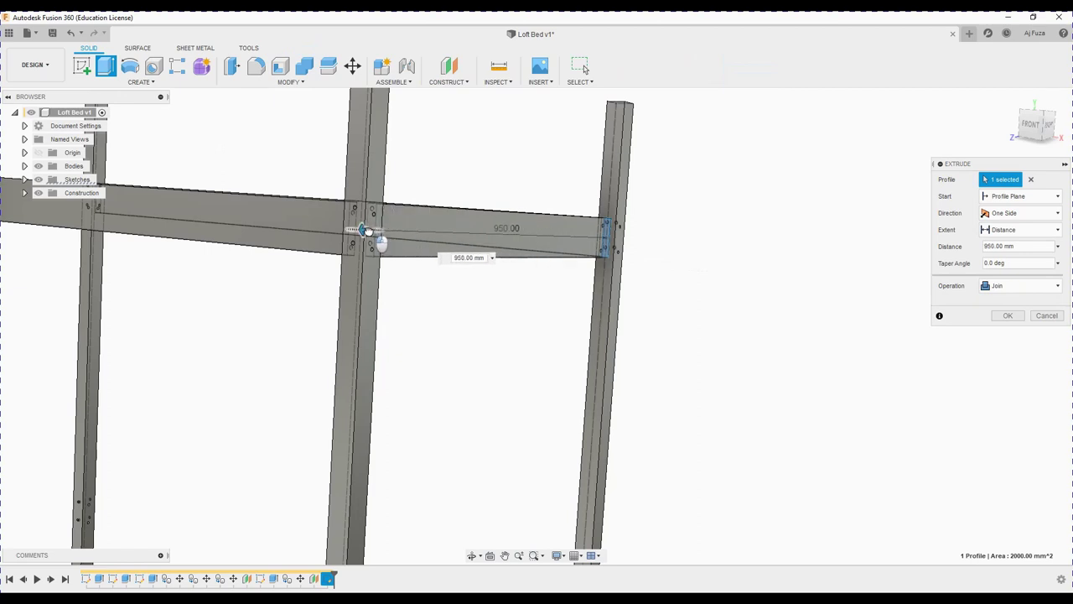
middle_click_drag(441, 273, 434, 325, "shift")
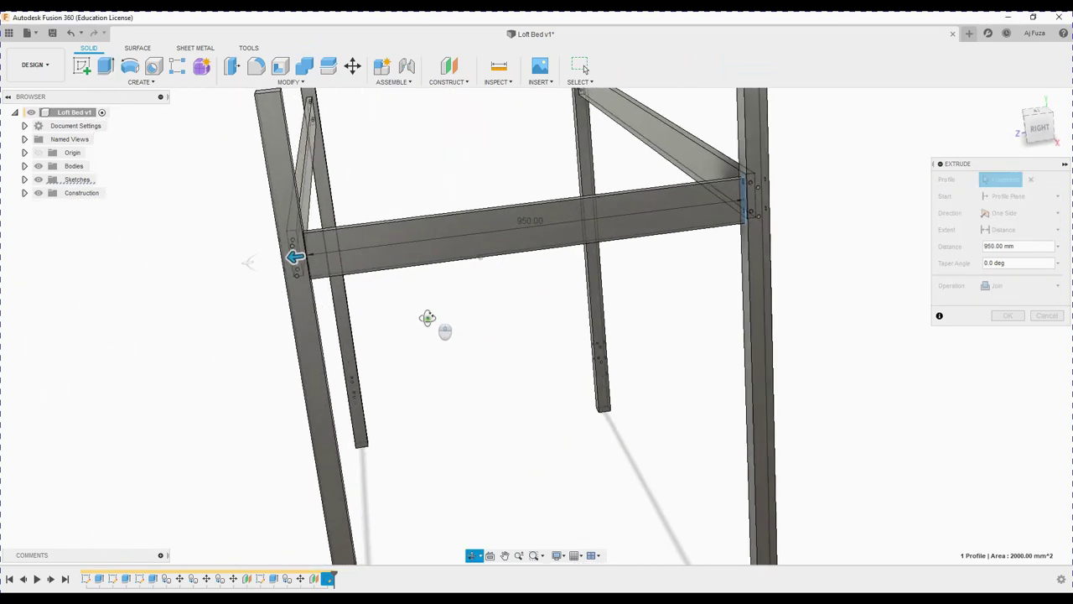
left_click(1019, 286)
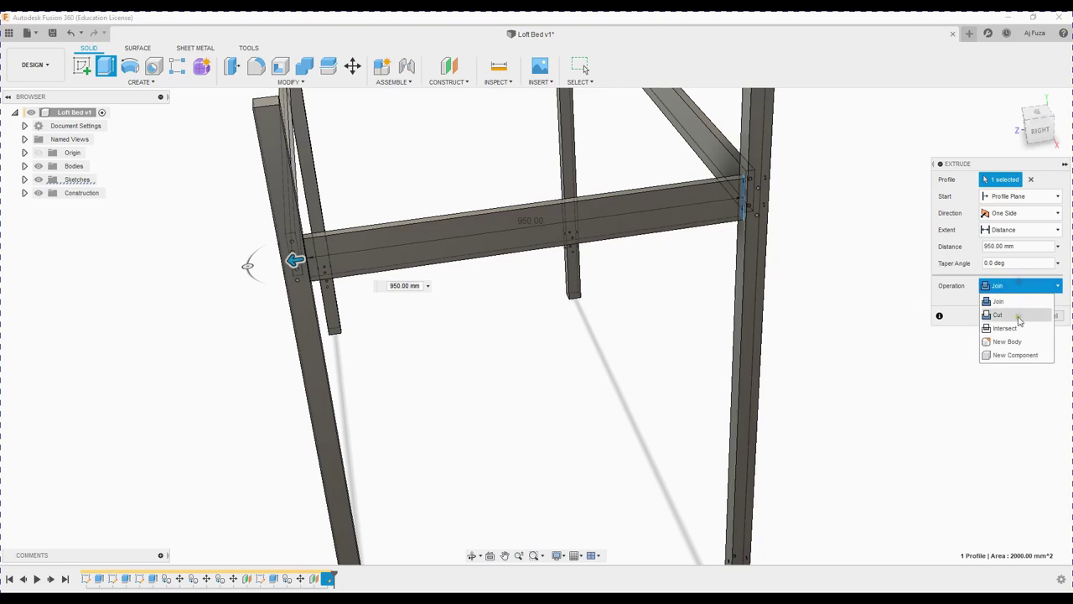
left_click(1011, 341)
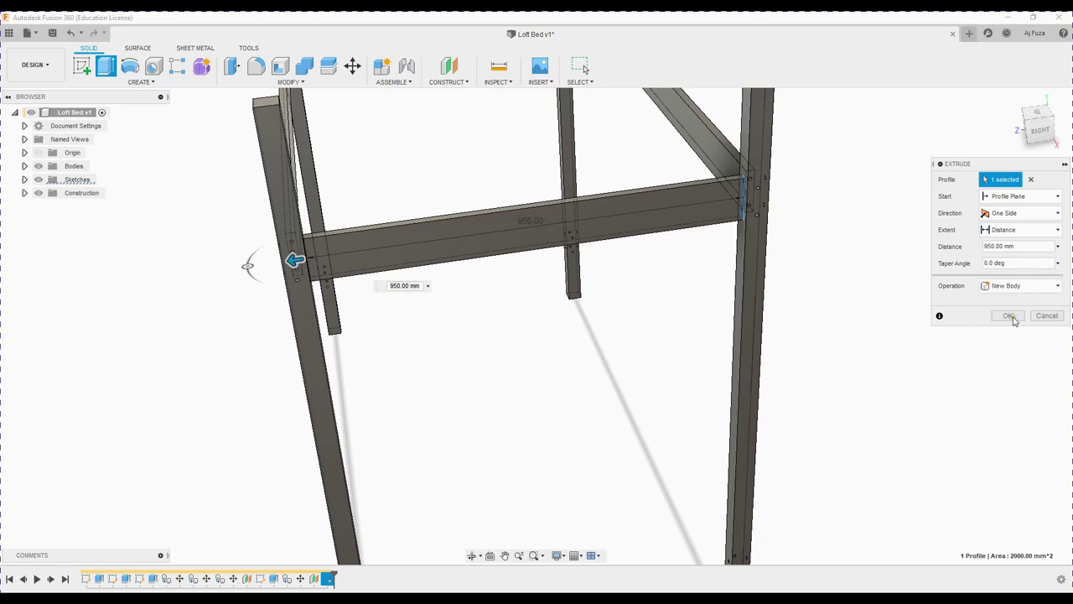
left_click(1010, 317)
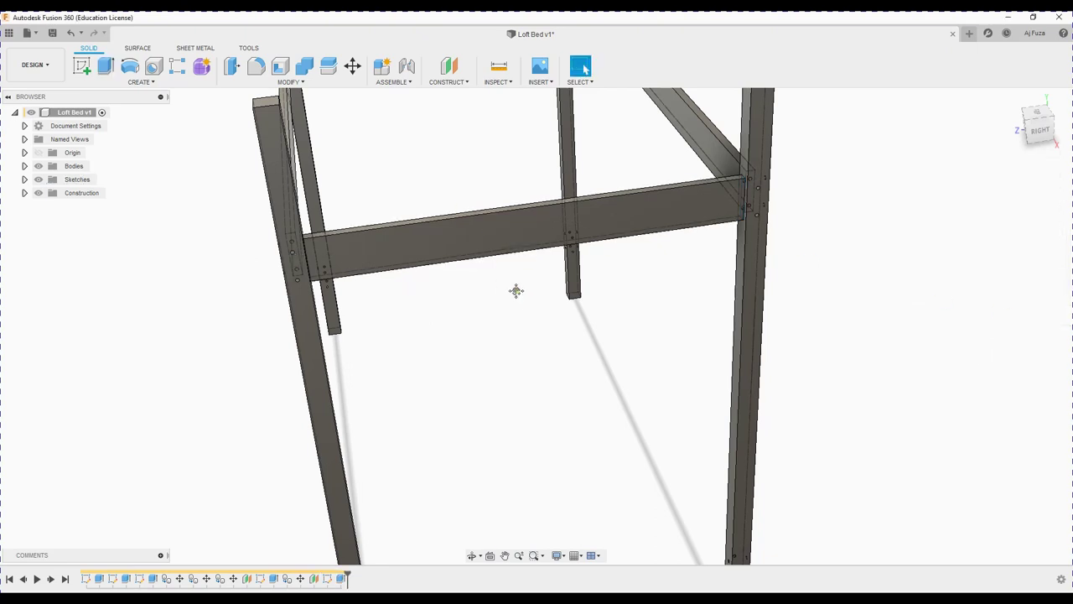
- Copy the 950 mm top side rail 2000 mm along the frame to close the four-rail rectangle
mouse_move(516, 291)
middle_mouse_down("shift")
mouse_move(589, 288)
mouse_move(599, 305)
mouse_move(517, 277)
mouse_move(483, 247)
middle_mouse_up("shift")
scroll(517, 277, "up", 3)
scroll(517, 276, "down", 4)
scroll(517, 277, "down", 3)
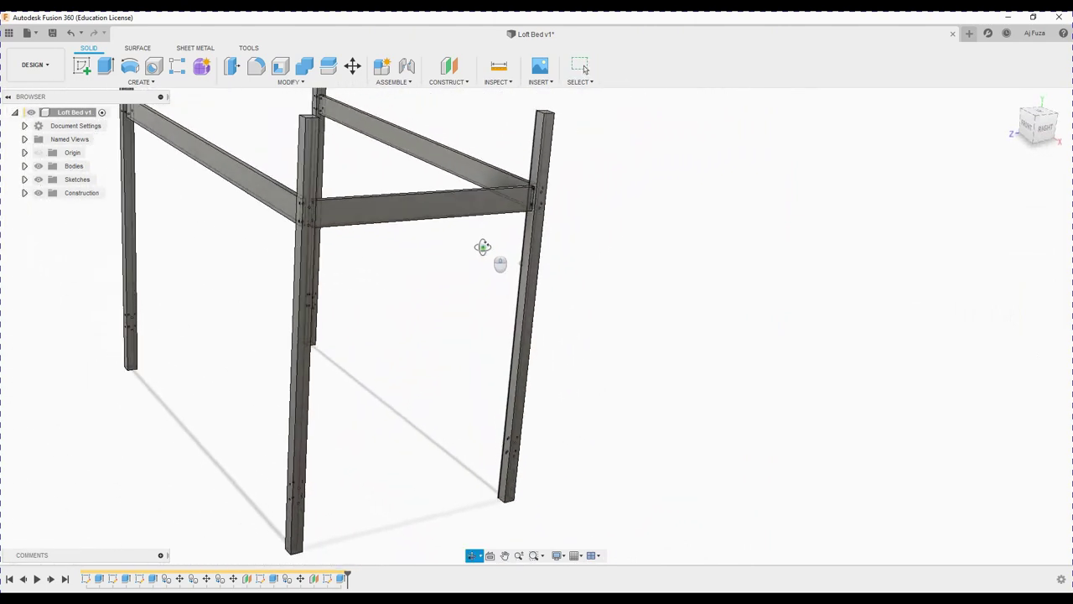
left_click(353, 65)
left_click(419, 220)
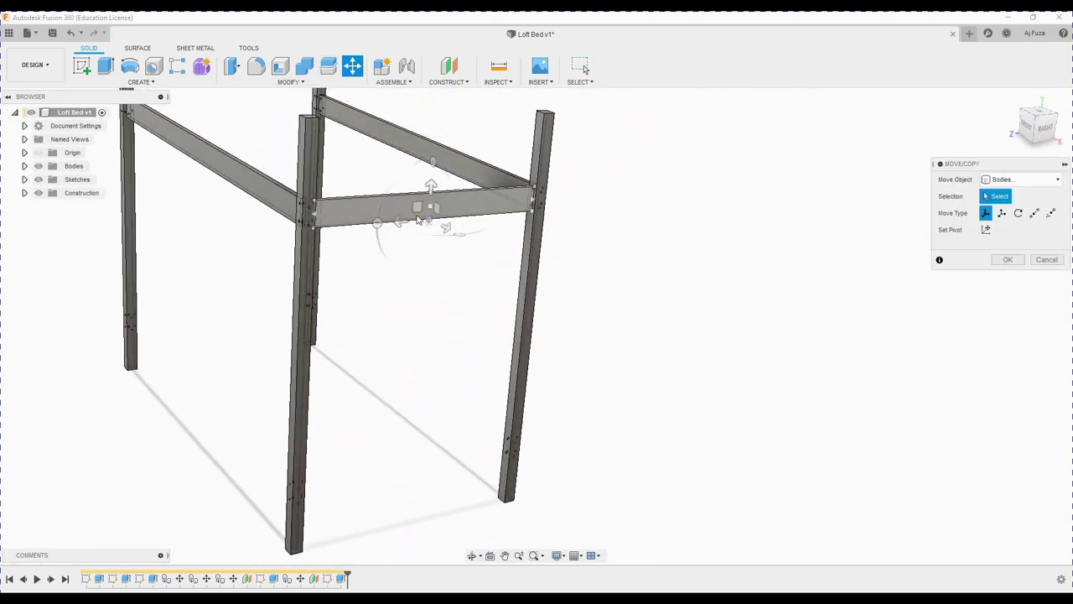
mouse_move(412, 240)
middle_mouse_down("shift")
mouse_move(307, 257)
mouse_move(513, 302)
mouse_move(494, 307)
mouse_move(473, 170)
middle_mouse_up("shift")
left_click(492, 125)
left_click(492, 123)
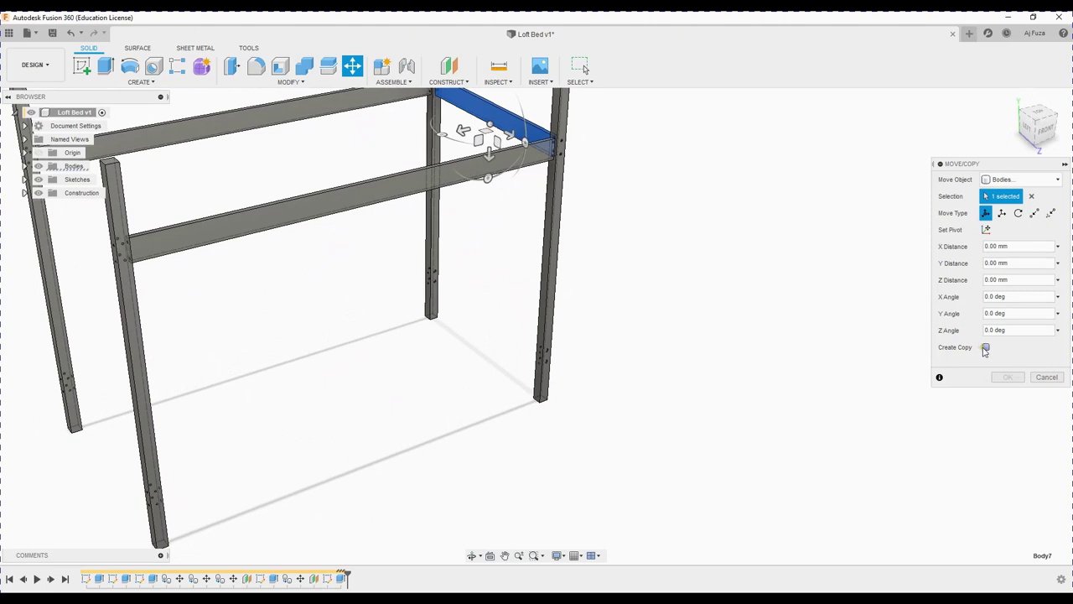
left_click_drag(461, 129, 37, 234)
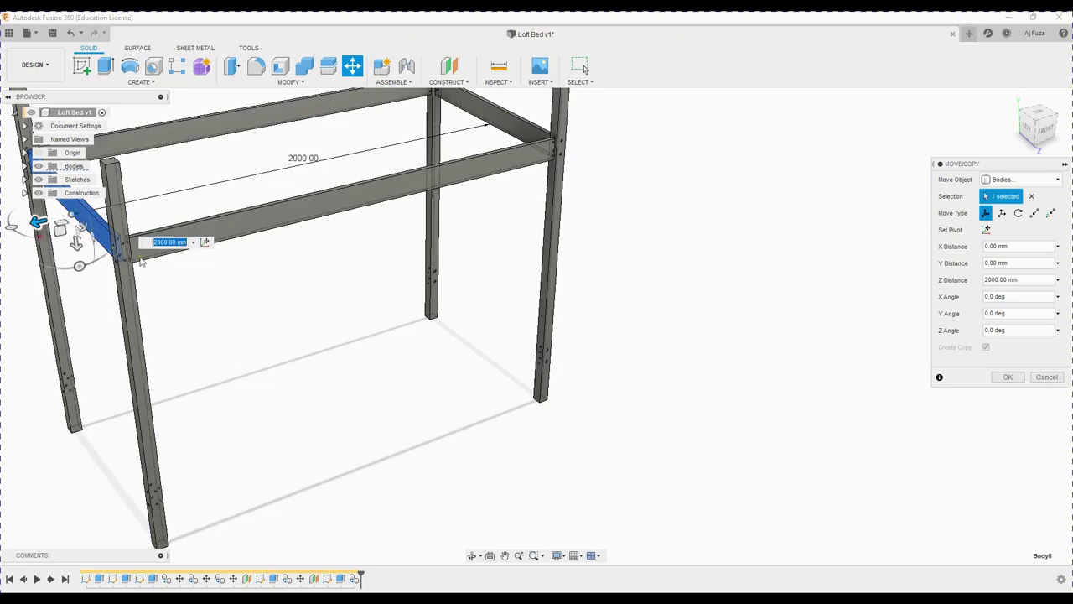
mouse_move(235, 293)
middle_mouse_down("shift")
mouse_move(347, 278)
mouse_move(335, 280)
mouse_move(348, 287)
middle_mouse_up("shift")
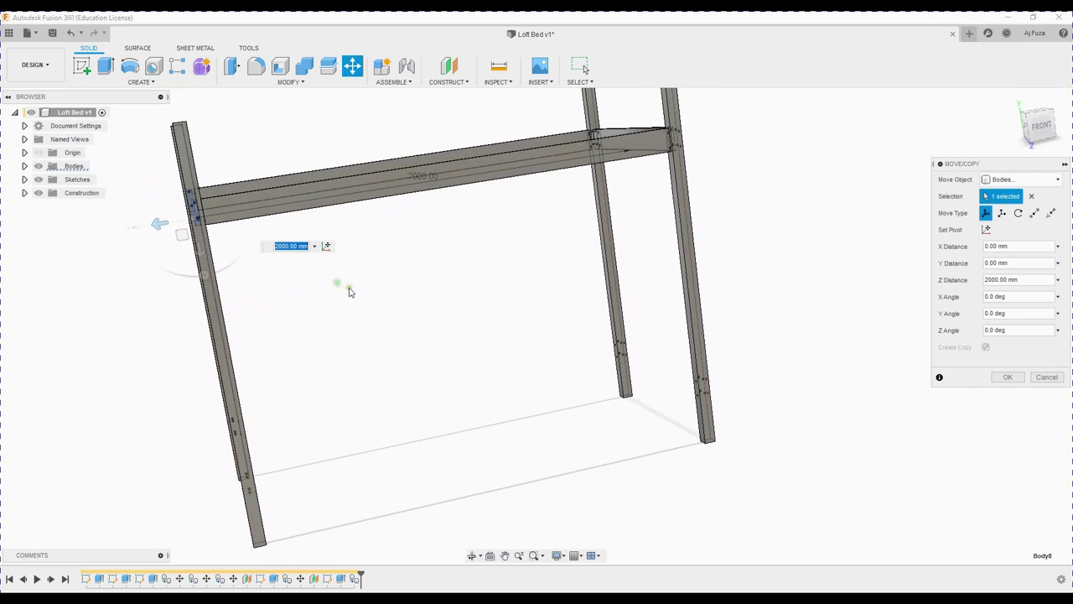
left_click(1009, 378)
mouse_move(303, 196)
middle_mouse_down("shift")
mouse_move(318, 223)
mouse_move(351, 221)
mouse_move(342, 235)
mouse_move(327, 227)
mouse_move(479, 271)
mouse_move(470, 268)
mouse_move(469, 282)
mouse_move(455, 271)
middle_mouse_up("shift")
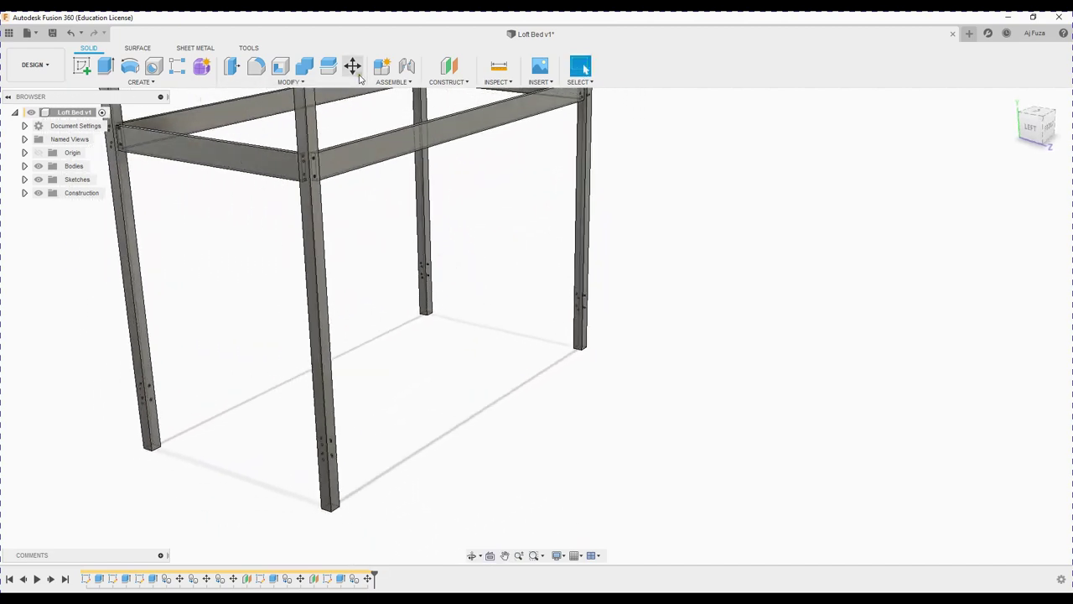
left_click(353, 67)
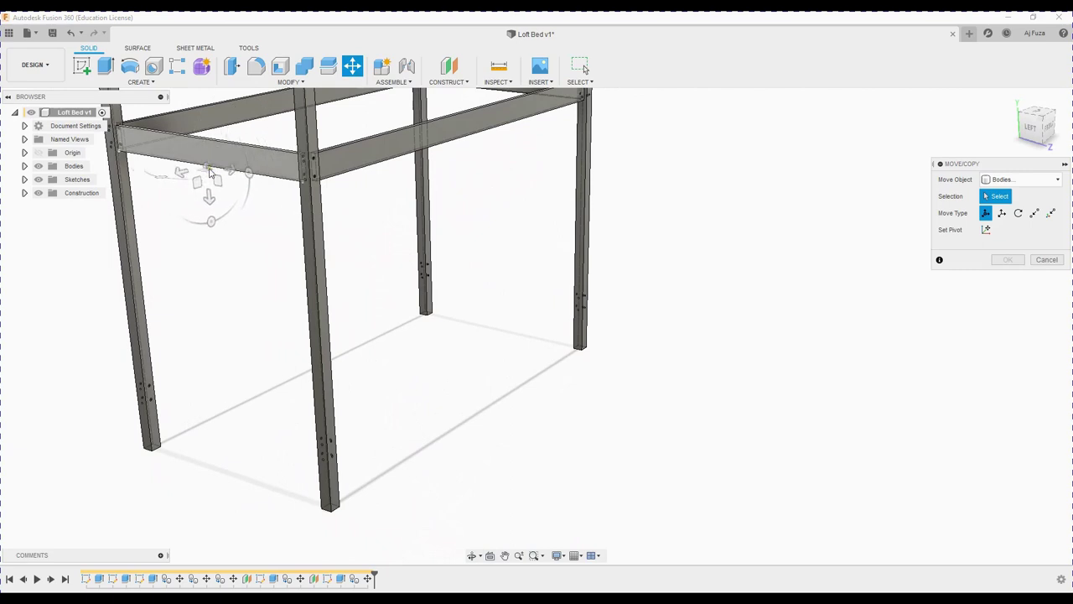
left_click(208, 171)
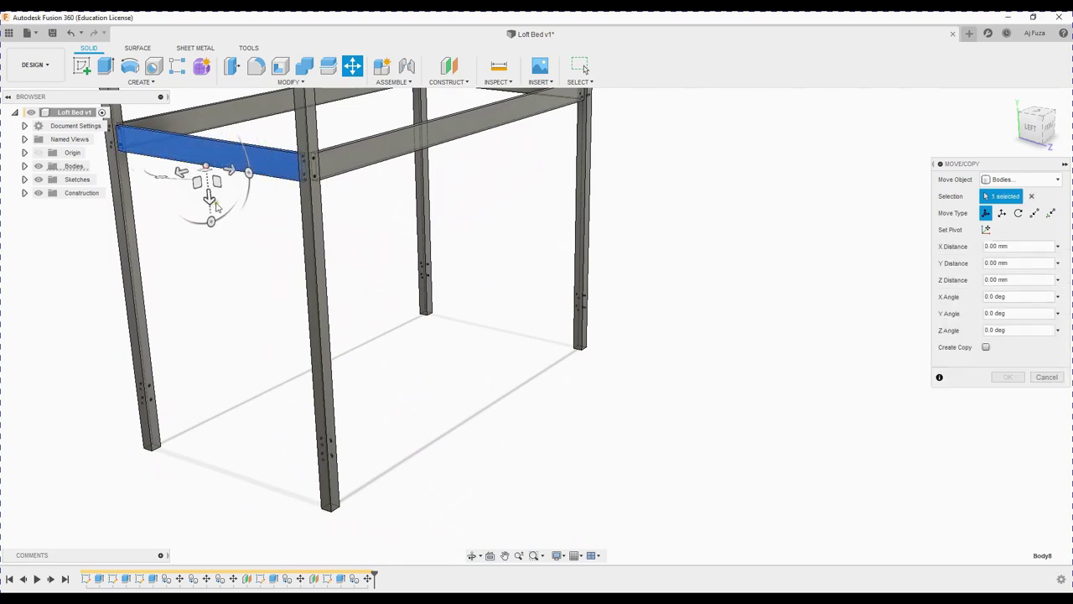
left_click_drag(209, 199, 211, 225)
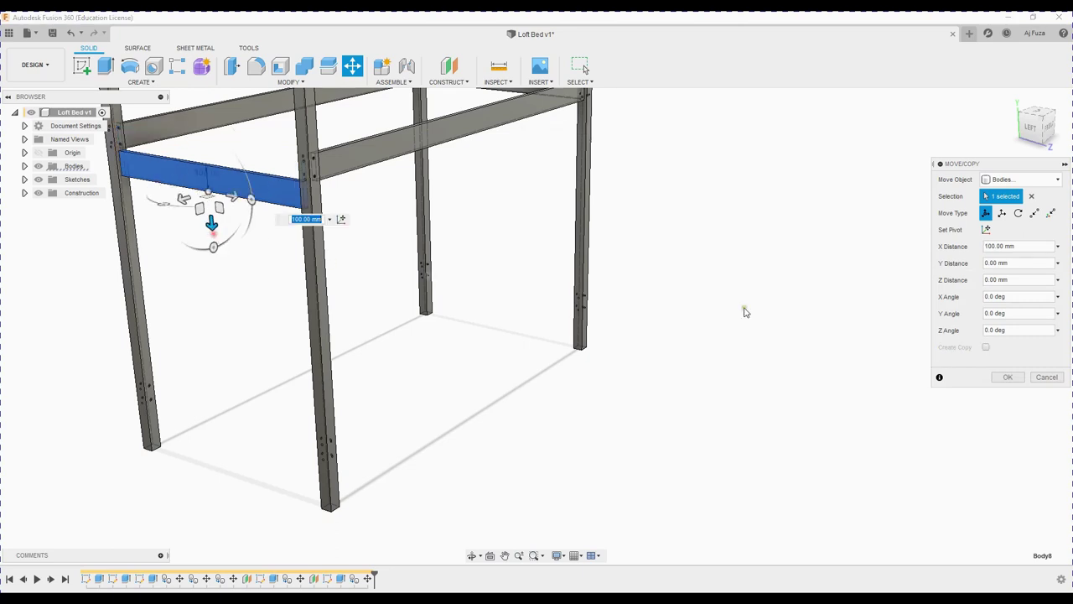
left_click(1041, 379)
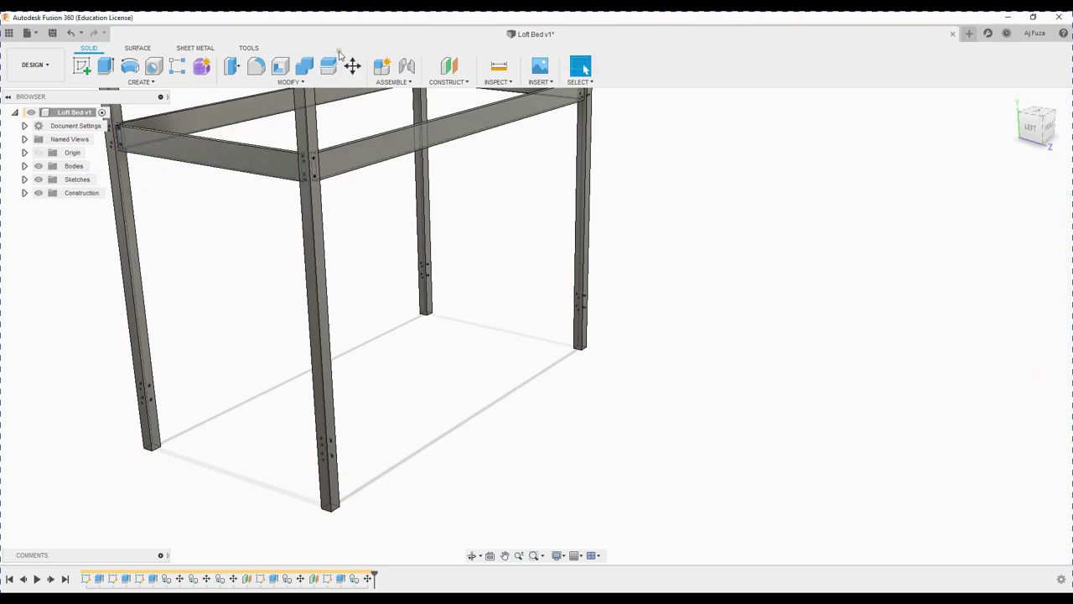
- Copy the front top rail 1100 mm down the posts as a lower rail
left_click(353, 69)
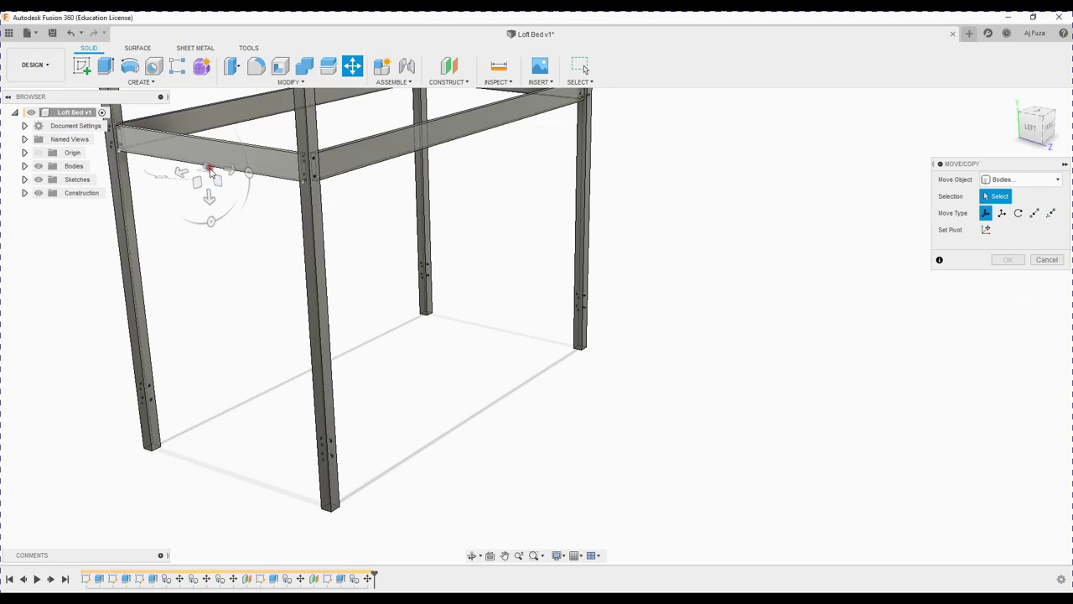
left_click(209, 170)
left_click(987, 347)
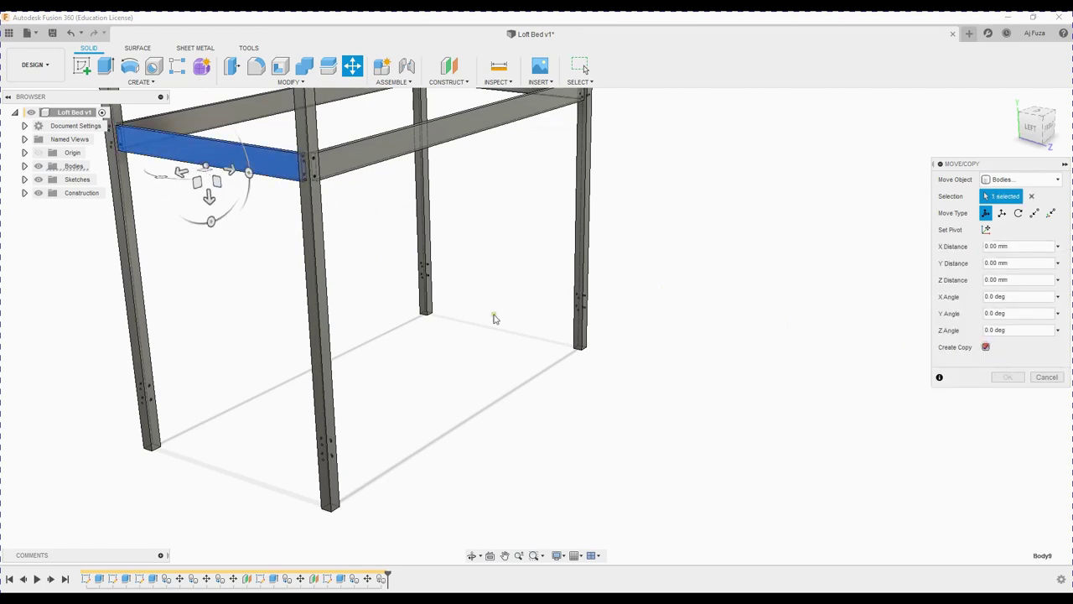
left_click_drag(209, 197, 210, 451)
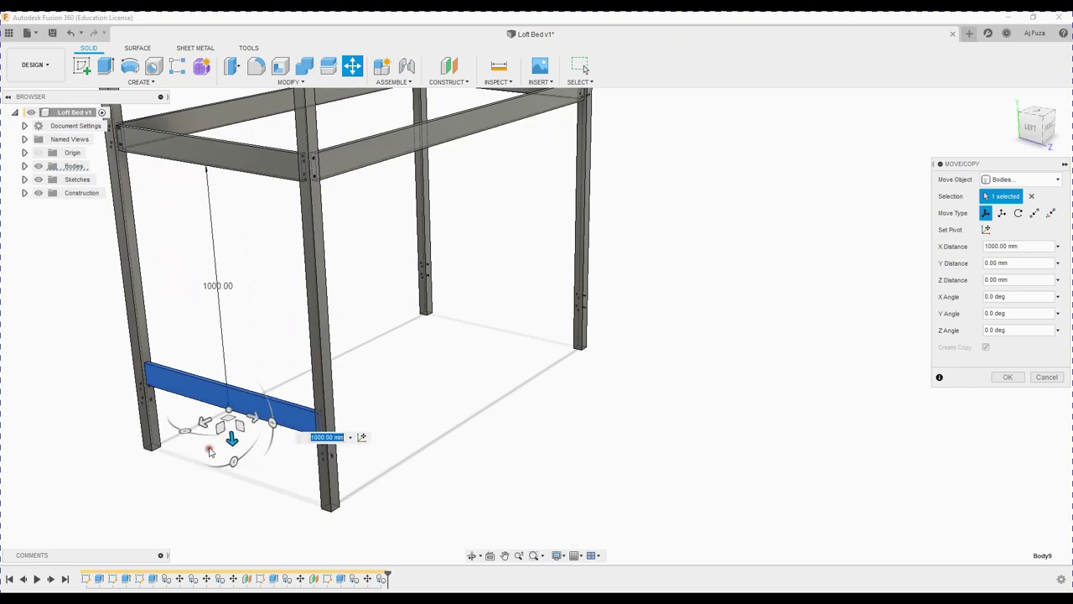
scroll(205, 440, "up", 1)
scroll(226, 432, "up", 1)
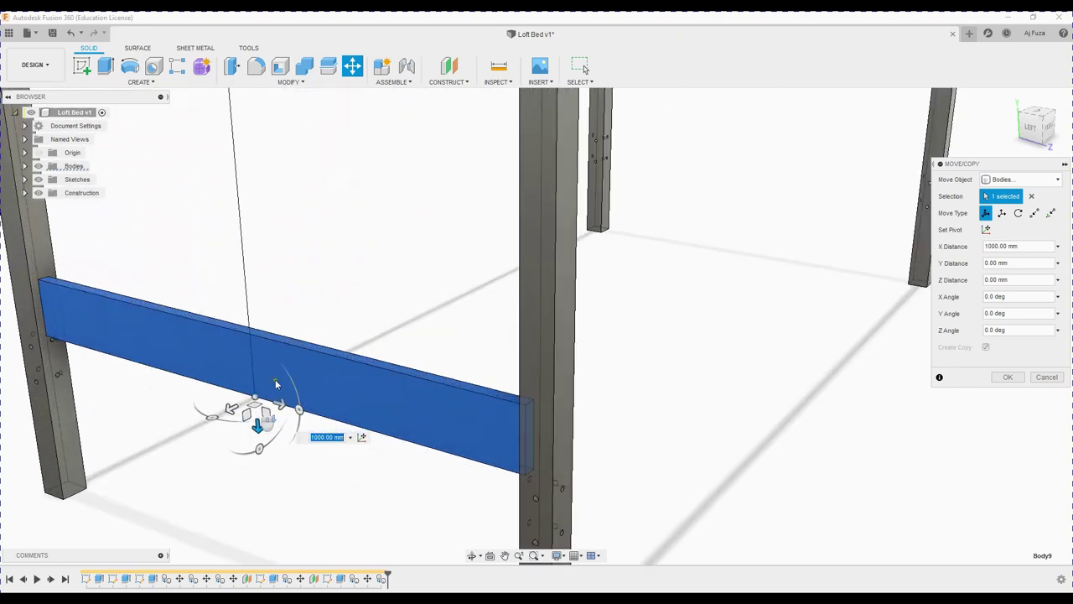
scroll(251, 428, "up", 2)
left_click_drag(256, 428, 262, 485)
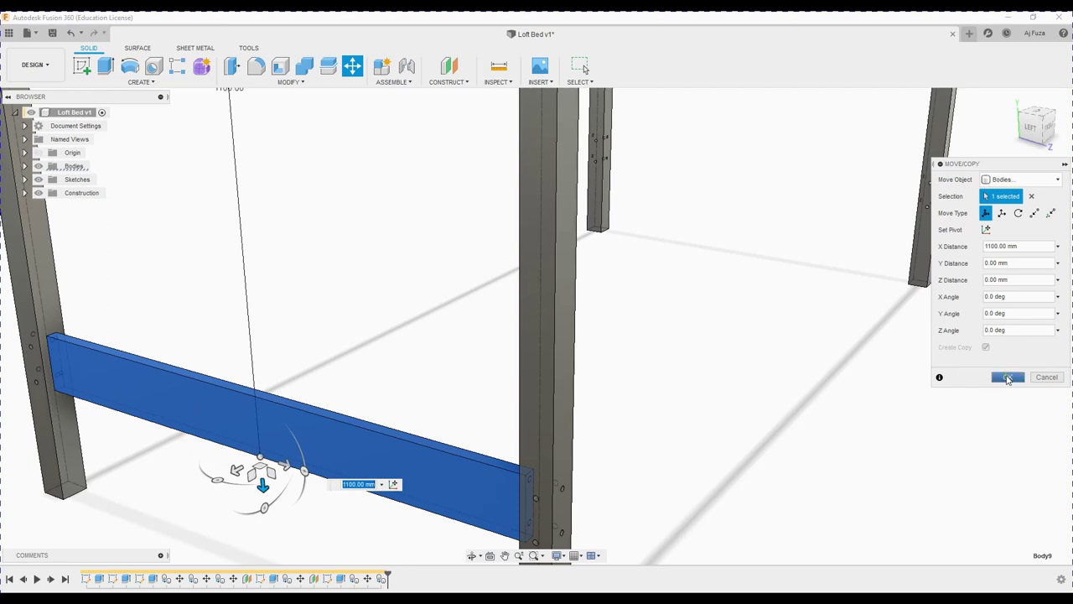
left_click(1008, 379)
- Copy the long side beam 1100 mm across to make the opposite lower side rail
mouse_move(251, 391)
middle_mouse_down()
mouse_move(271, 304)
mouse_move(376, 314)
mouse_move(395, 329)
mouse_move(429, 333)
middle_mouse_up()
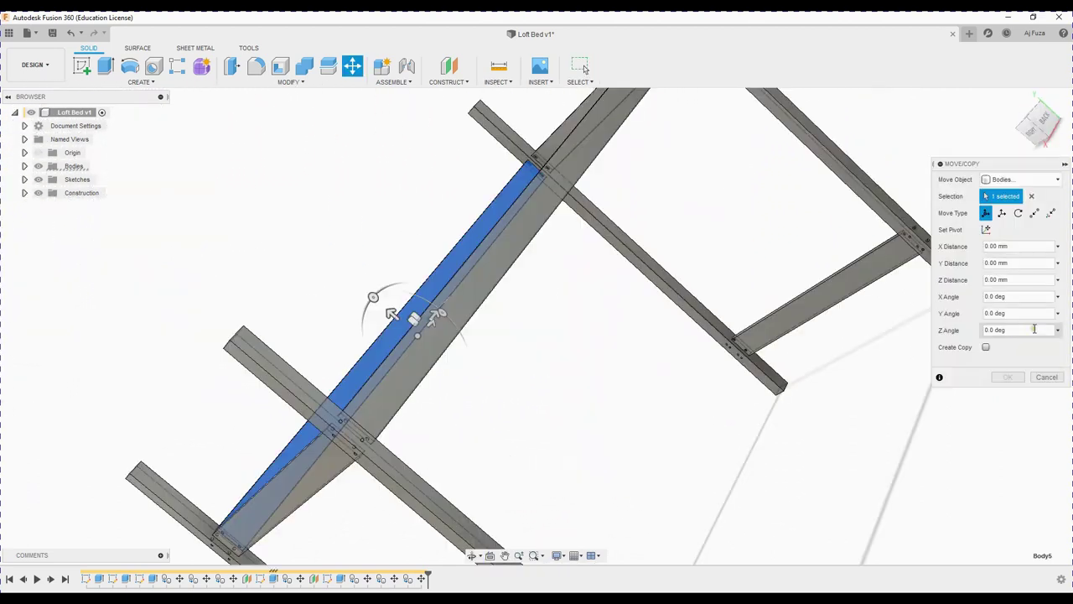
left_click(987, 348)
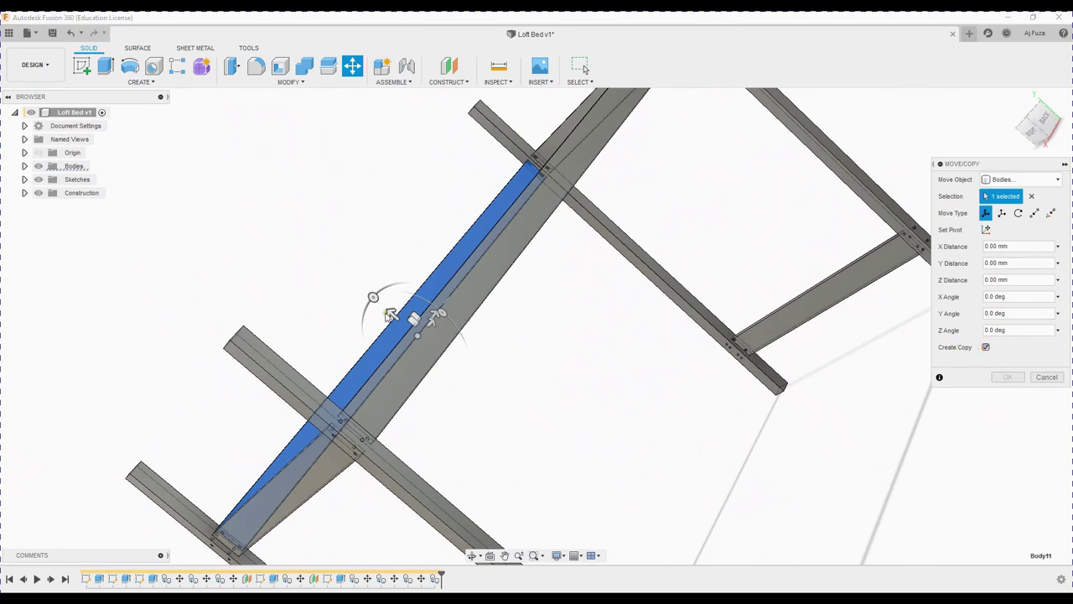
left_click_drag(388, 312, 625, 516)
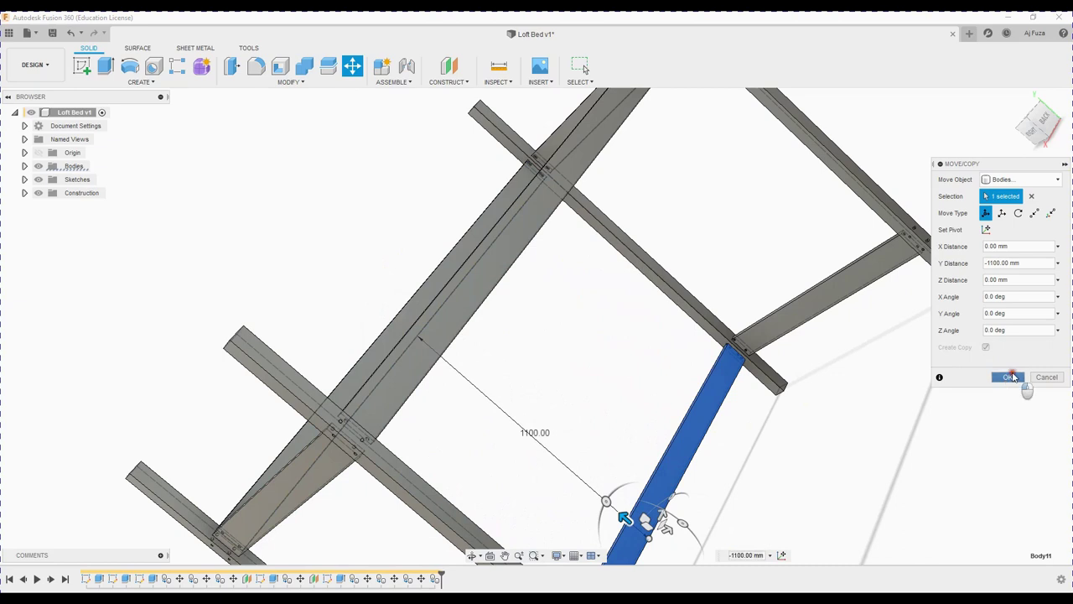
left_click(1011, 376)
scroll(728, 422, "down", 4)
- Copy a rail 1000 mm across the frame, then raise a copy 300 mm as the front guard rail
scroll(738, 415, "down", 2)
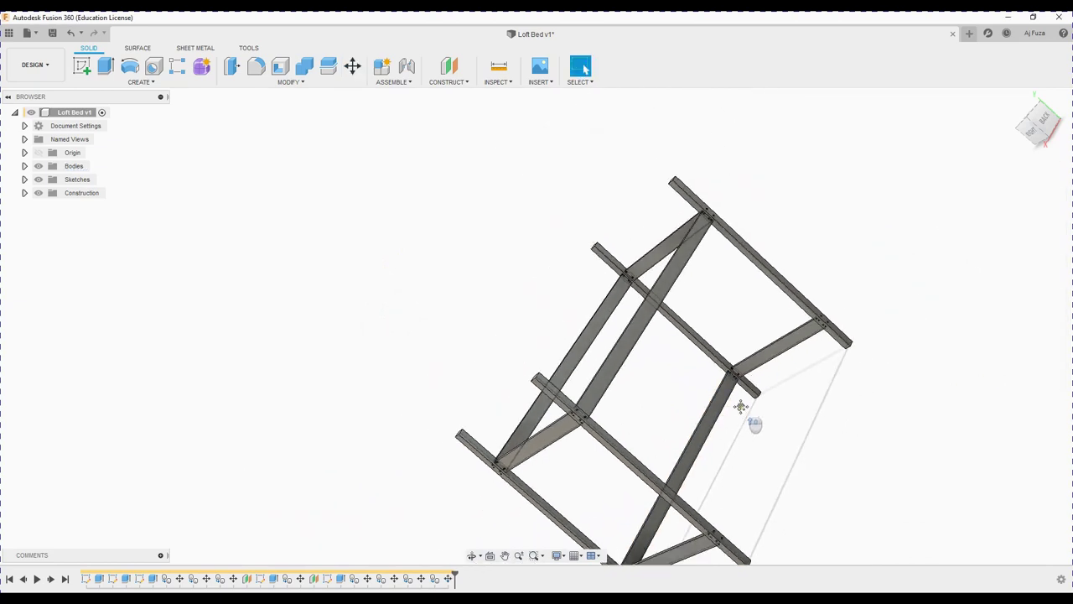
mouse_move(747, 419)
middle_mouse_down("shift")
mouse_move(652, 317)
mouse_move(694, 277)
mouse_move(758, 269)
mouse_move(702, 255)
mouse_move(594, 271)
mouse_move(622, 309)
middle_mouse_up("shift")
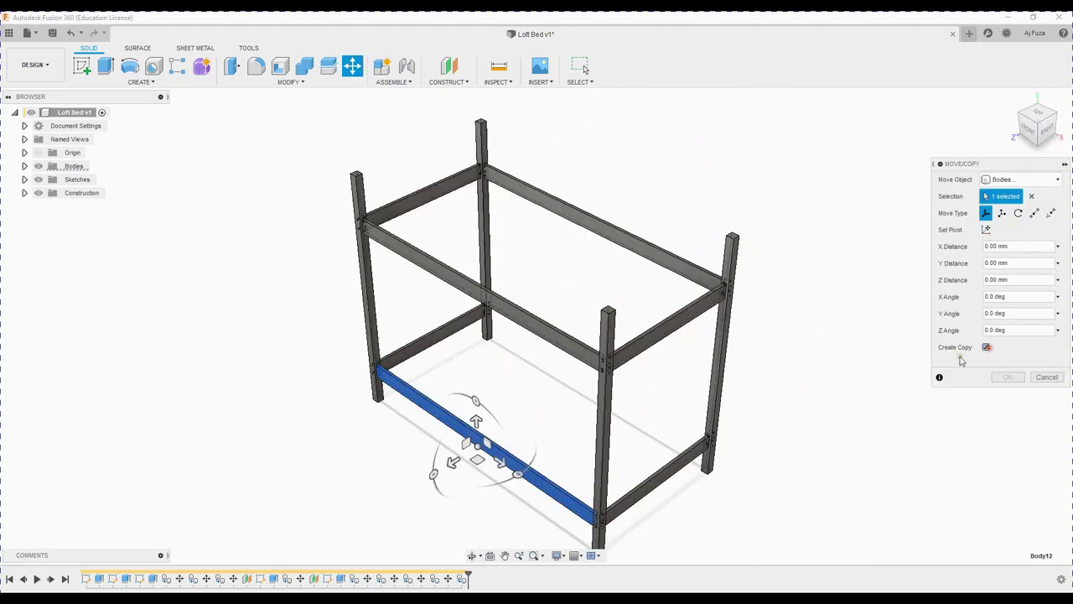
left_click_drag(452, 465, 569, 399)
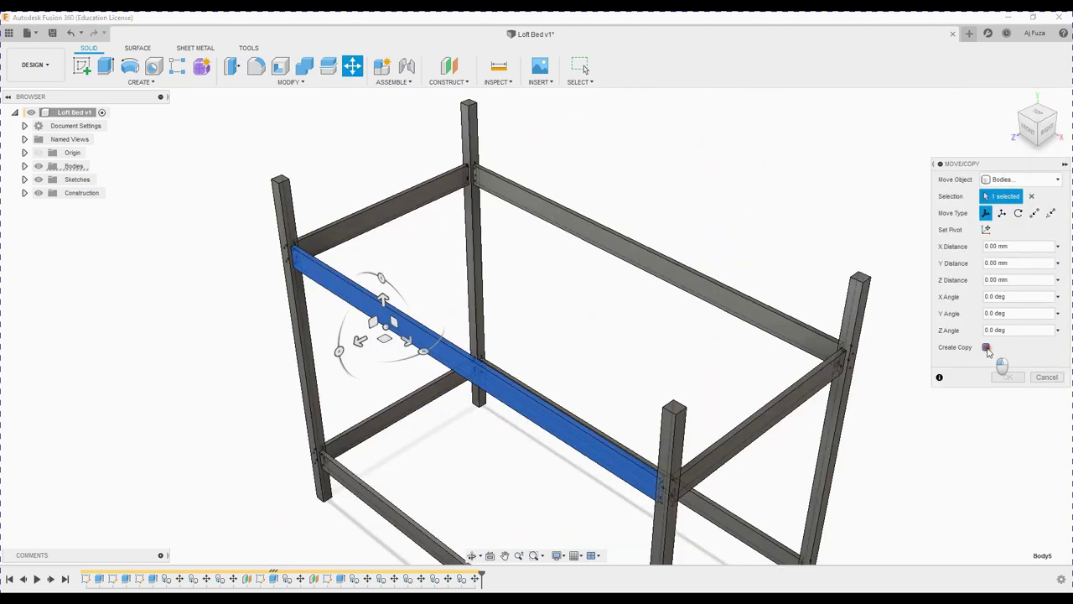
left_click(1008, 377)
left_click_drag(385, 297, 375, 234)
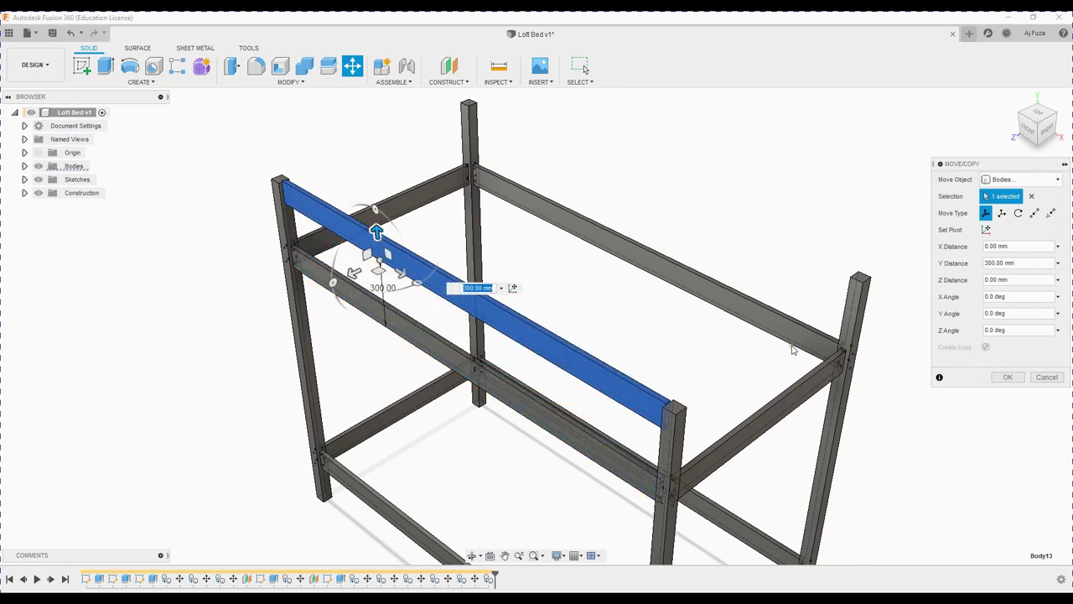
left_click(1007, 379)
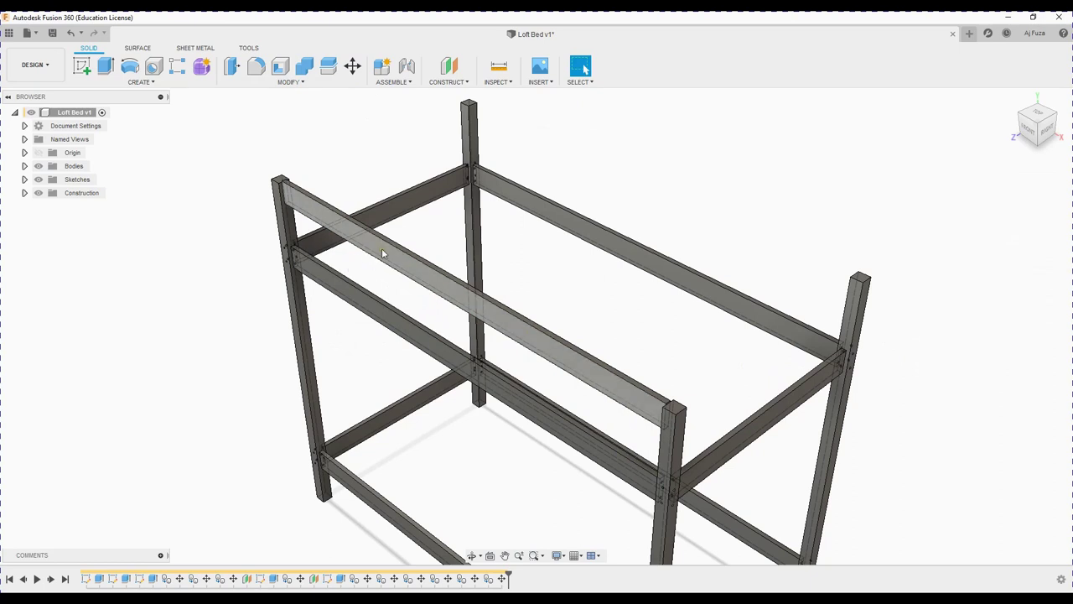
- Copy the front guard rail 1000 mm to the back as the back guard rail
left_click(353, 67)
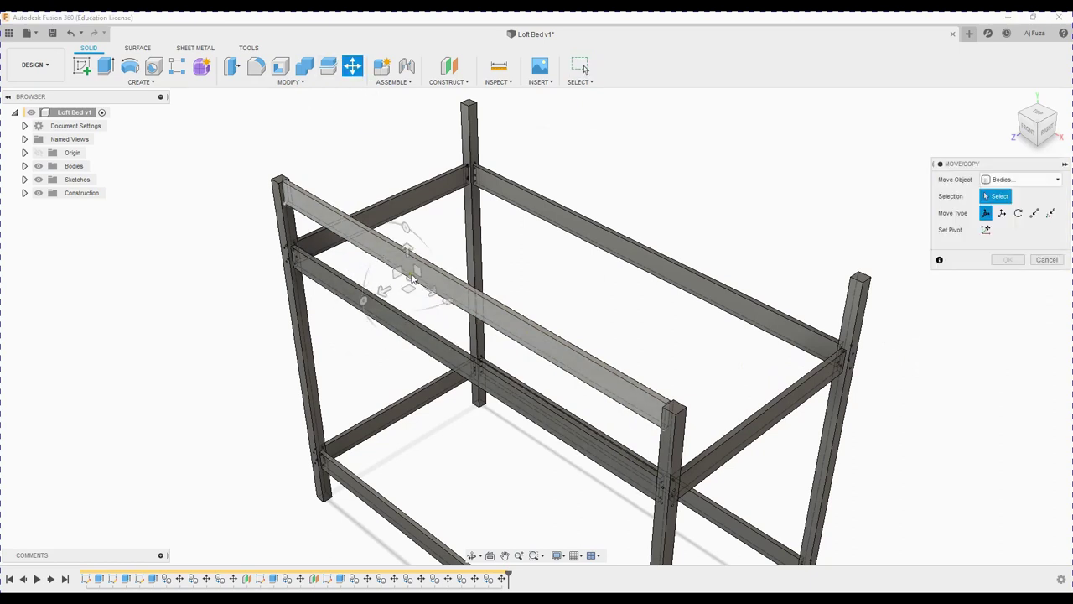
left_click(390, 283)
left_click_drag(387, 279, 557, 187)
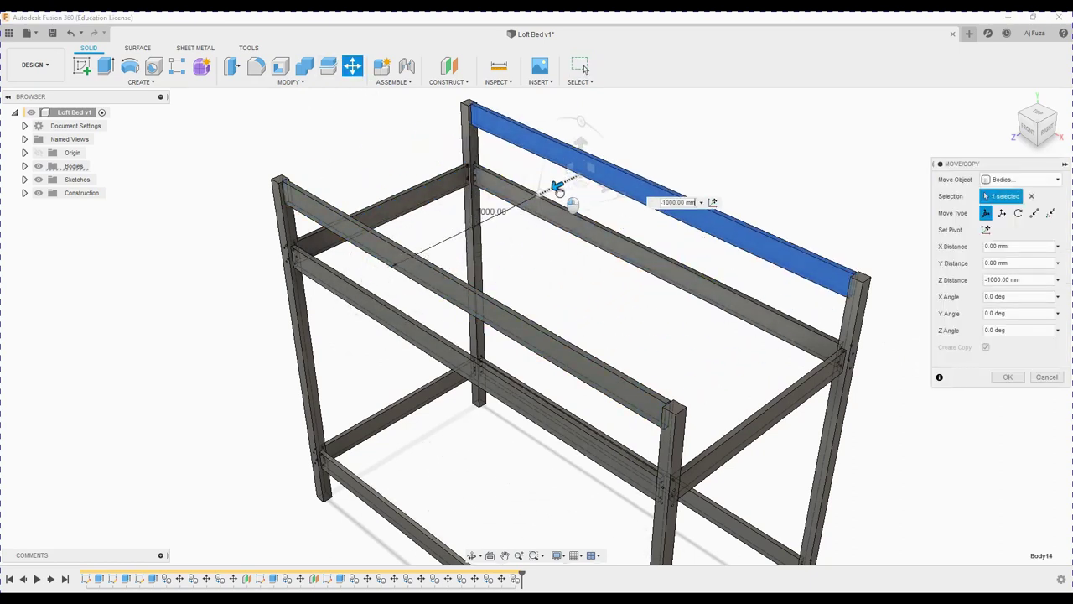
left_click(1009, 379)
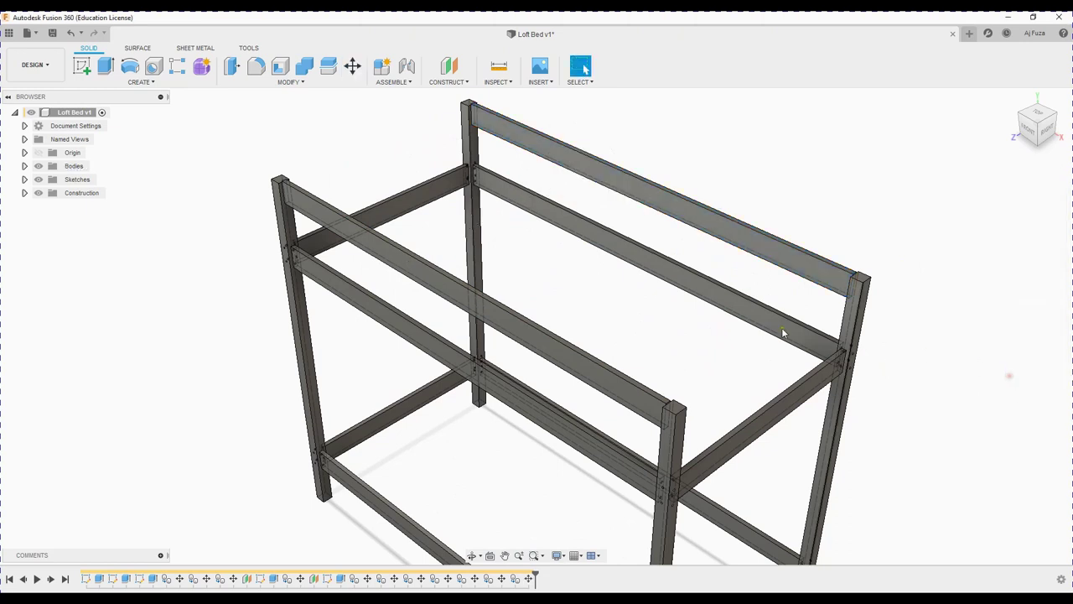
- Raise a copy of the short top end rail 300 mm as the end guard rail
left_click(352, 67)
left_click(457, 180)
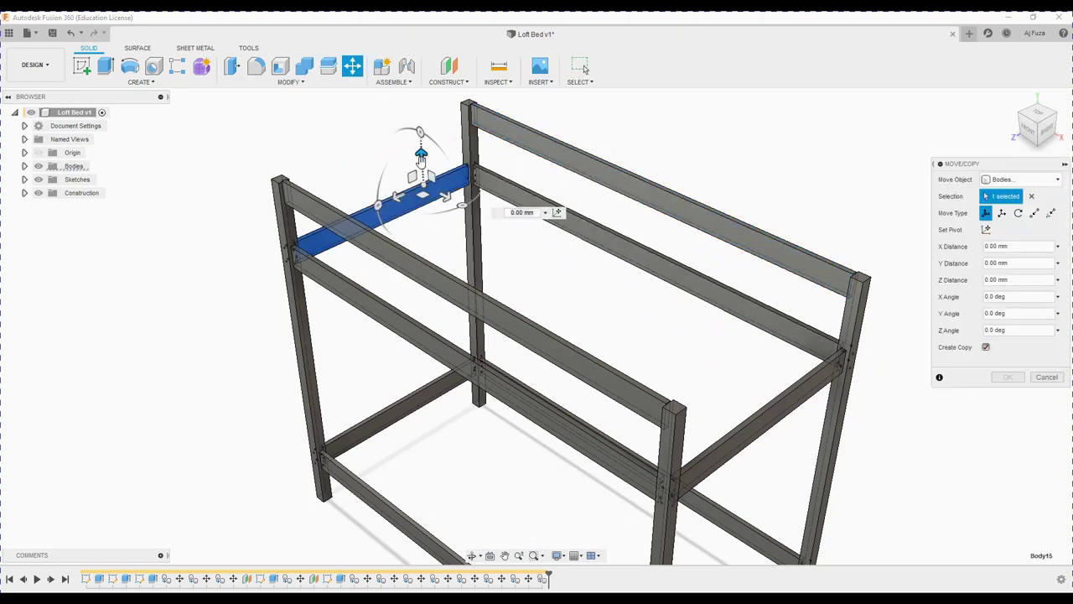
left_click_drag(421, 157, 418, 96)
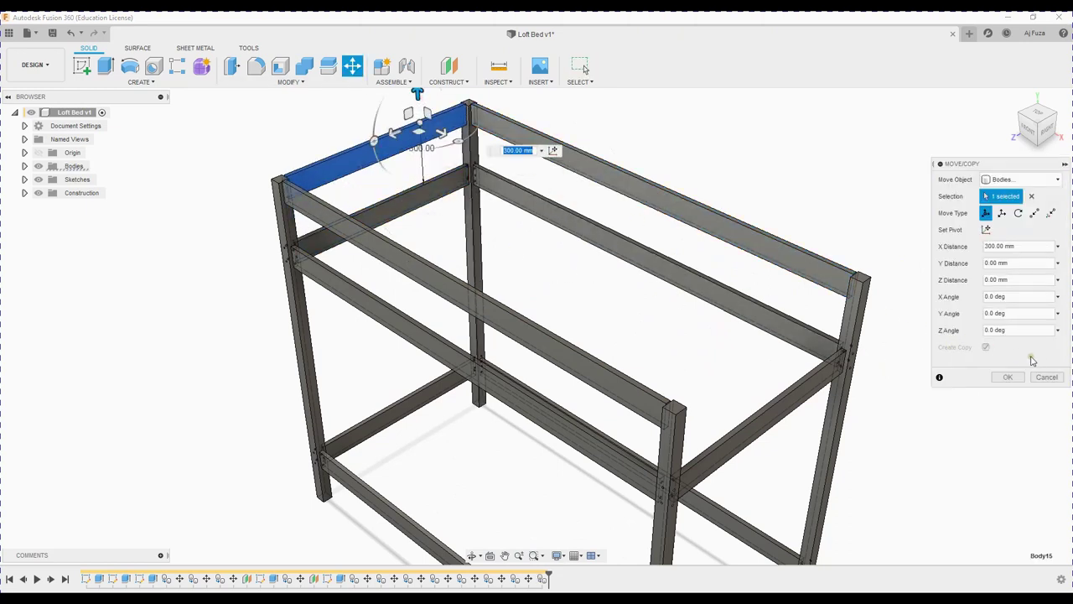
left_click(1009, 377)
left_click(986, 348)
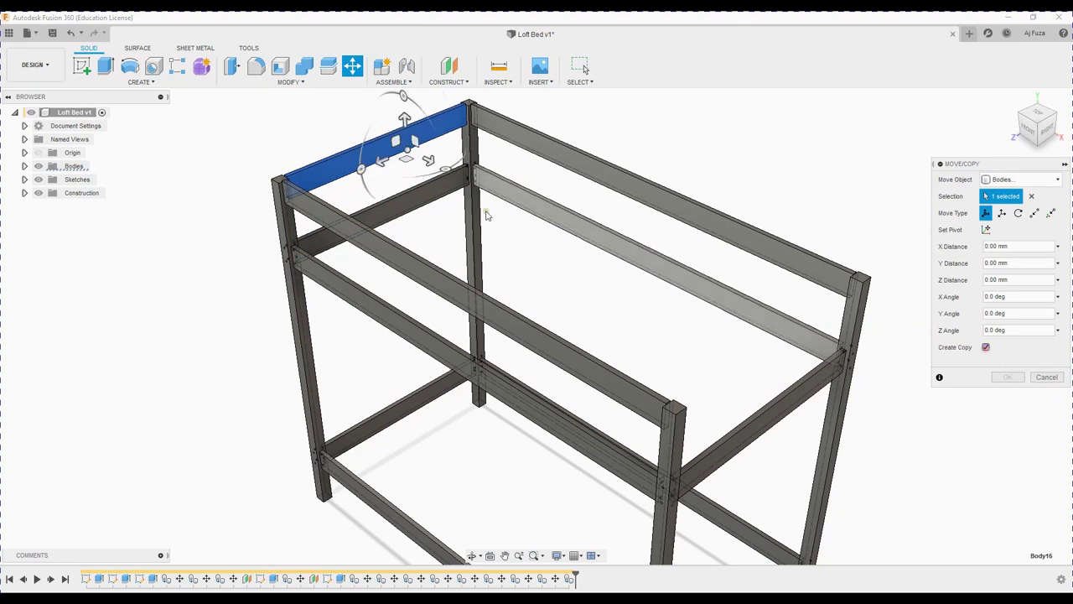
left_click_drag(428, 159, 843, 370)
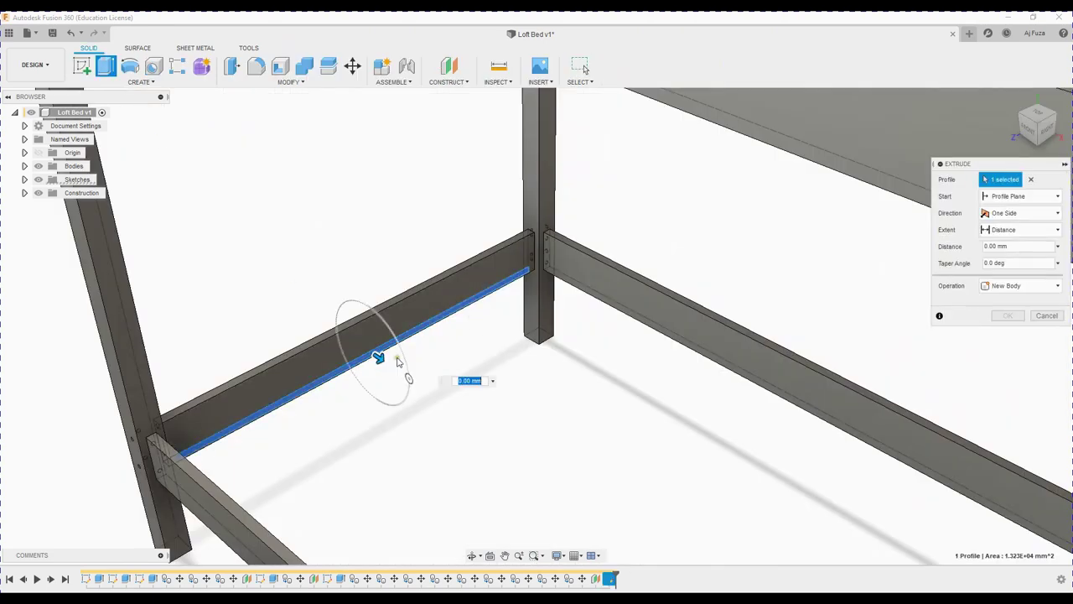
- Sketch a 100 × 15 mm slat rectangle and shift it up against the lower side rail
type("20")
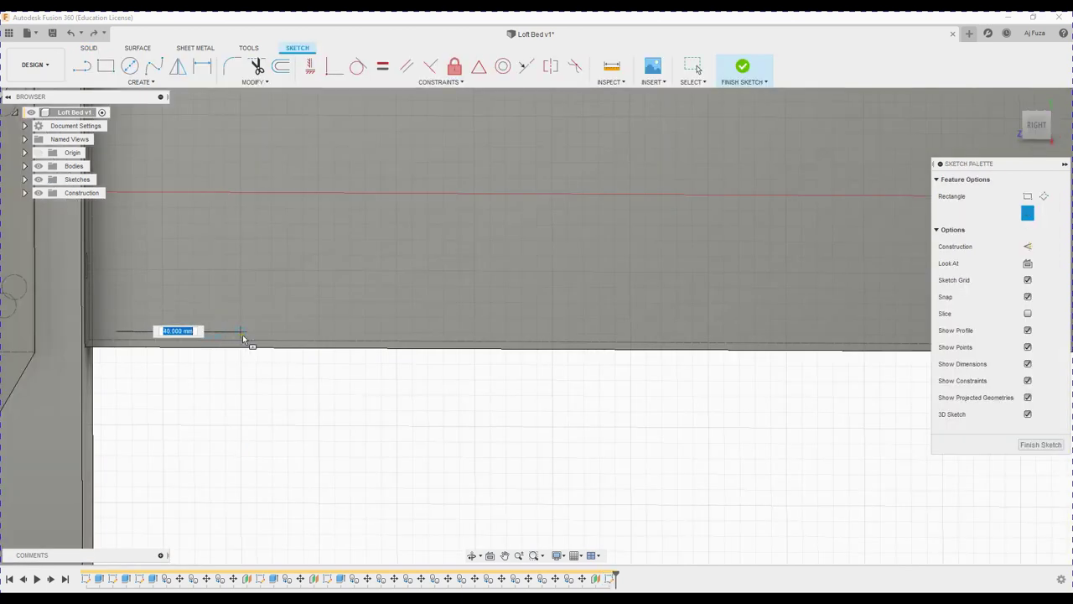
scroll(355, 431, "down", 3)
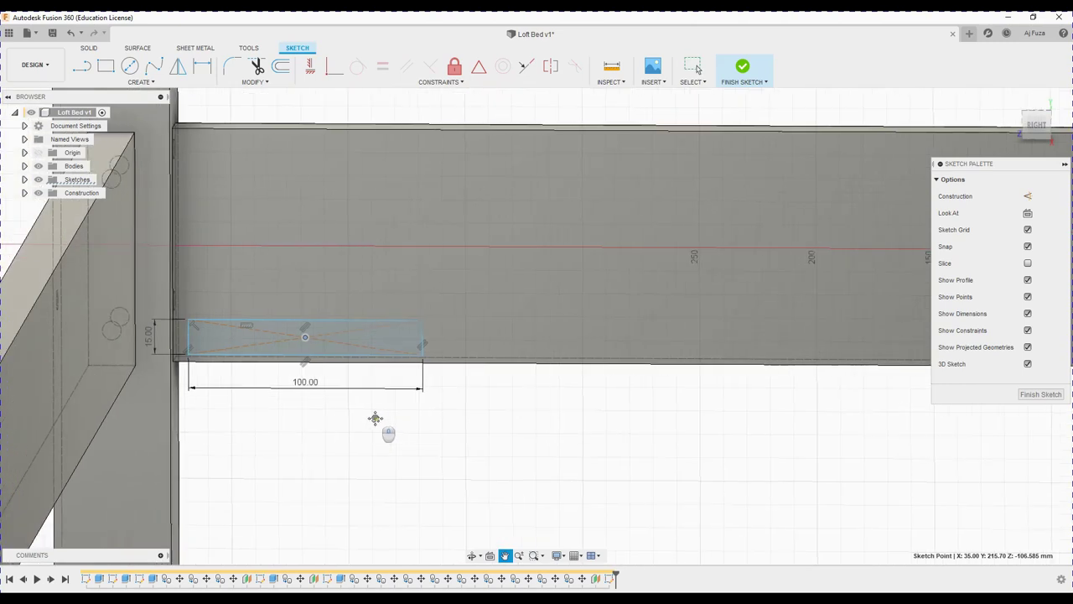
mouse_move(331, 426)
middle_mouse_down("shift")
mouse_move(371, 408)
mouse_move(384, 436)
mouse_move(344, 406)
mouse_move(372, 355)
middle_mouse_up("shift")
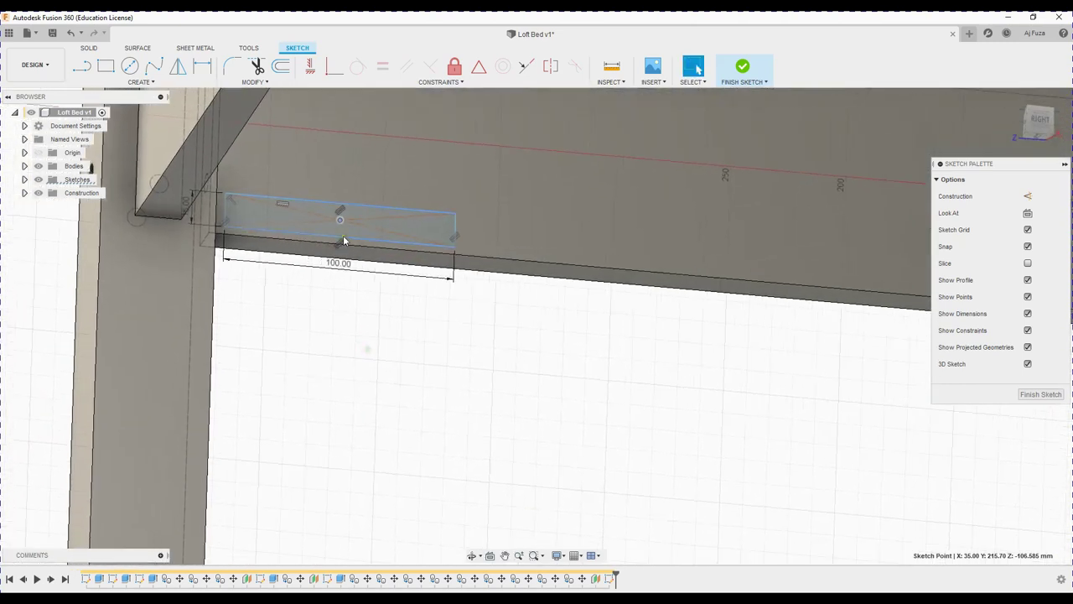
left_click_drag(341, 223, 351, 190)
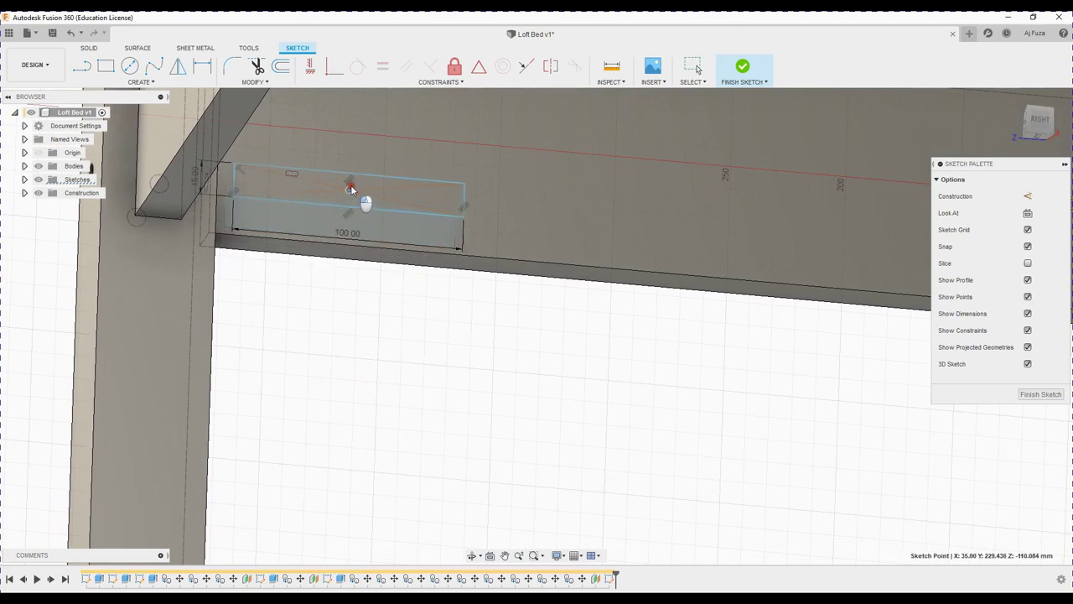
- Extrude the slat profile 2000 mm along the bed length
key("e")
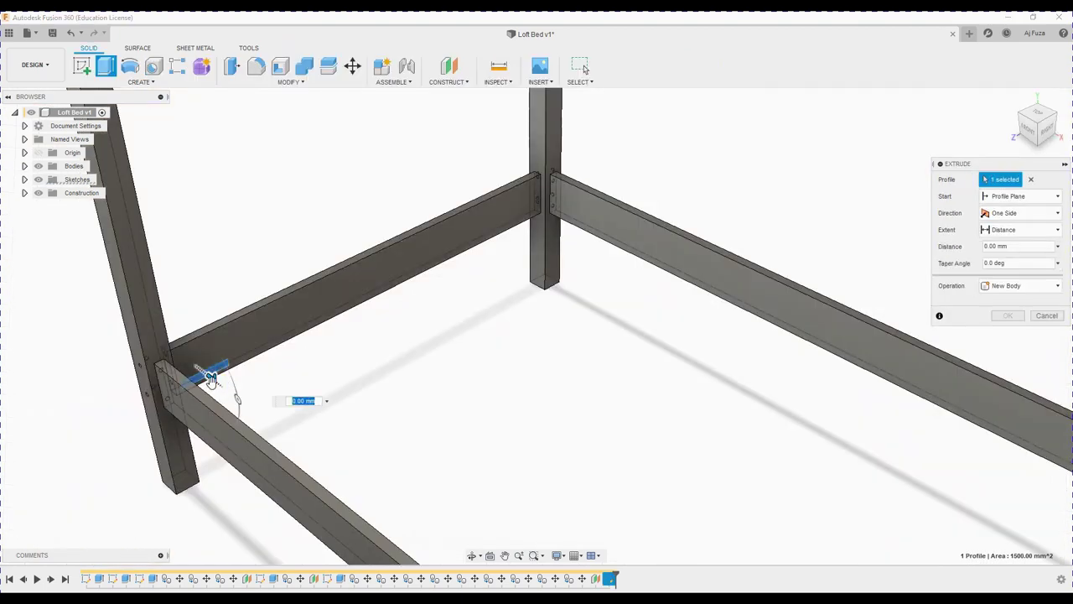
mouse_move(210, 379)
left_mouse_down()
mouse_move(285, 436)
mouse_move(809, 488)
left_mouse_up()
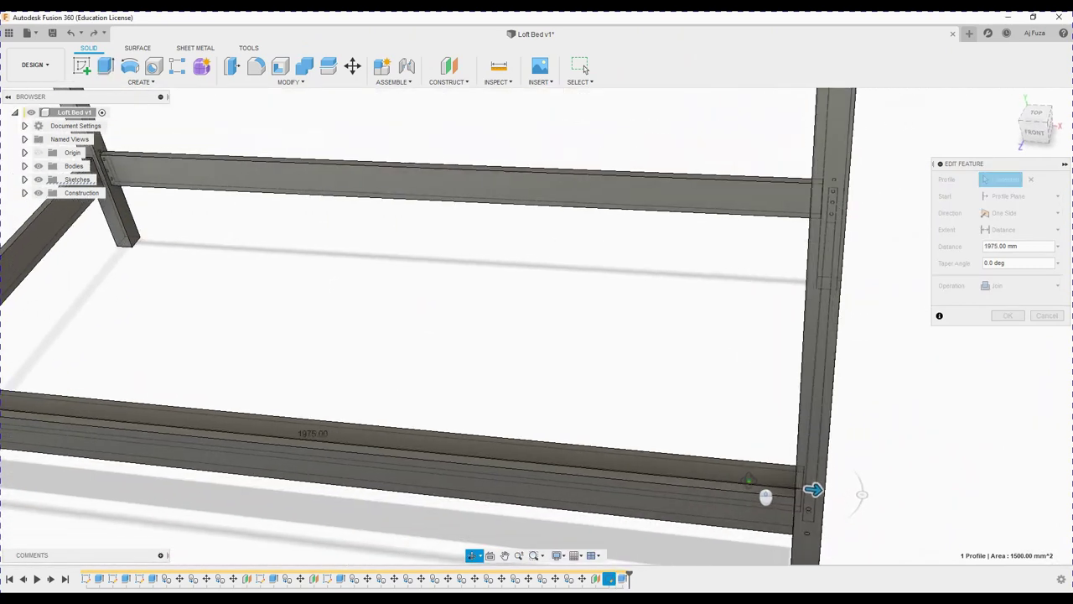
left_click_drag(813, 490, 830, 491)
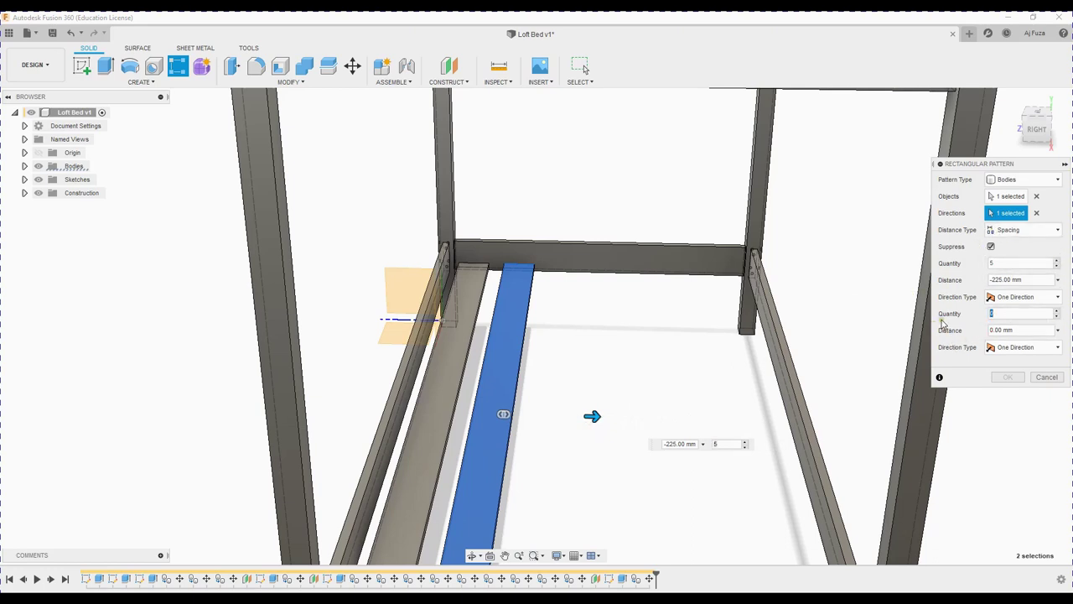
- Pattern the slat into a row across the lower deck at 150 mm spacing
type("1")
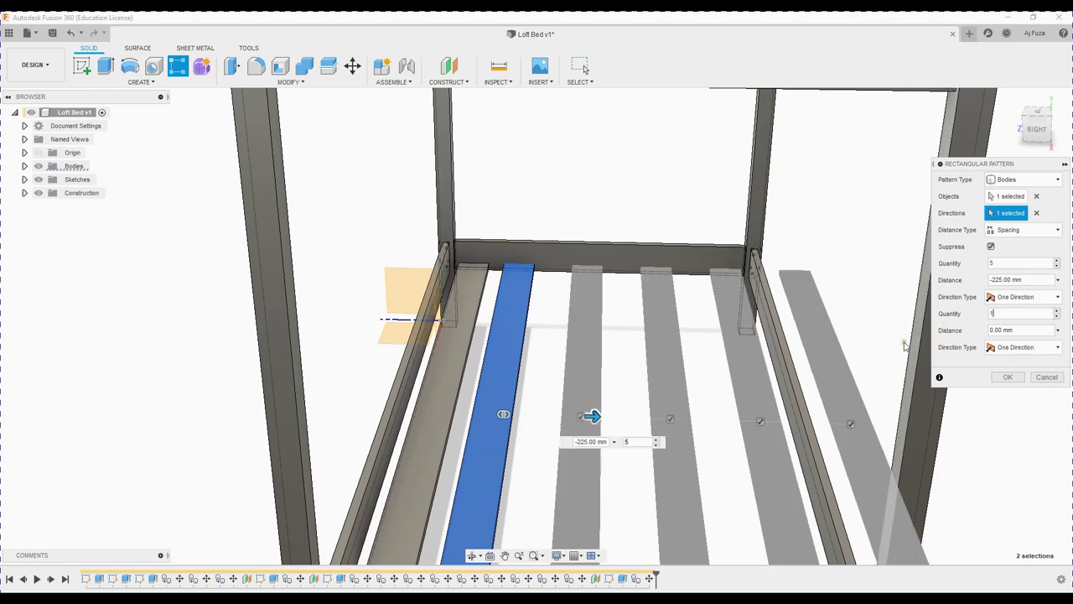
left_click_drag(590, 418, 570, 419)
key("Tab")
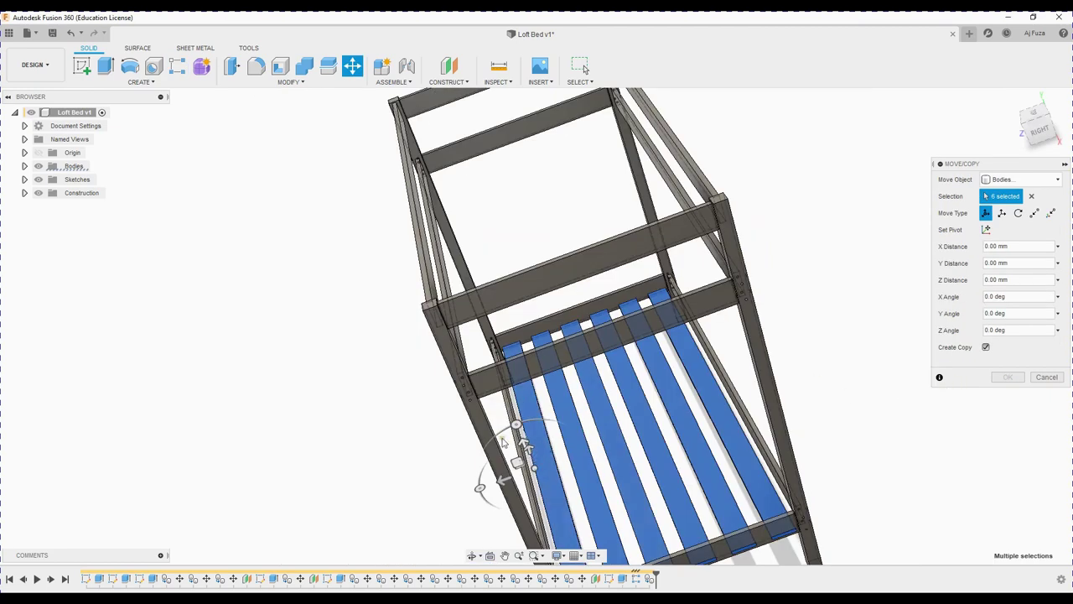
- Copy the six slats 1400 mm up to deck the upper bunk, then fit the whole bed in view
left_click_drag(516, 427, 465, 302)
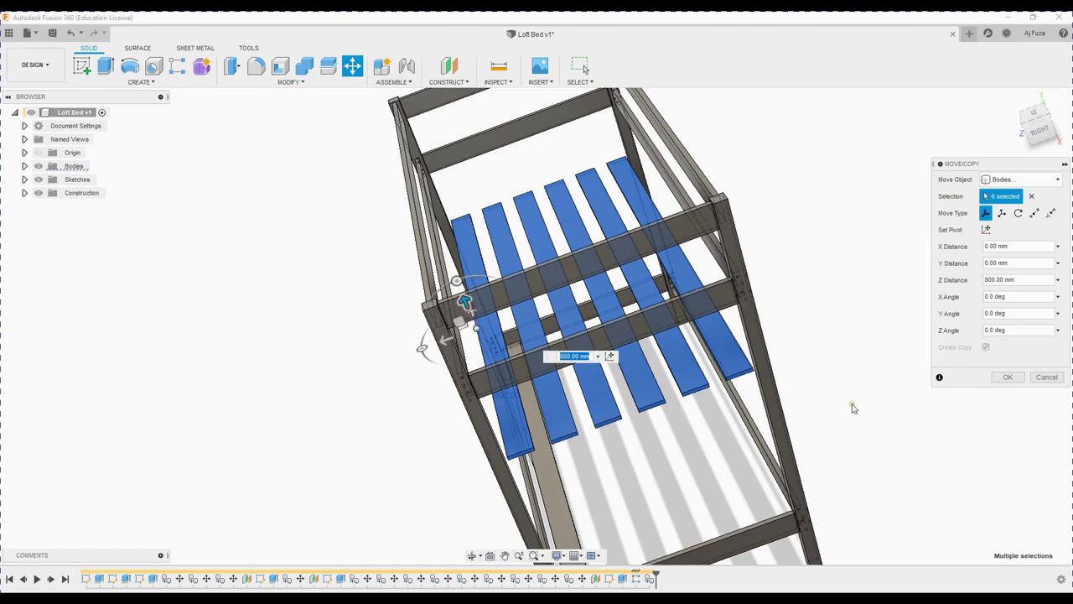
left_click_drag(466, 300, 413, 180)
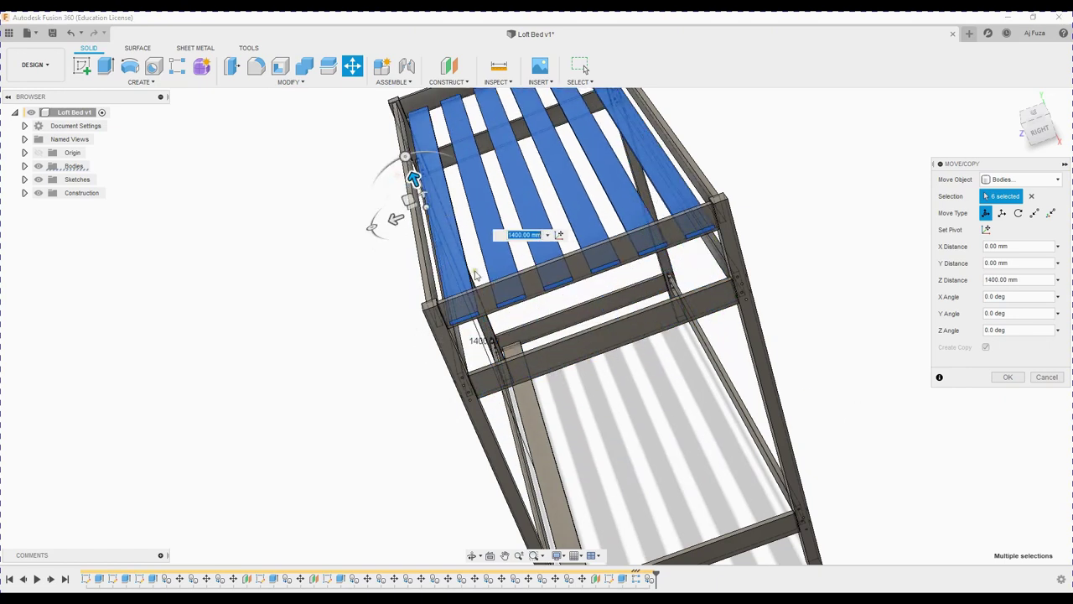
scroll(474, 335, "up", 2)
mouse_move(501, 365)
middle_mouse_down()
mouse_move(561, 379)
mouse_move(607, 439)
middle_mouse_up()
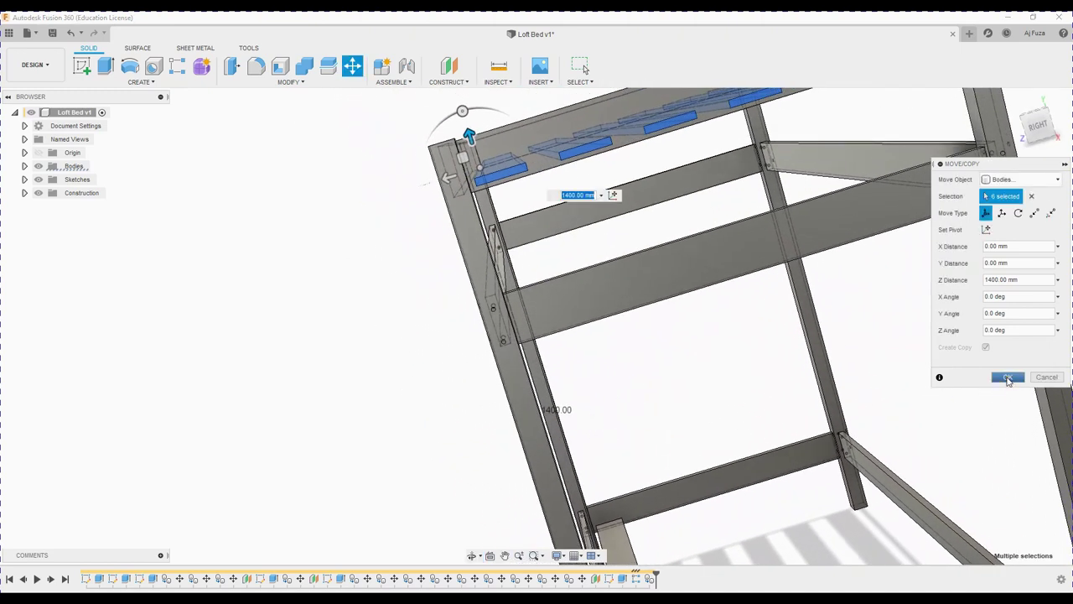
left_click(1008, 378)
key("F6")
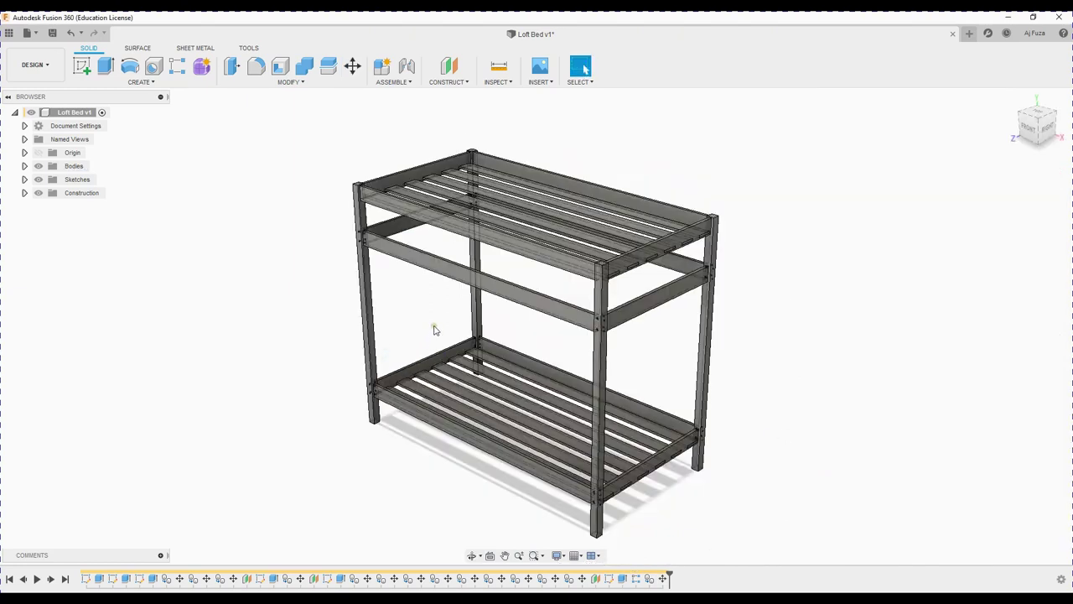
- Edit the Move14 slat feature so its distance becomes -300 mm, dropping the upper slats
right_click(663, 578)
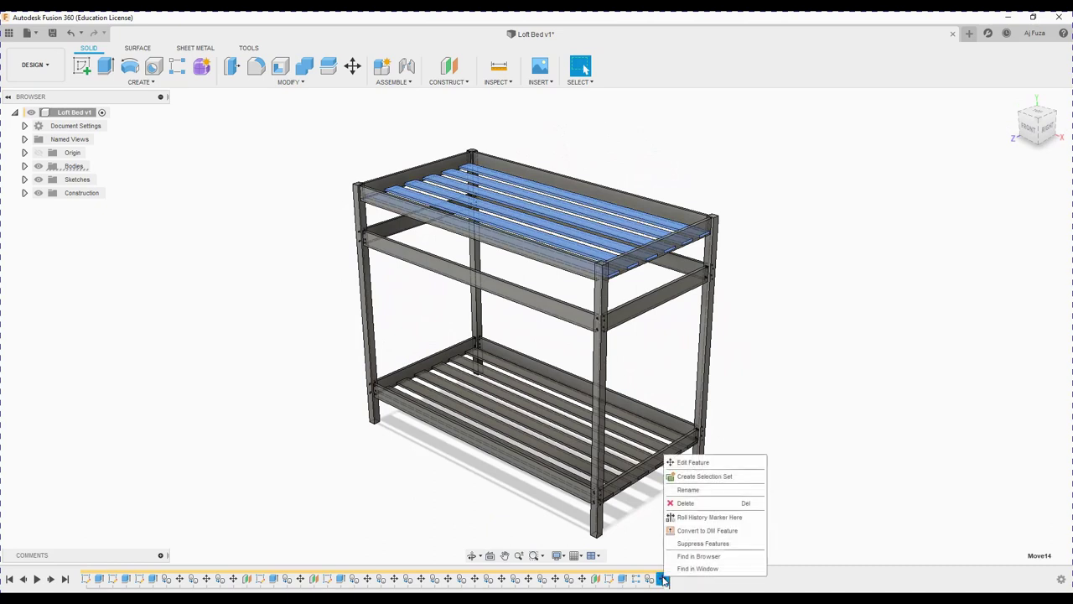
left_click(694, 463)
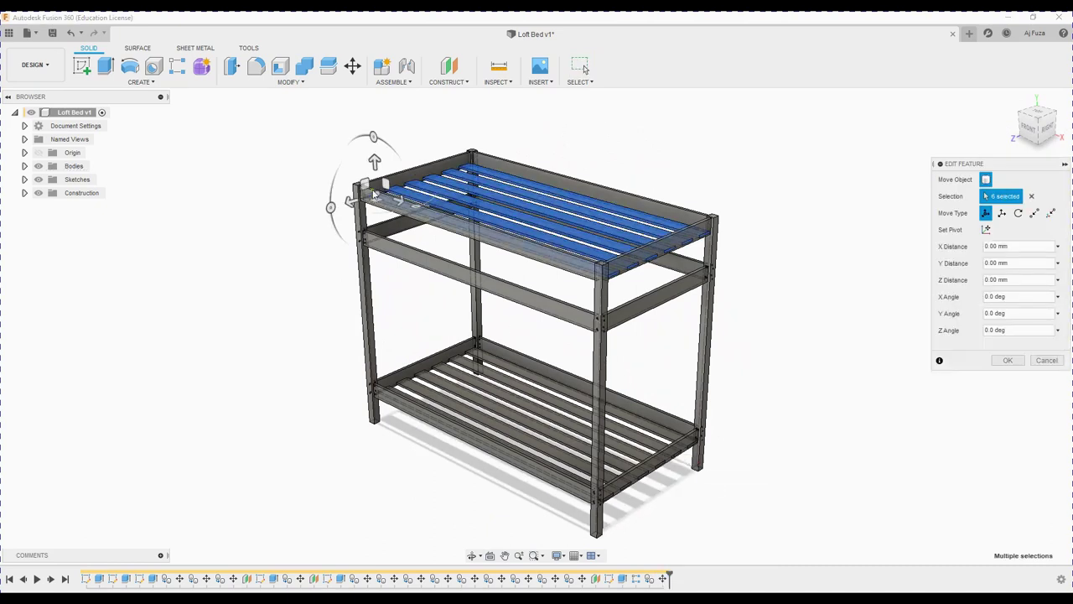
left_click_drag(388, 191, 394, 216)
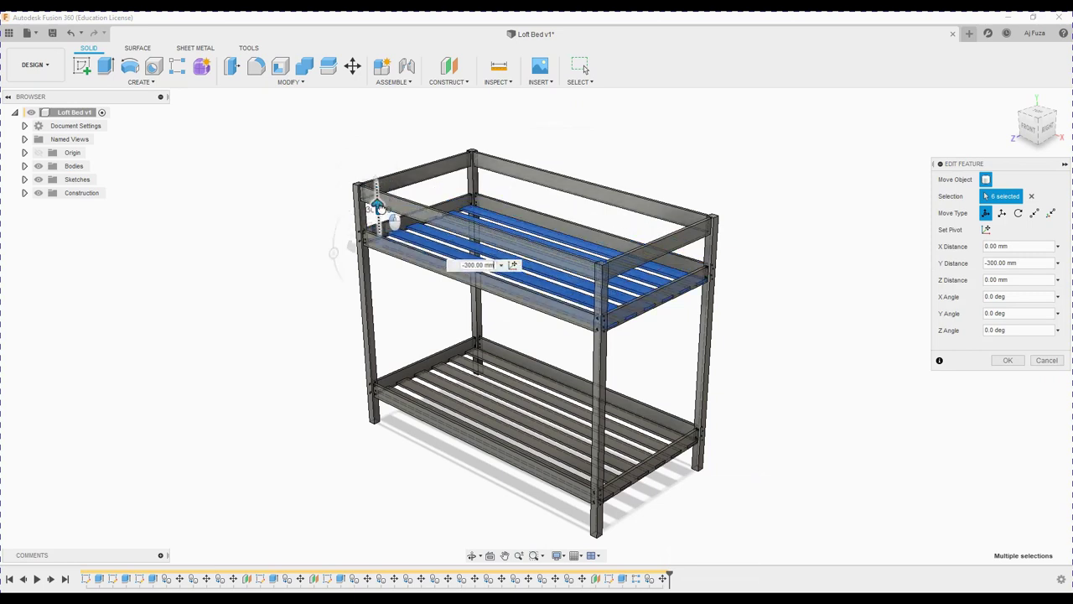
scroll(227, 240, "up", 2)
scroll(472, 342, "up", 5)
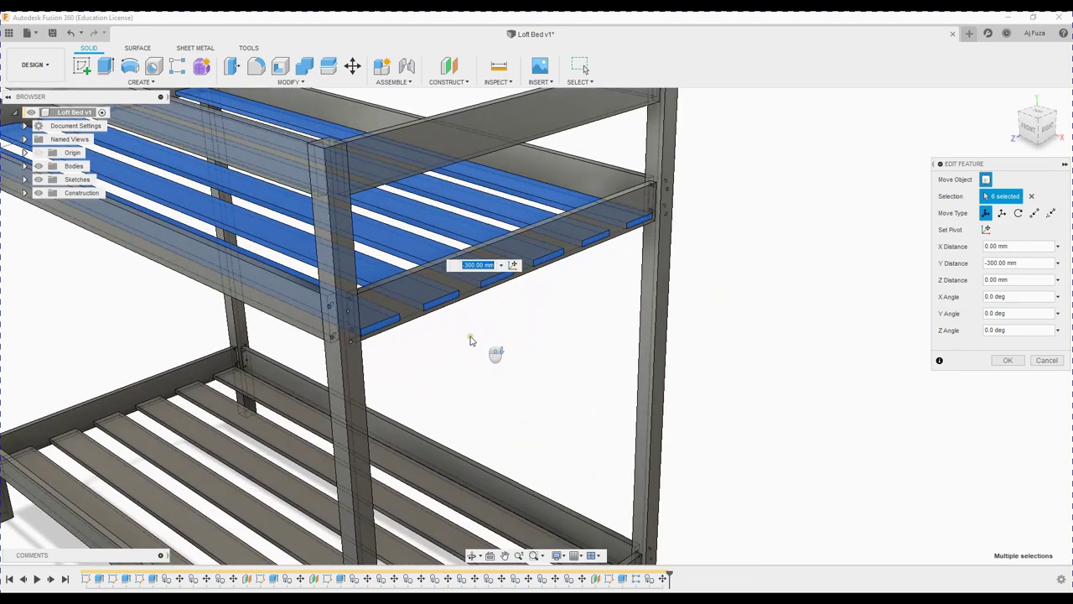
scroll(417, 333, "up", 3)
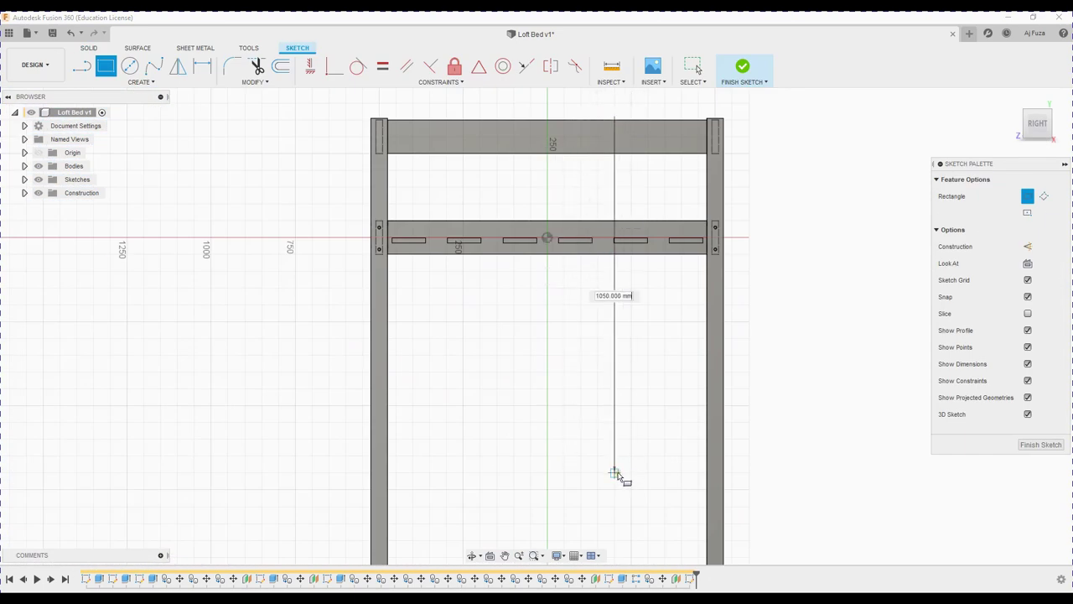
- Draw a long thin rectangle on the bed end and extrude it as the first ladder side rail
middle_click_drag(641, 297, 660, 261)
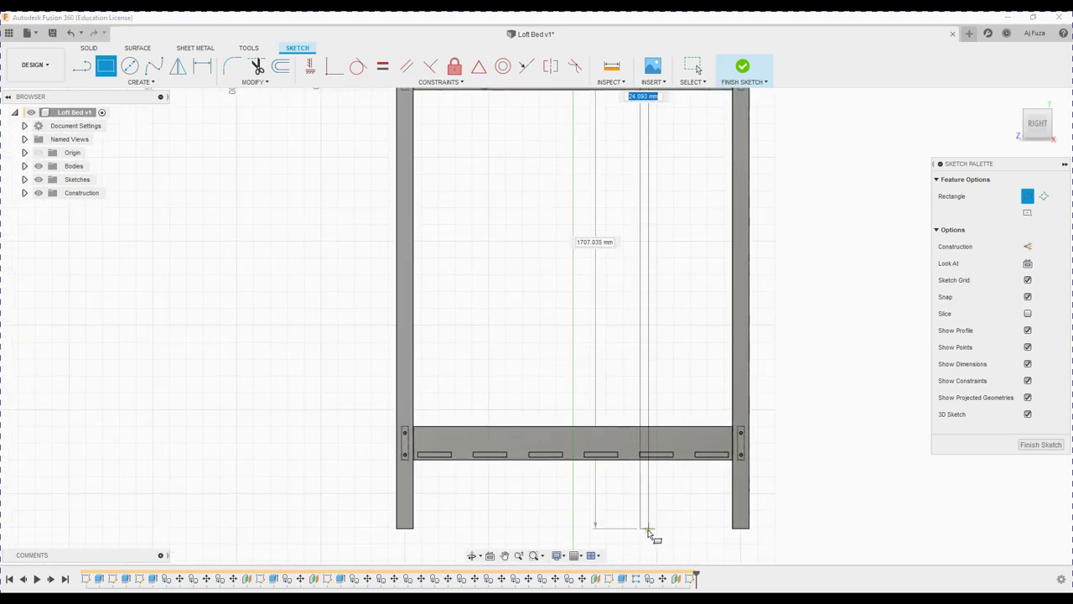
left_click(653, 530)
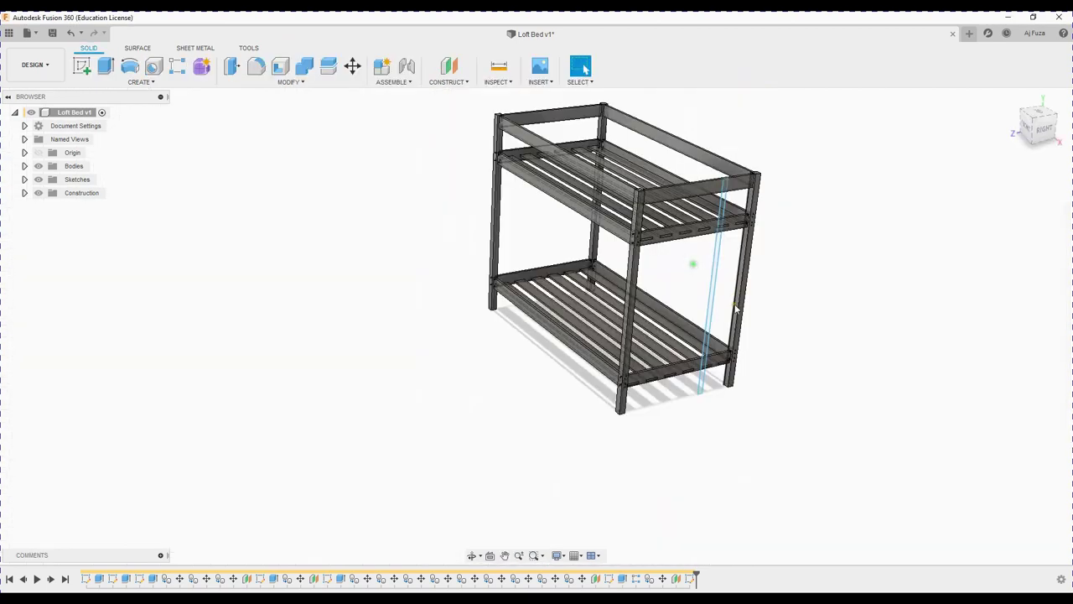
left_click(708, 283)
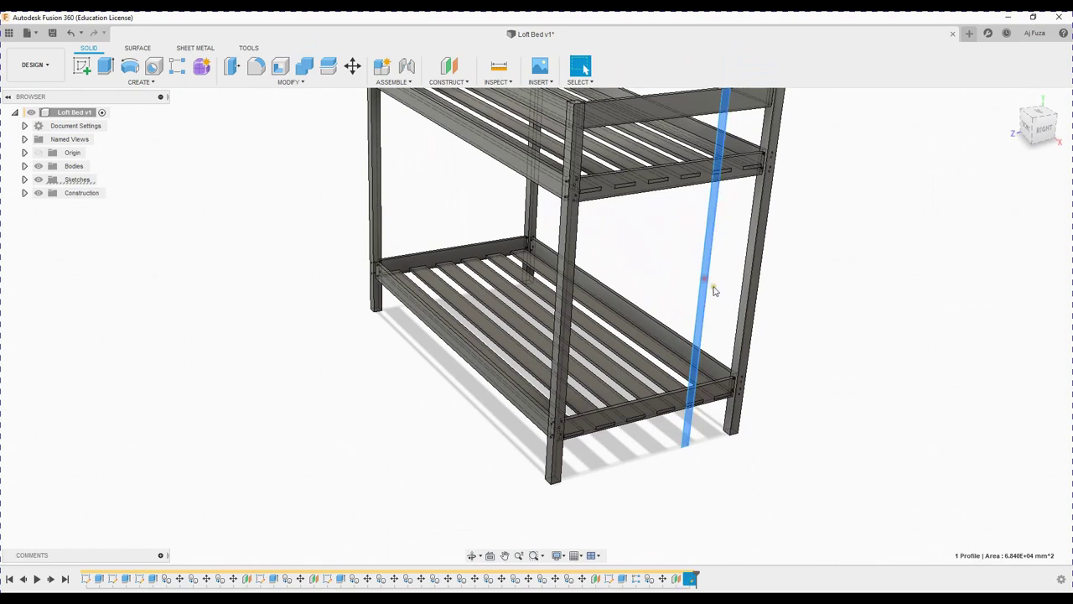
left_click(106, 67)
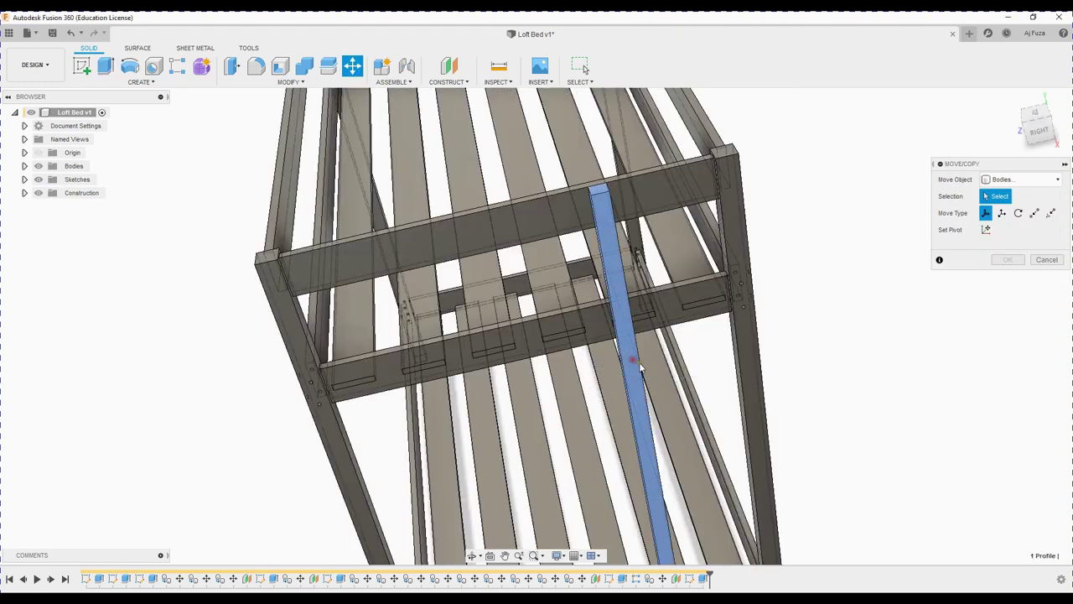
- Copy the ladder rail -250 mm along Y and show the new rail on its own
left_click(638, 366)
left_click(985, 347)
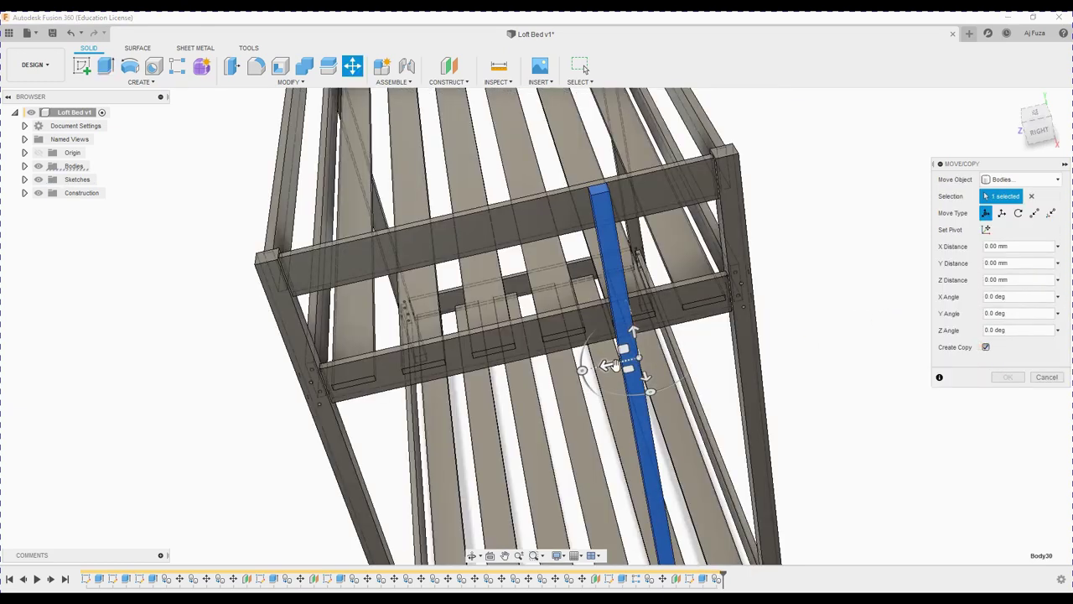
left_click_drag(607, 364, 710, 351)
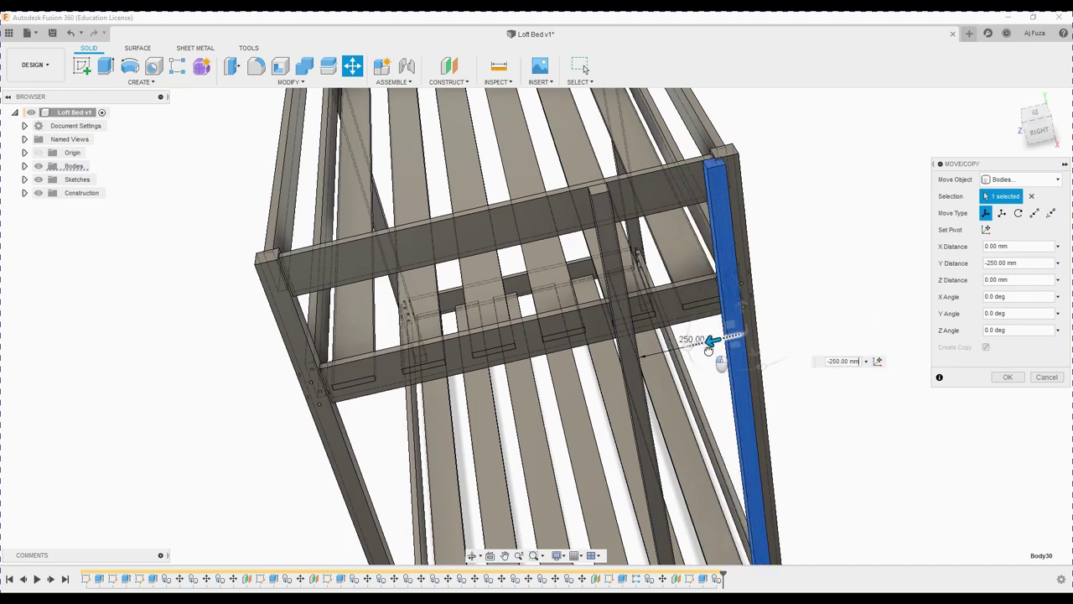
scroll(710, 349, "up", 1)
scroll(713, 350, "up", 2)
scroll(725, 353, "up", 1)
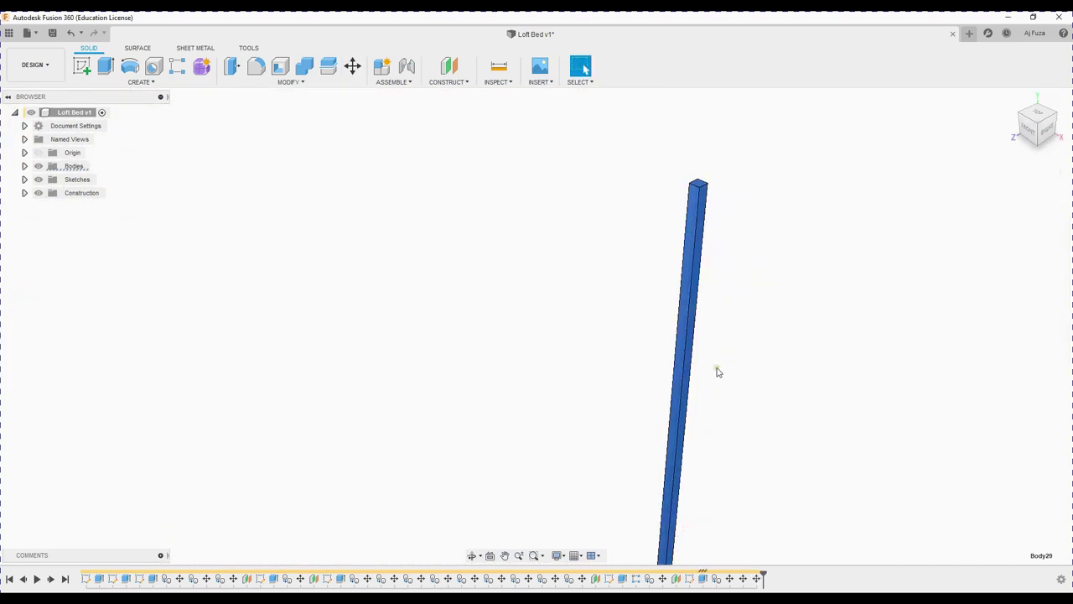
- Sketch a 30 mm circle on the back face of the ladder rail near its lower end
mouse_move(1039, 125)
left_click(1047, 134)
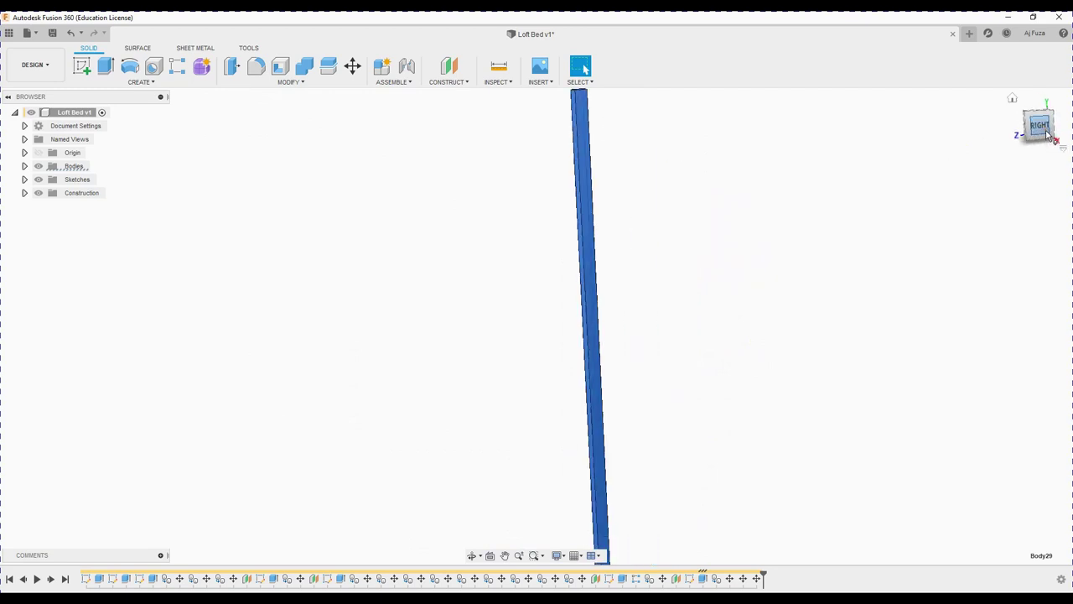
left_click(1059, 126)
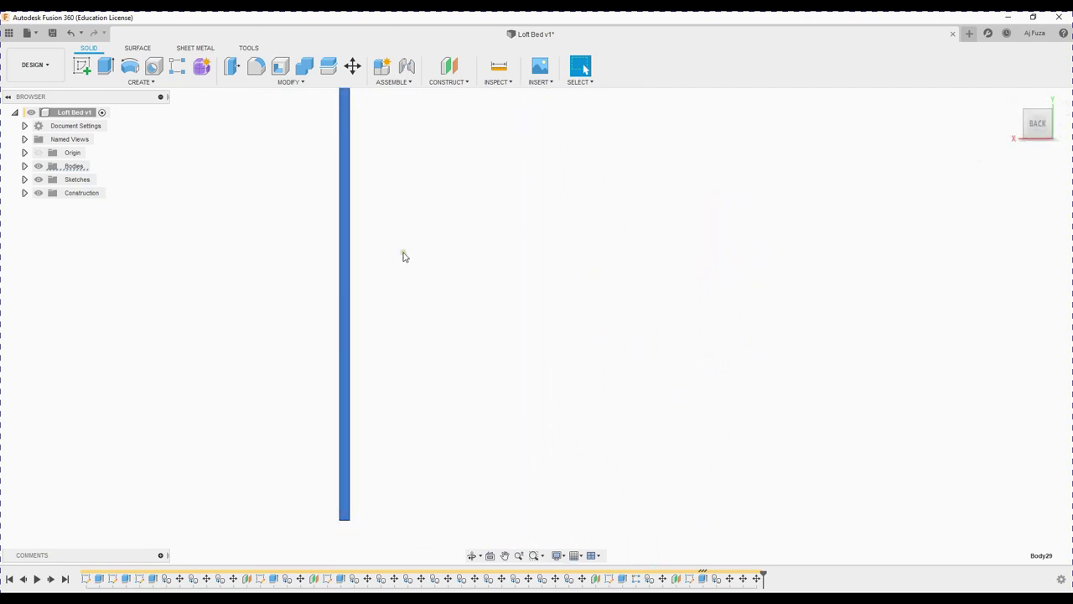
left_click(449, 67)
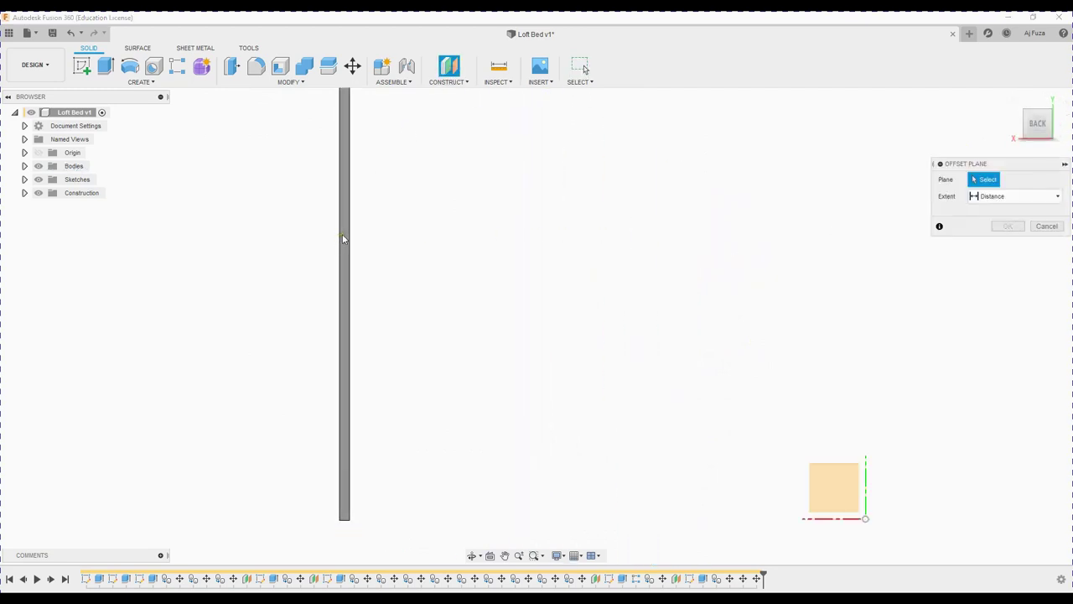
left_click(344, 239)
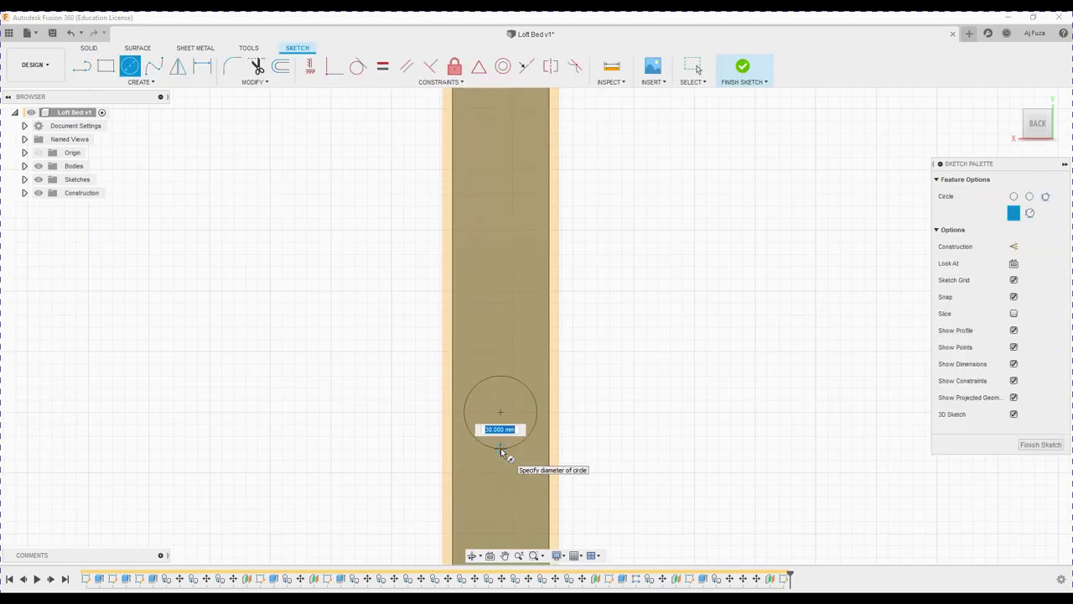
left_click(501, 448)
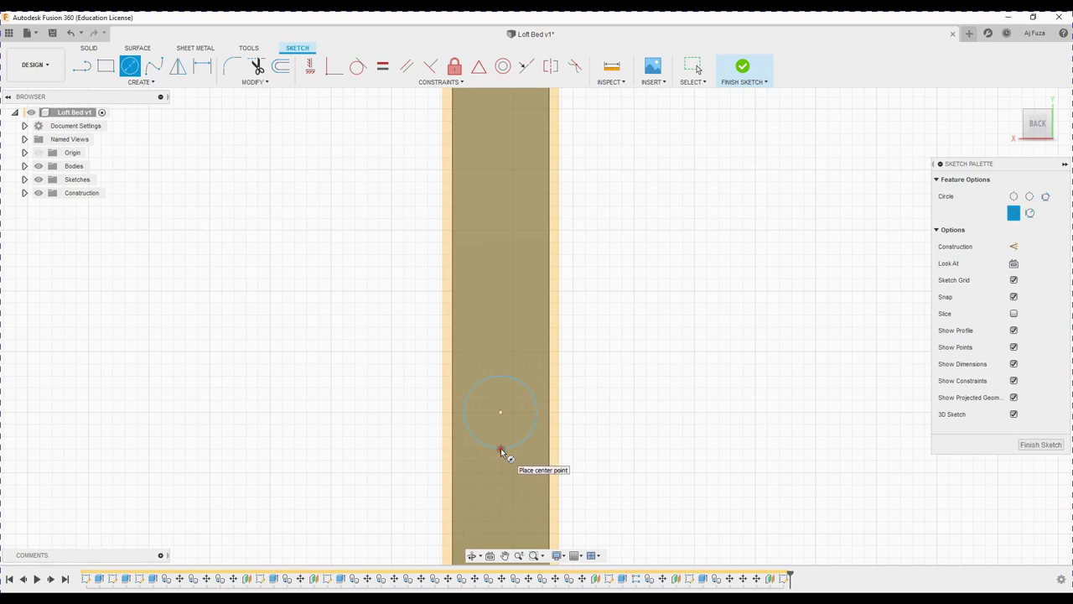
- Extrude the circle 300 mm out from the rail to form the first rung
key("e")
left_click(578, 387)
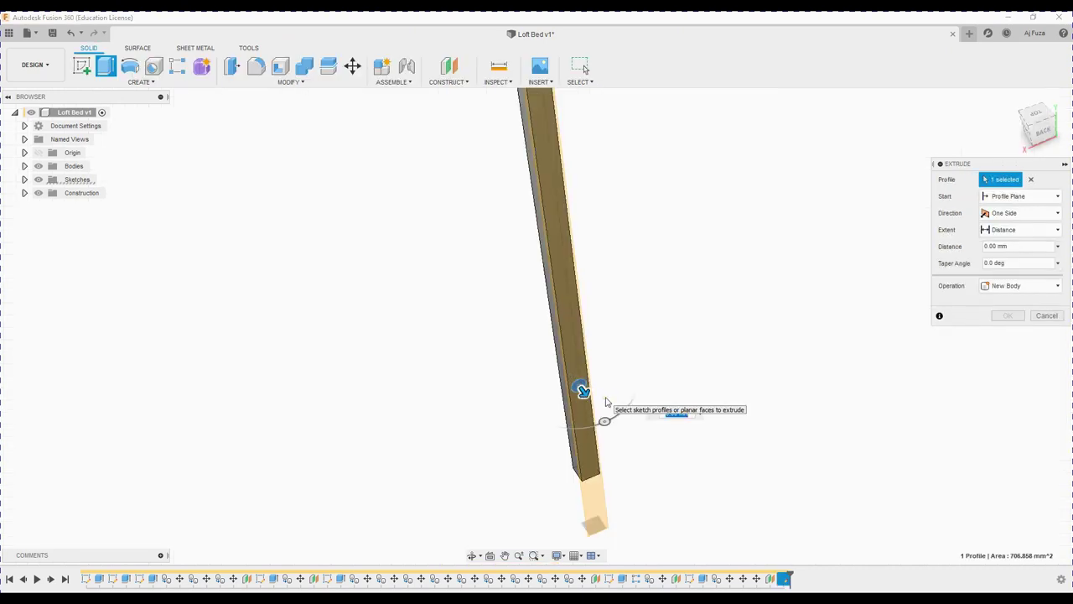
left_click_drag(583, 391, 661, 496)
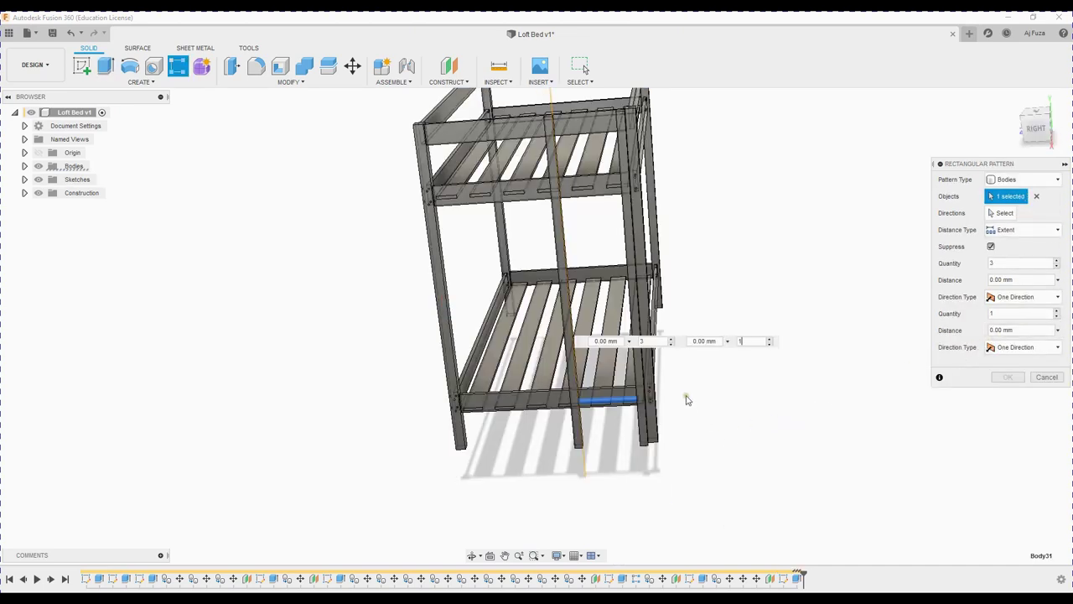
- Pattern the rung along the vertical post edge into 6 copies over -1200 mm
middle_click_drag(686, 400, 701, 380, "shift")
left_click(1016, 215)
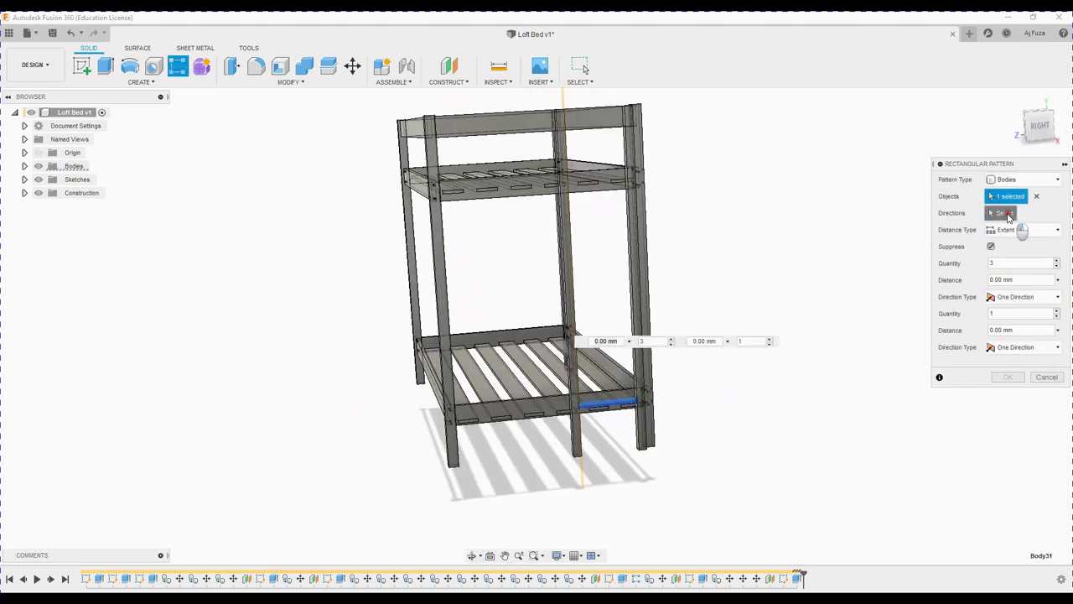
left_click(576, 327)
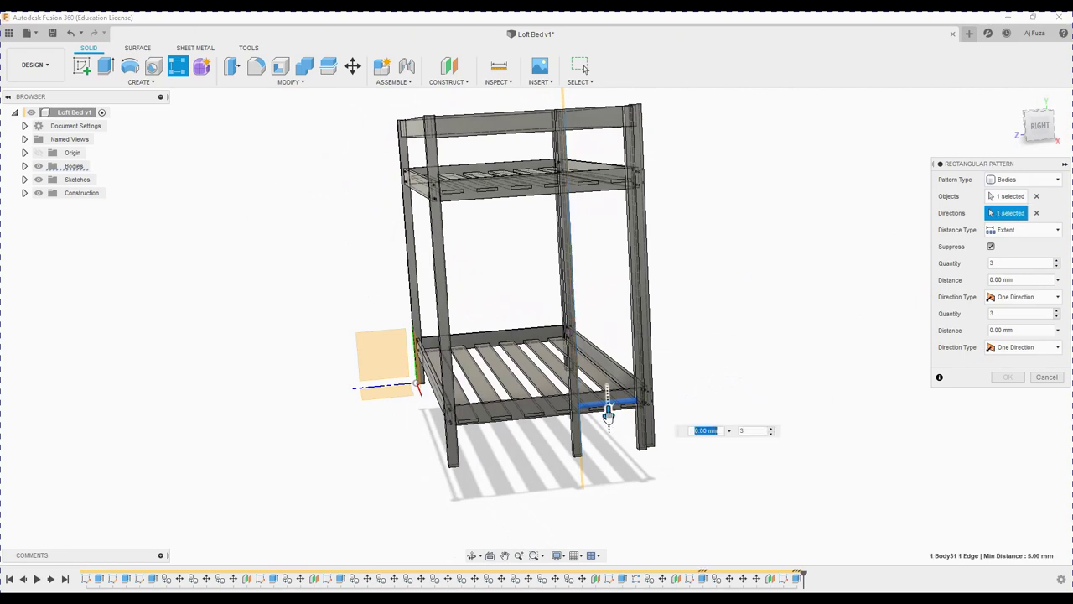
left_click_drag(608, 415, 595, 156)
left_click(1058, 260)
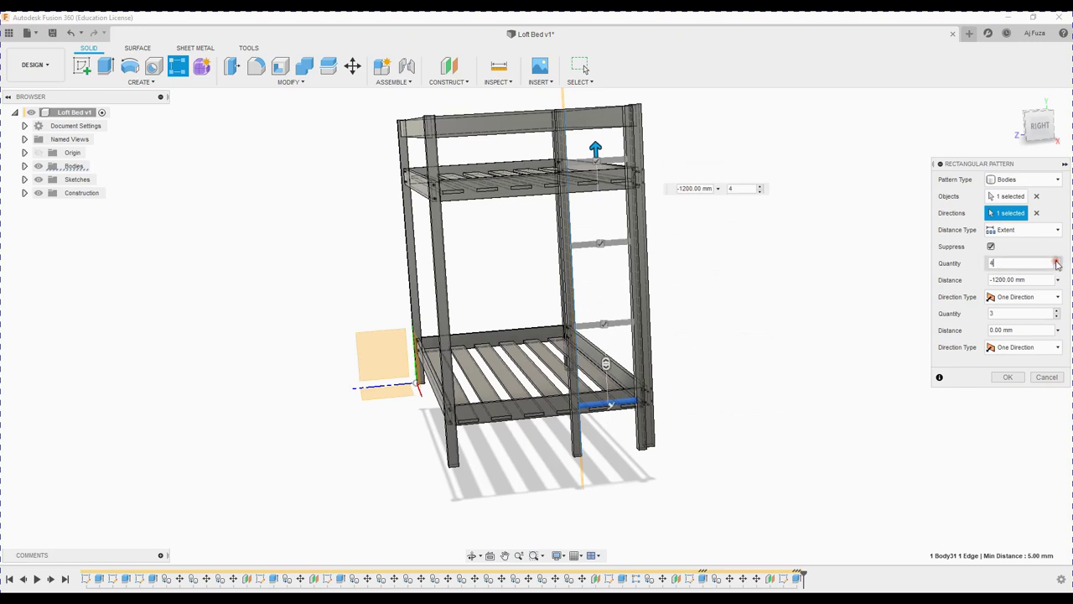
left_click(1057, 261)
left_click(1057, 261)
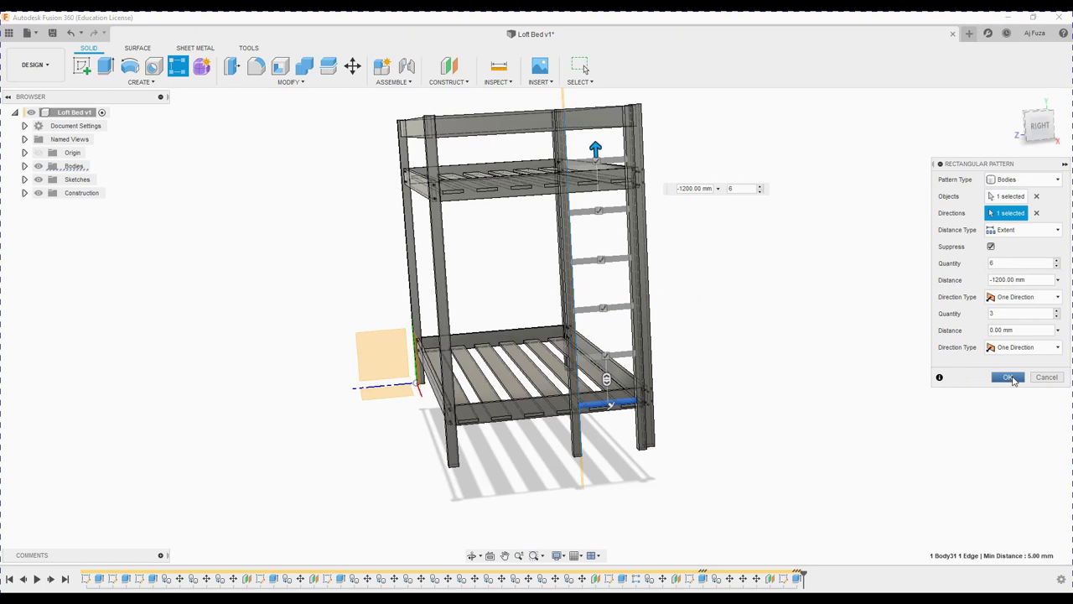
left_click(1010, 378)
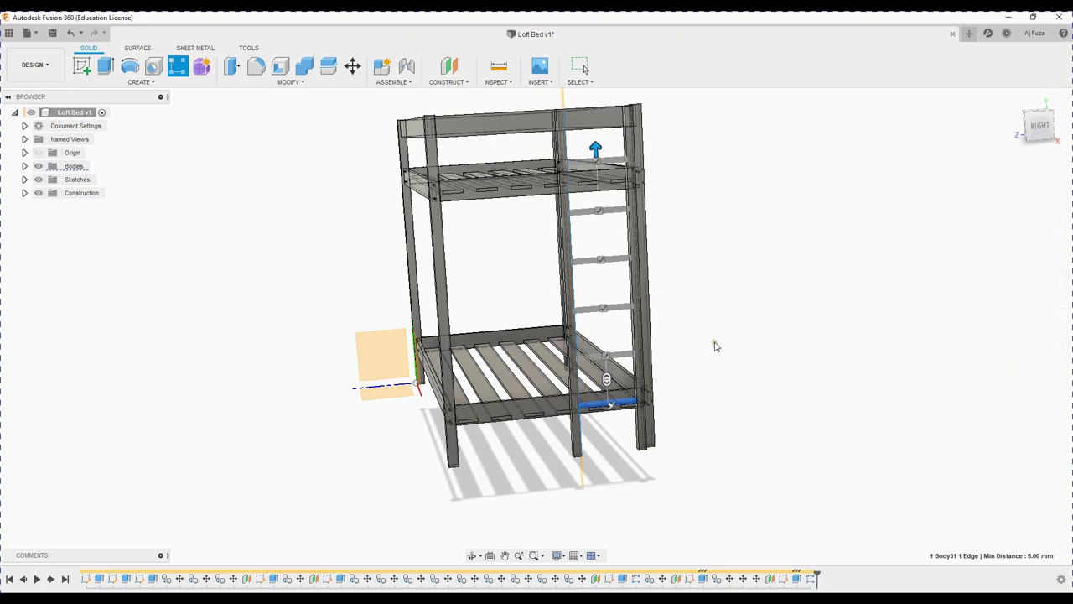
middle_click_drag(683, 351, 754, 348, "shift")
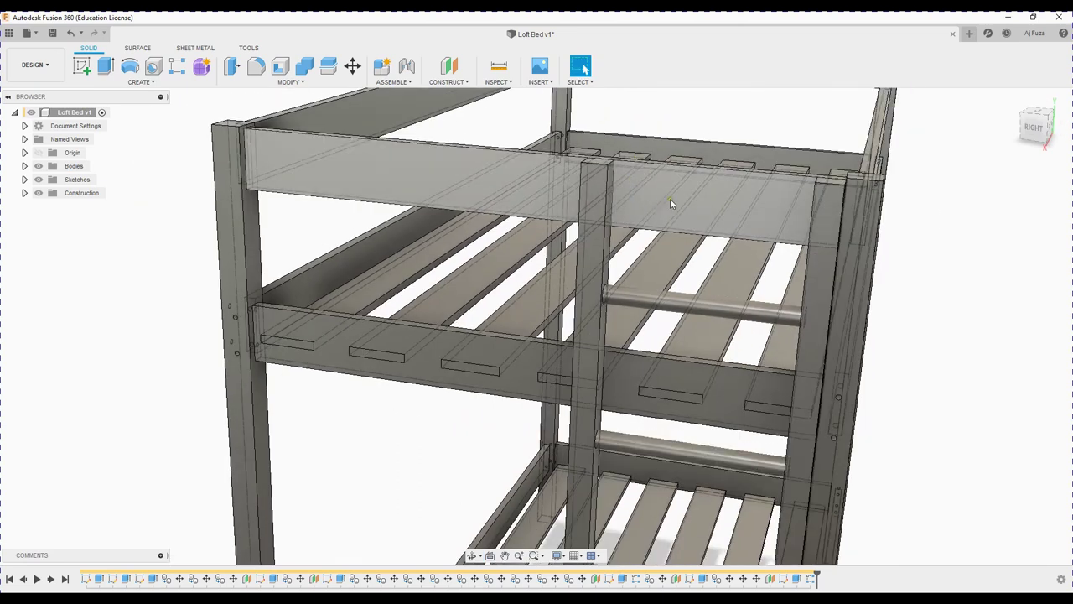
left_click(715, 195)
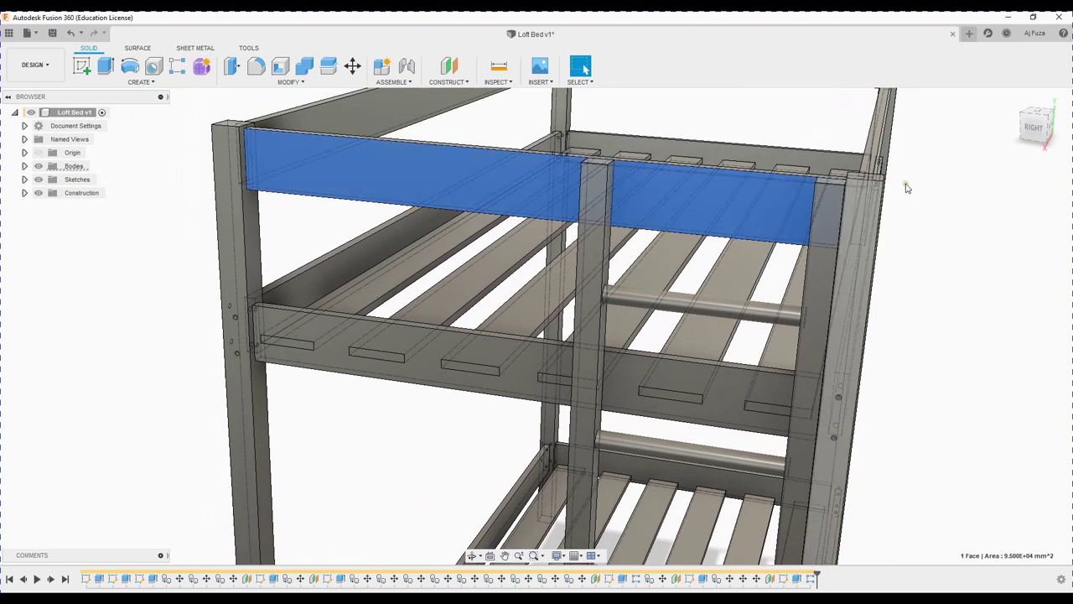
left_click(976, 198)
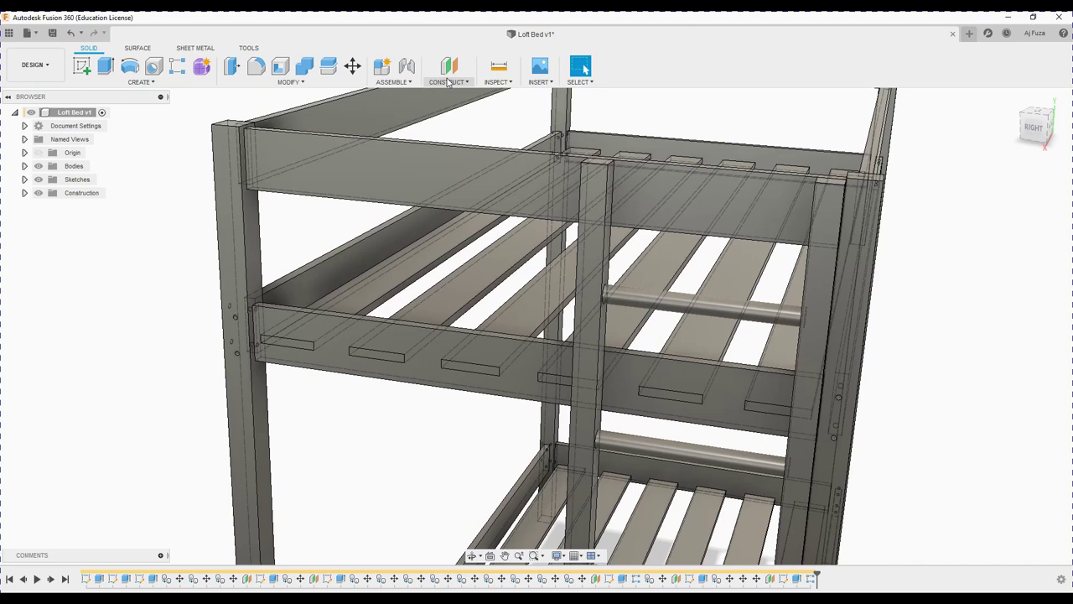
left_click(675, 191)
left_click(935, 218)
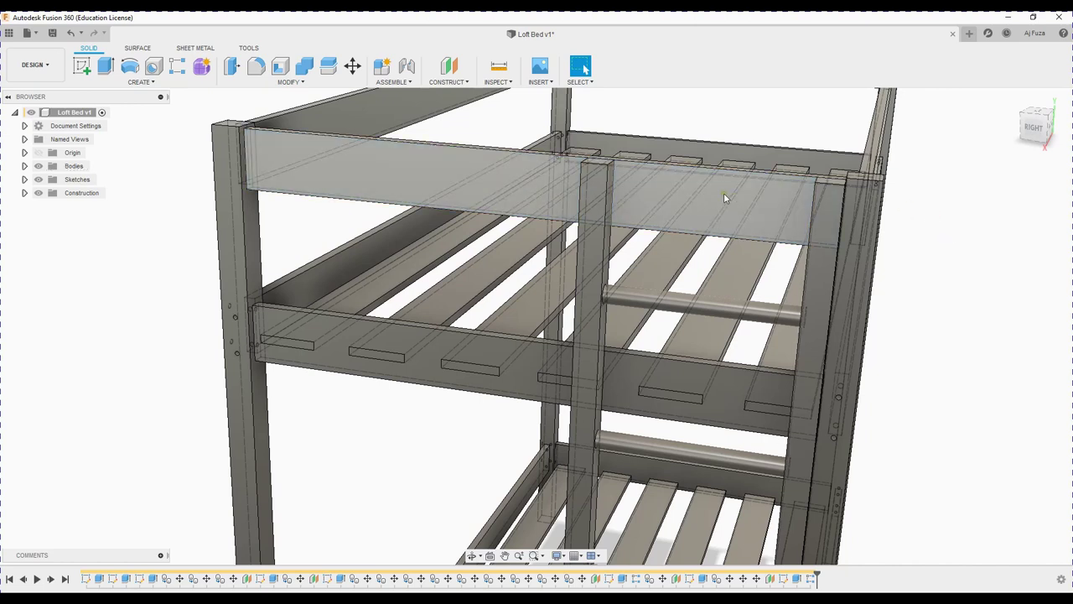
left_click(450, 82)
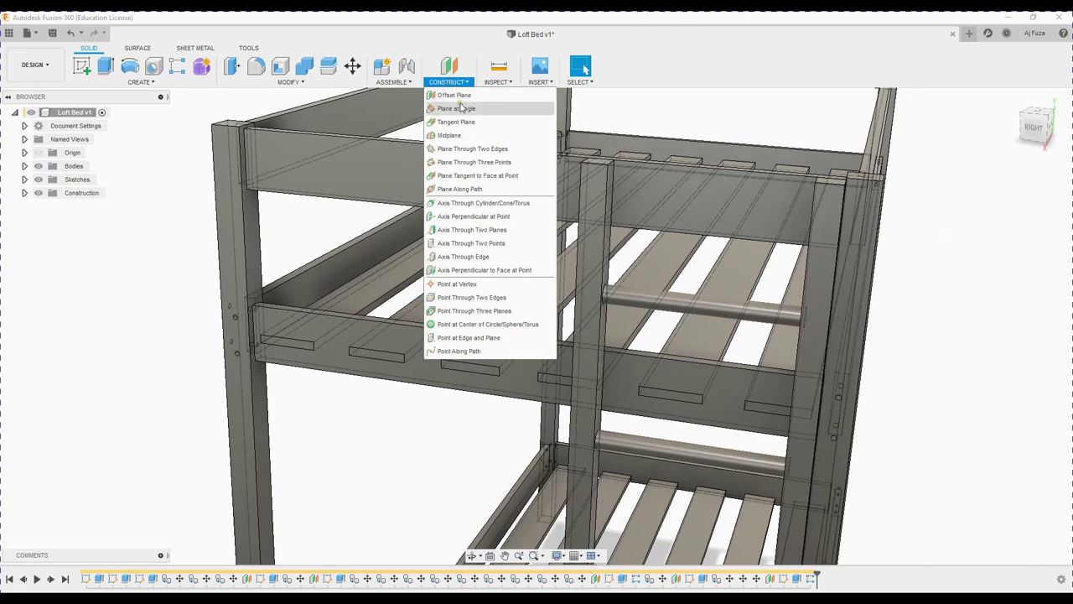
left_click(457, 96)
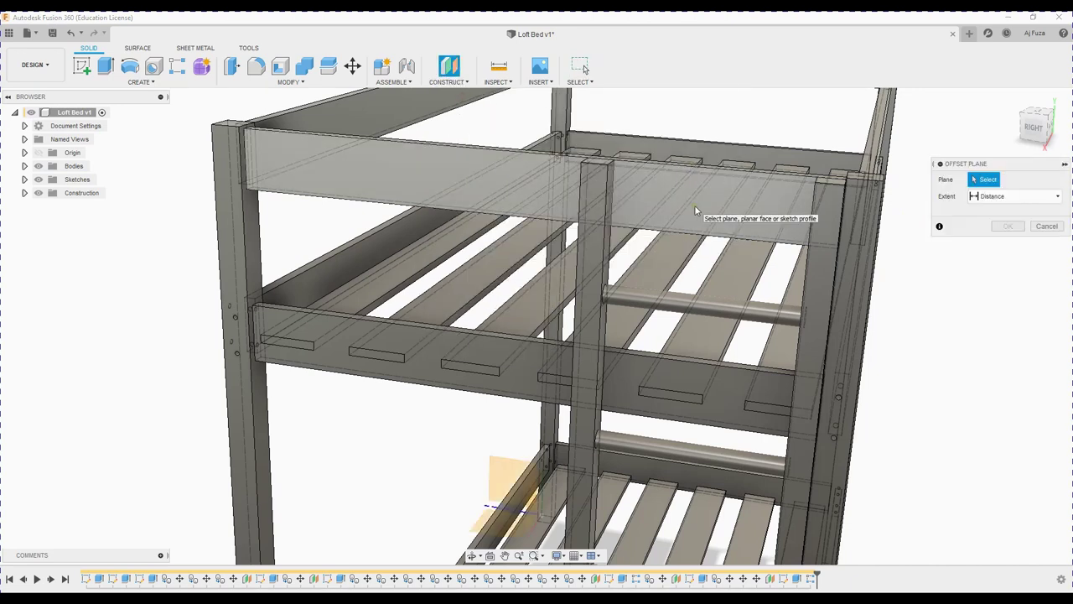
left_click(1047, 227)
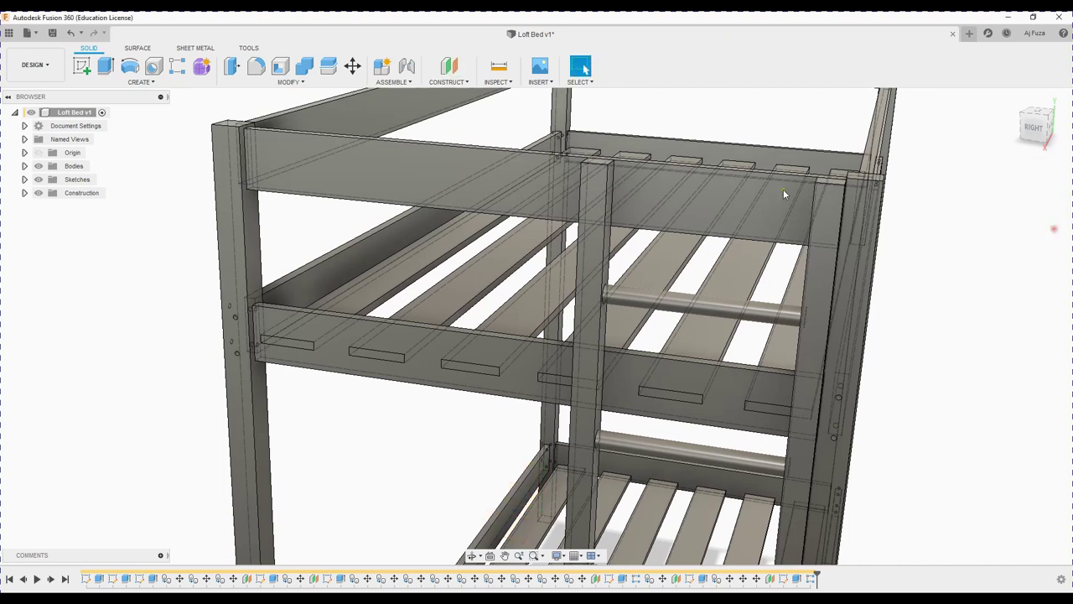
left_click(682, 190)
- Sketch a 295.789 mm-wide rectangle on the top rail face between the two posts
right_click(684, 220)
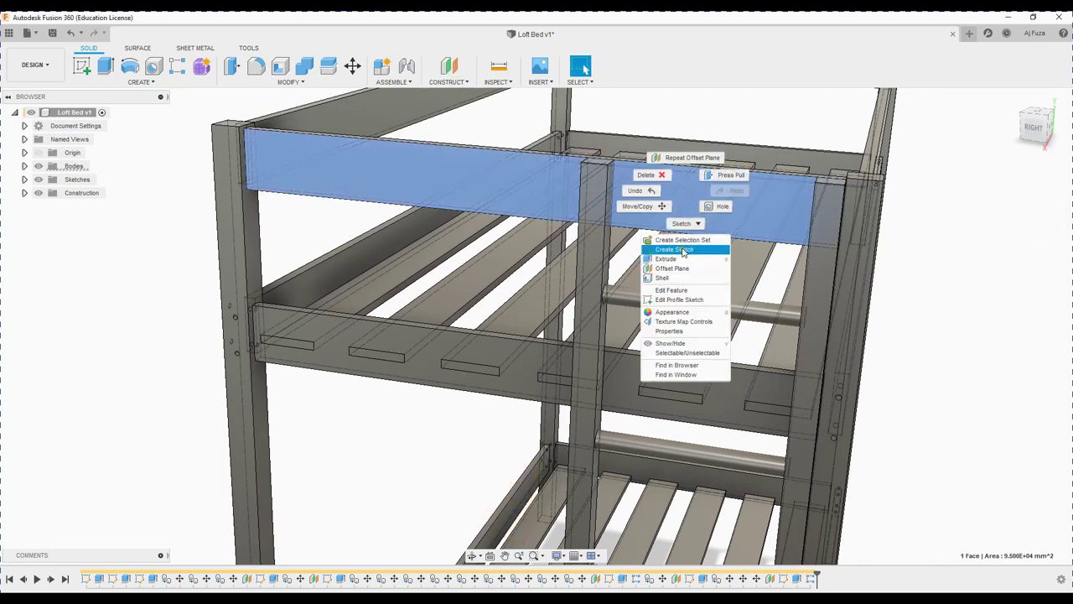
left_click(675, 250)
scroll(492, 336, "up", 3)
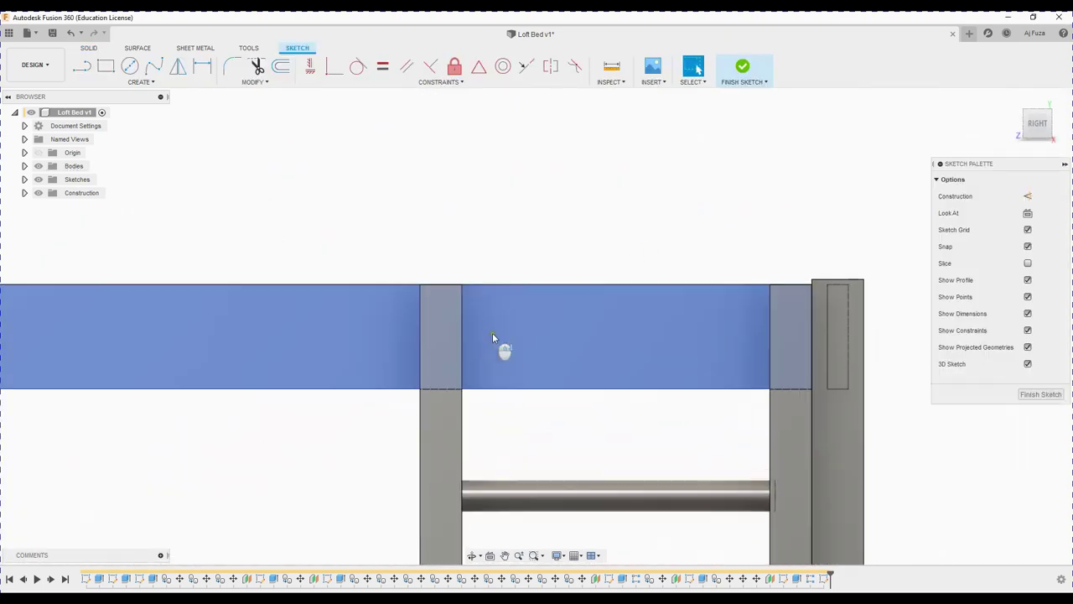
left_click(109, 72)
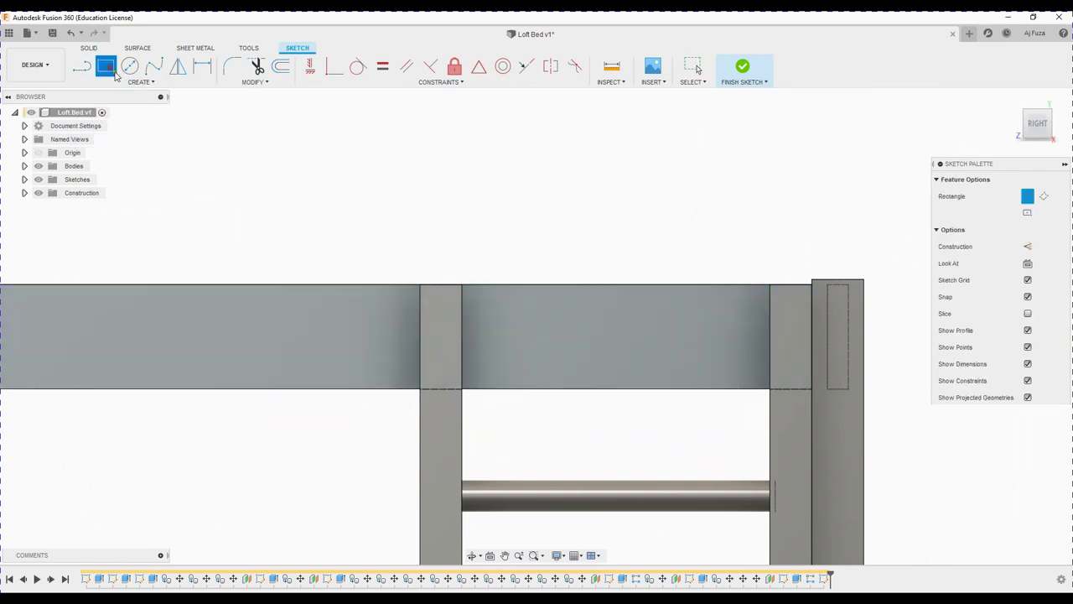
left_click(463, 285)
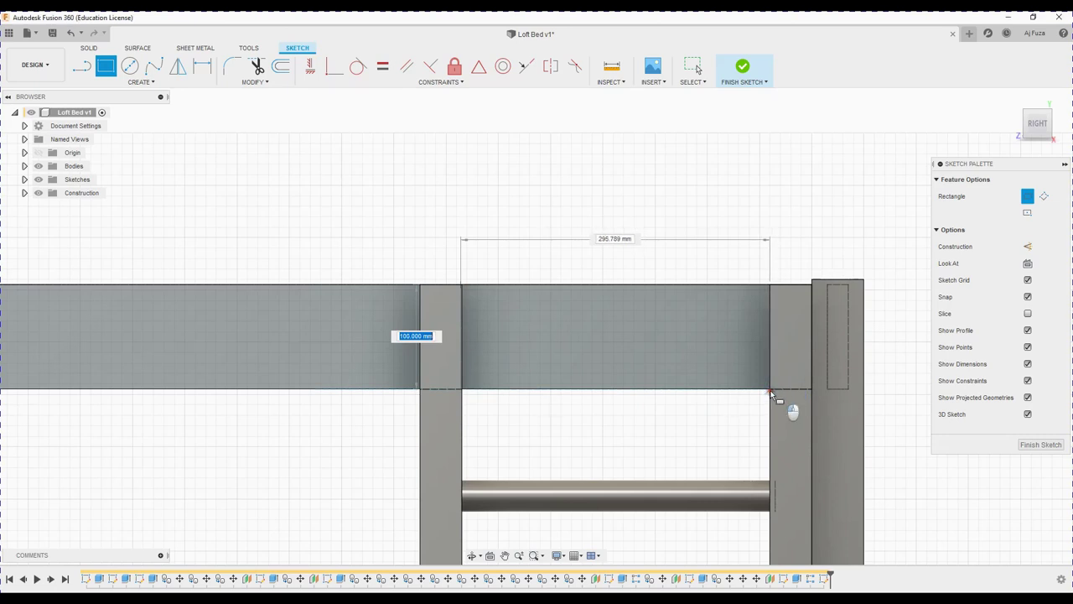
left_click(772, 391)
left_click(1040, 445)
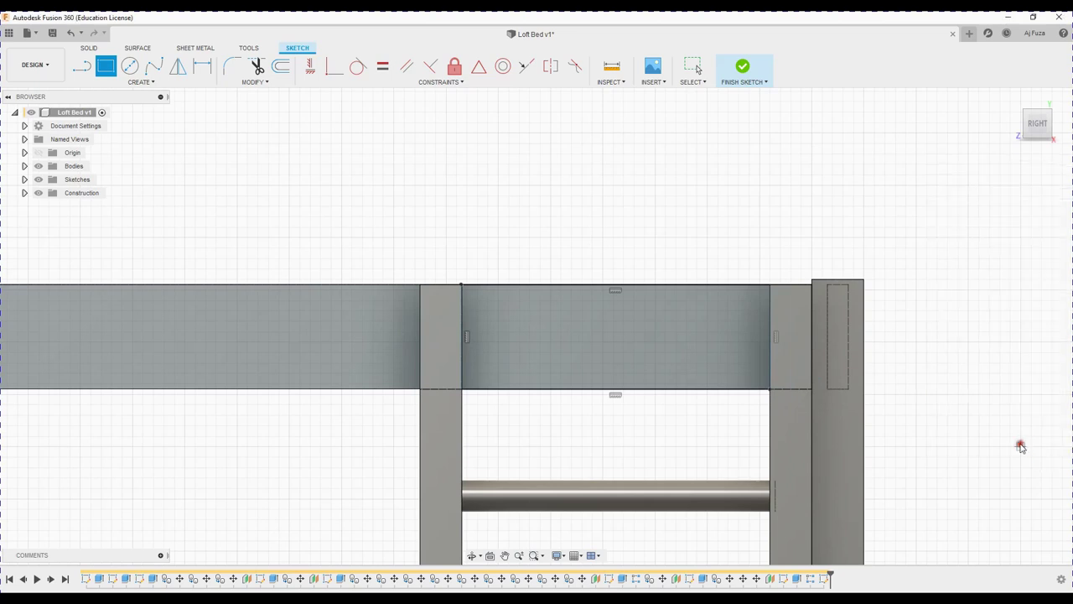
- Extrude the rail rectangle as a 30 mm deep cut
left_click(698, 204)
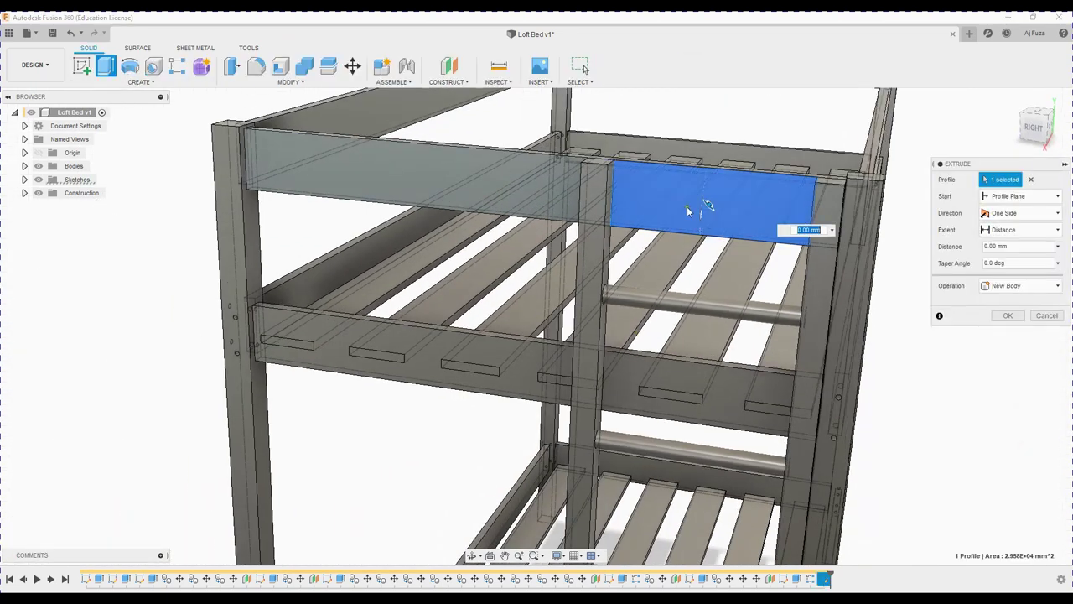
type("-80")
left_click_drag(719, 195, 714, 201)
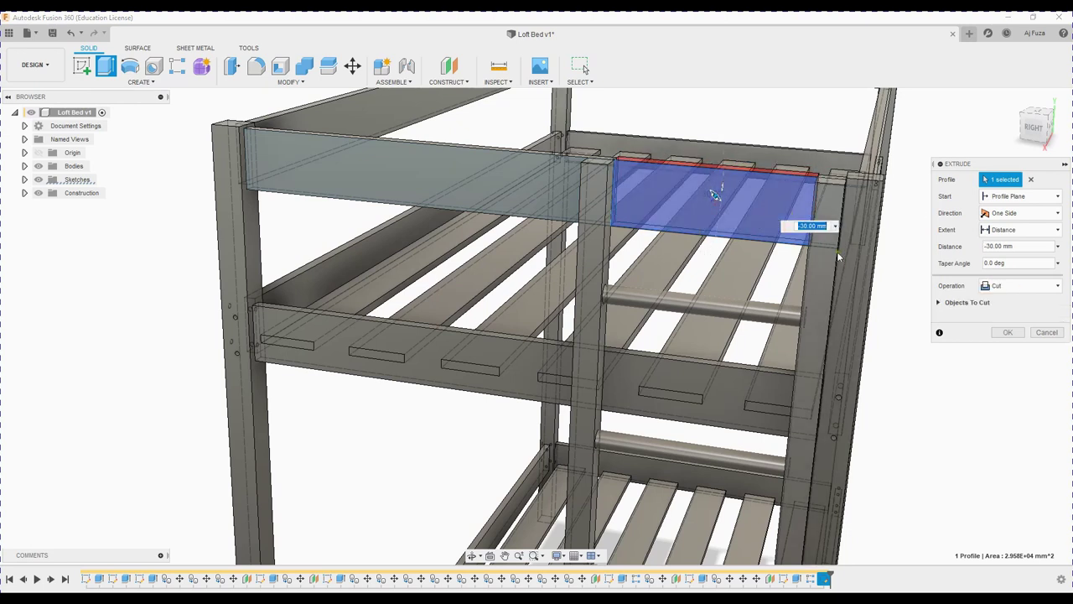
mouse_move(780, 219)
middle_mouse_down("shift")
mouse_move(832, 241)
mouse_move(802, 242)
middle_mouse_up("shift")
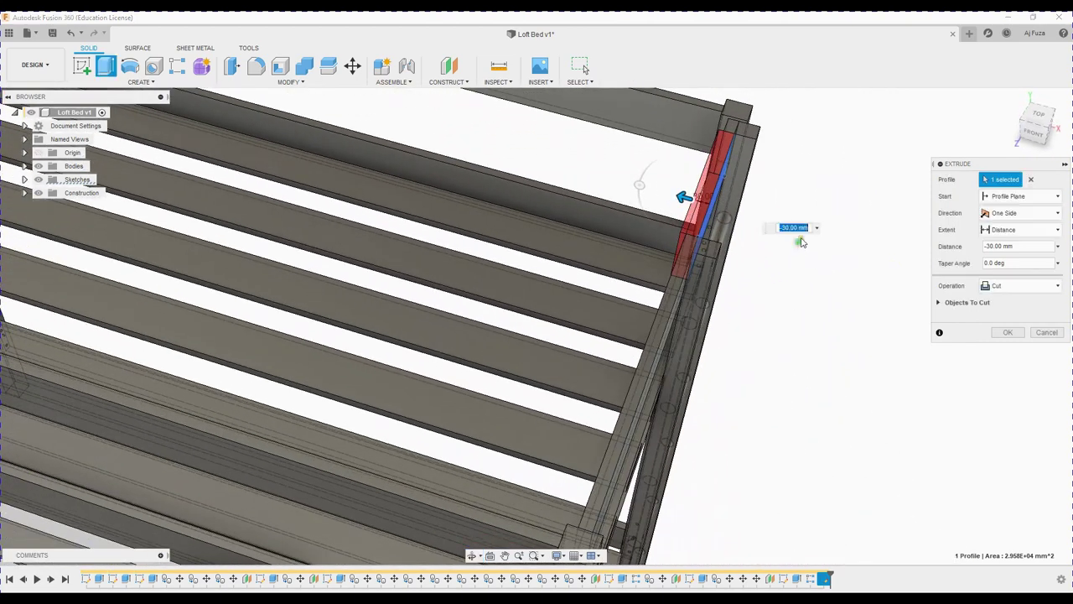
left_click(1007, 333)
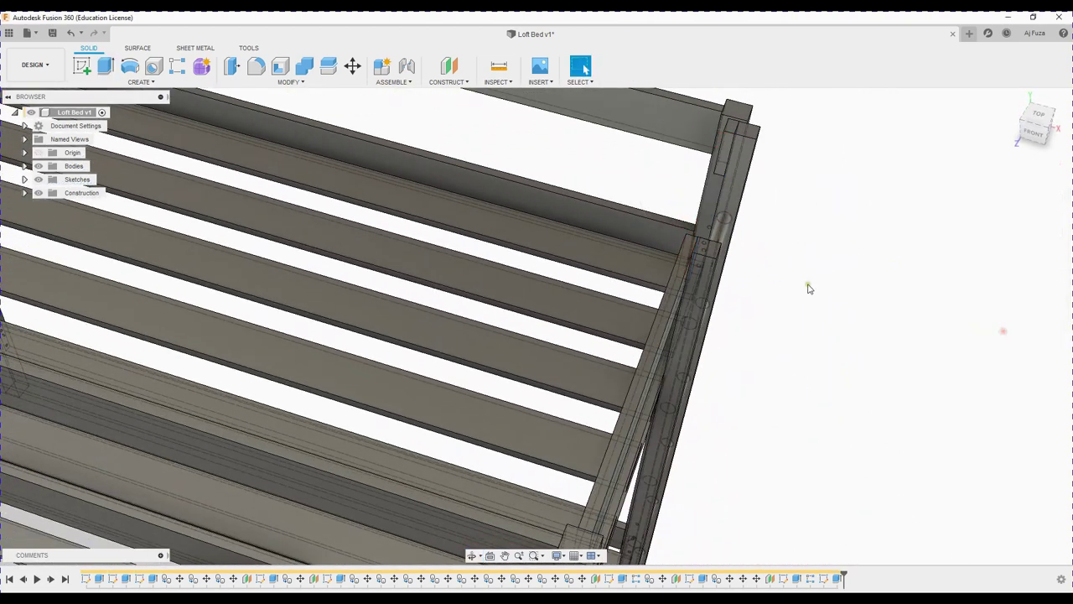
mouse_move(766, 270)
middle_mouse_down("shift")
mouse_move(693, 259)
mouse_move(756, 257)
mouse_move(626, 212)
mouse_move(700, 210)
mouse_move(550, 292)
mouse_move(546, 269)
mouse_move(557, 267)
mouse_move(533, 271)
mouse_move(612, 283)
mouse_move(634, 268)
mouse_move(651, 280)
mouse_move(609, 276)
mouse_move(696, 246)
middle_mouse_up("shift")
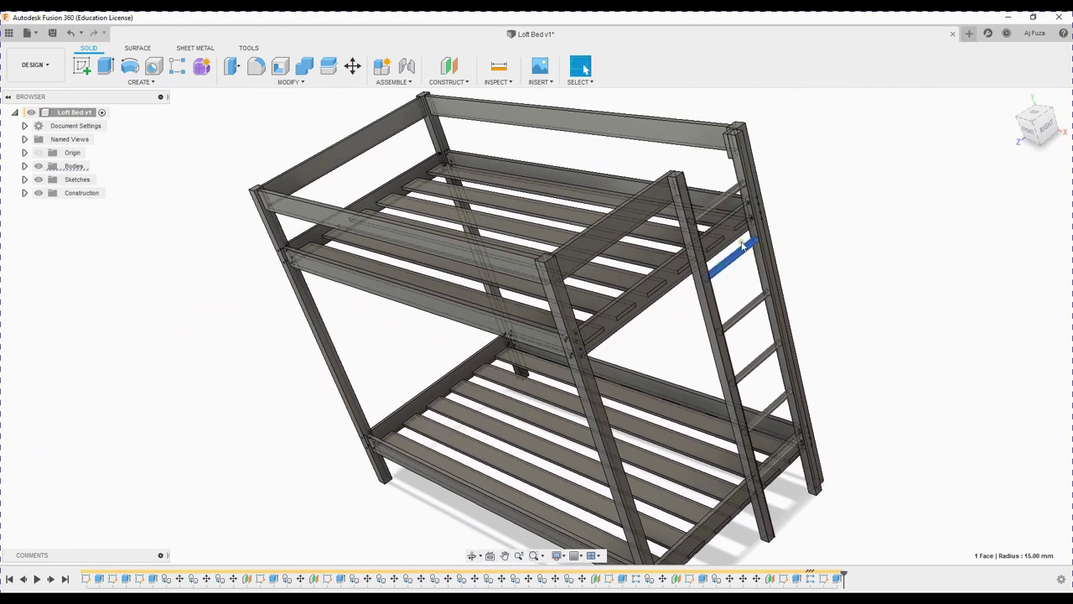
left_click(1011, 101)
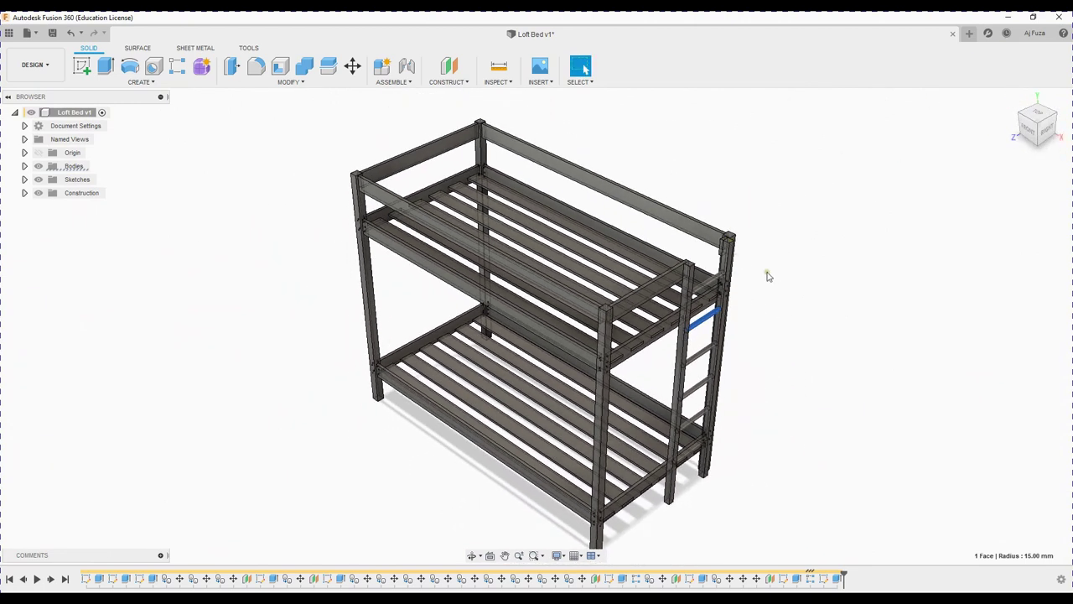
mouse_move(766, 271)
middle_mouse_down("shift")
mouse_move(760, 210)
mouse_move(757, 258)
mouse_move(741, 271)
mouse_move(712, 244)
mouse_move(733, 246)
middle_mouse_up("shift")
- Add a 10 mm circle below the first one on the post face, then finish the sketch
middle_click_drag(383, 283, 294, 294)
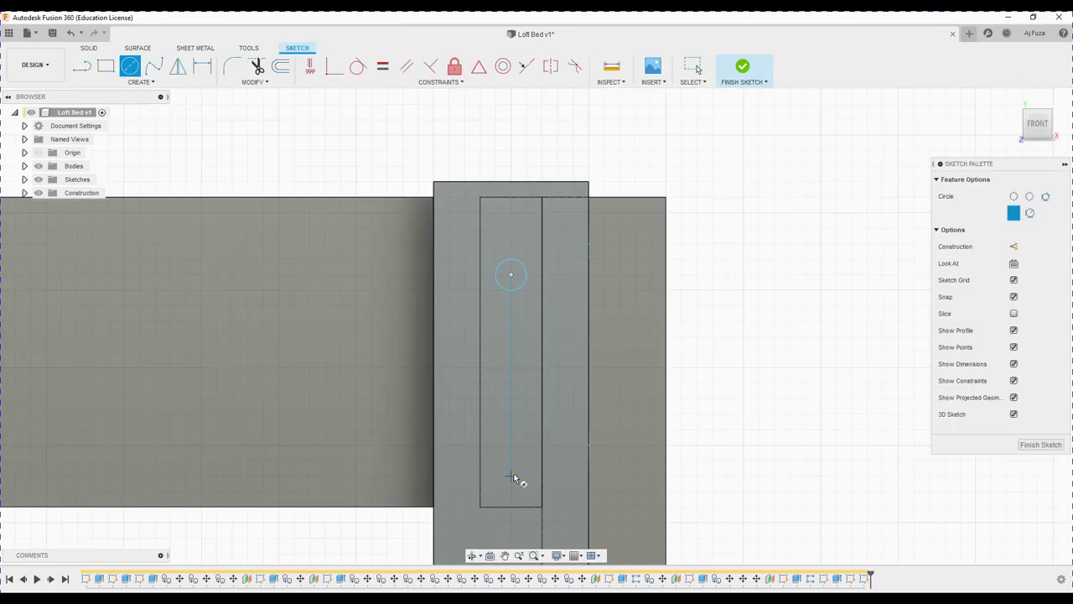
left_click(512, 477)
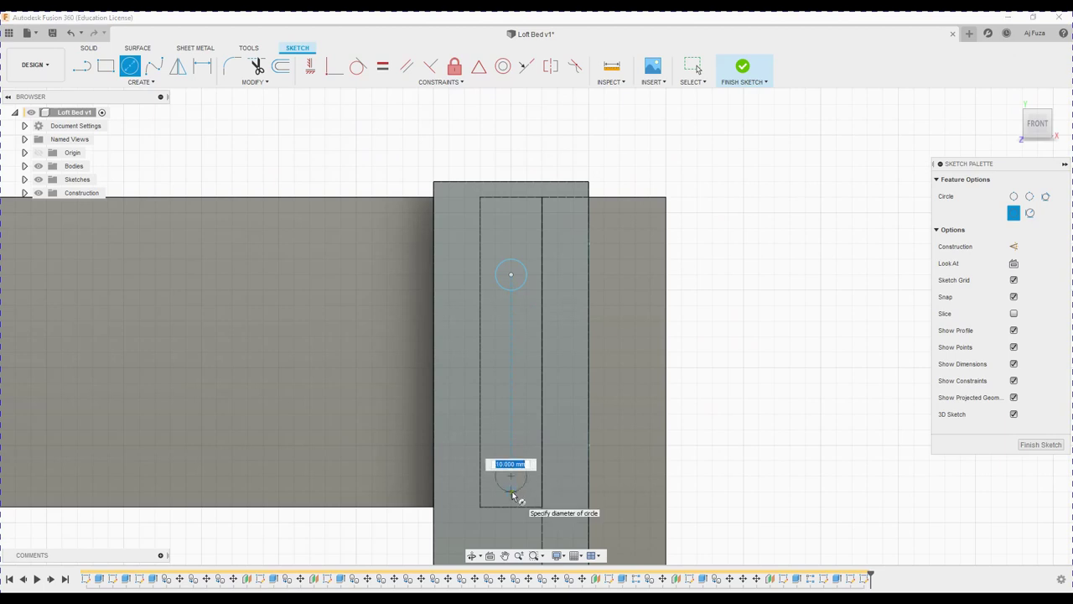
left_click(513, 496)
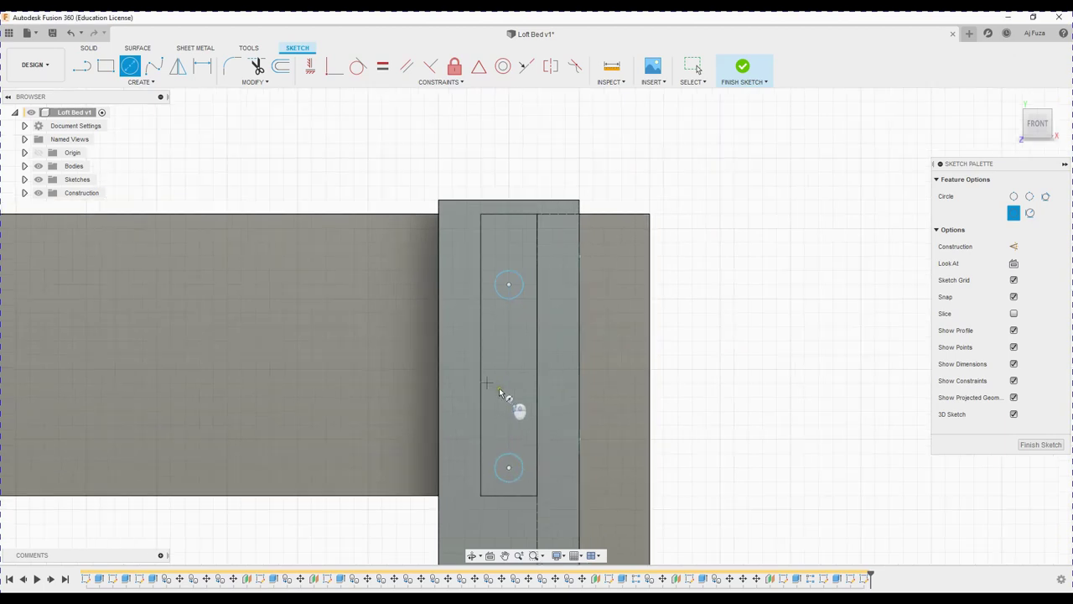
scroll(497, 386, "down", 3)
left_click(738, 69)
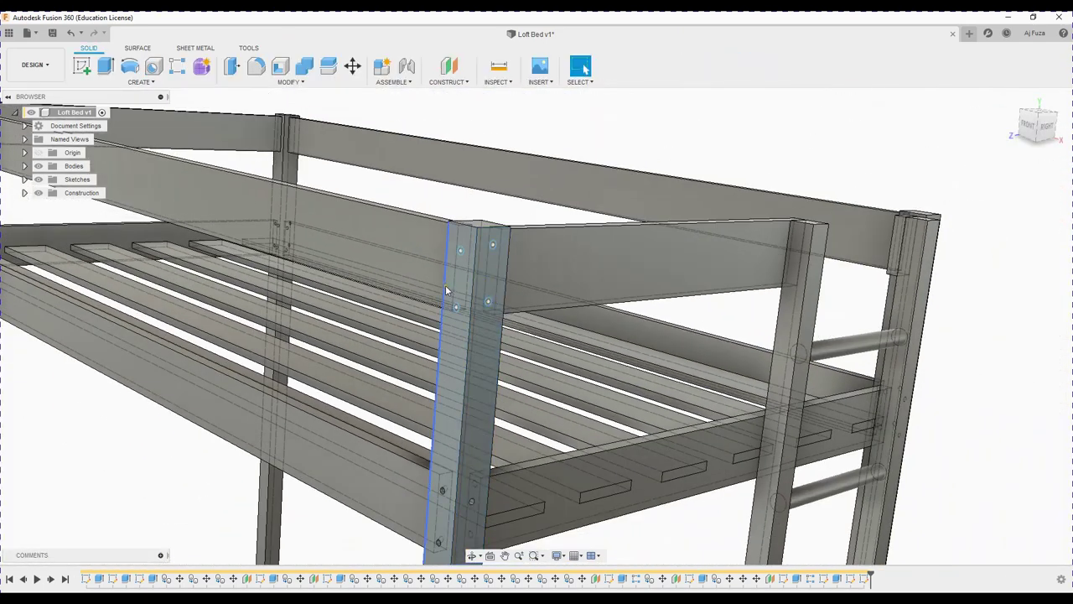
- Cut the two post circles 50 mm deep as bolt holes
scroll(446, 290, "down", 3)
middle_click_drag(440, 282, 488, 353)
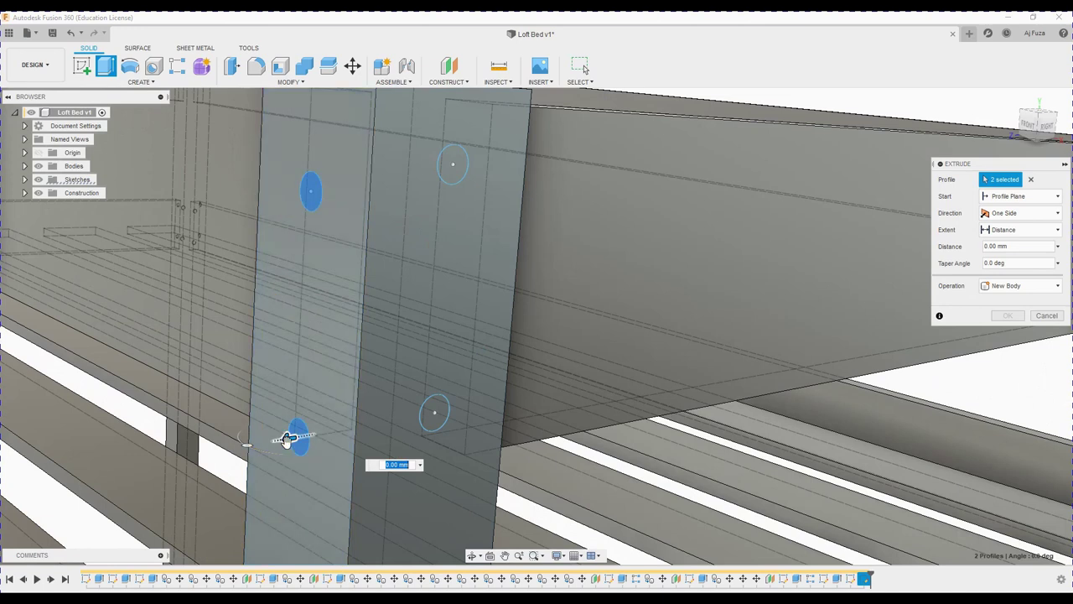
left_click_drag(288, 437, 476, 427)
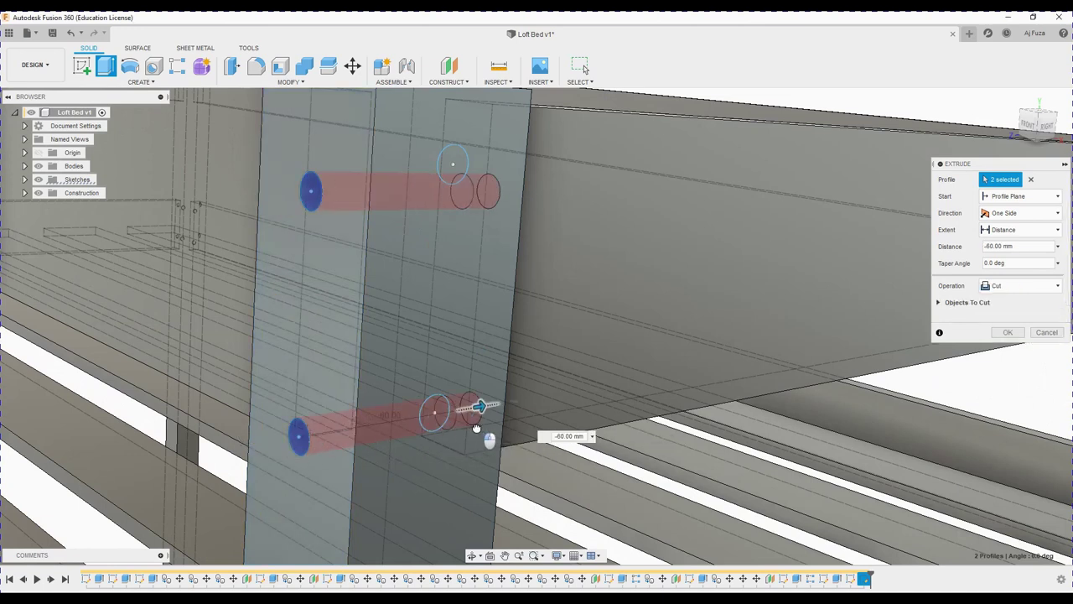
left_click_drag(455, 435, 501, 418)
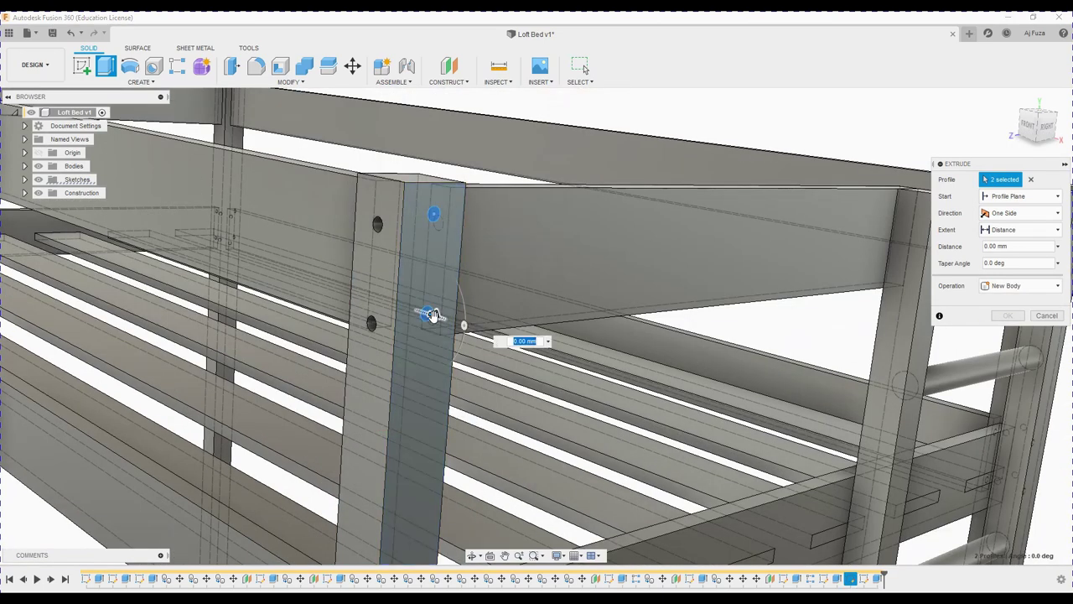
left_click_drag(431, 311, 375, 300)
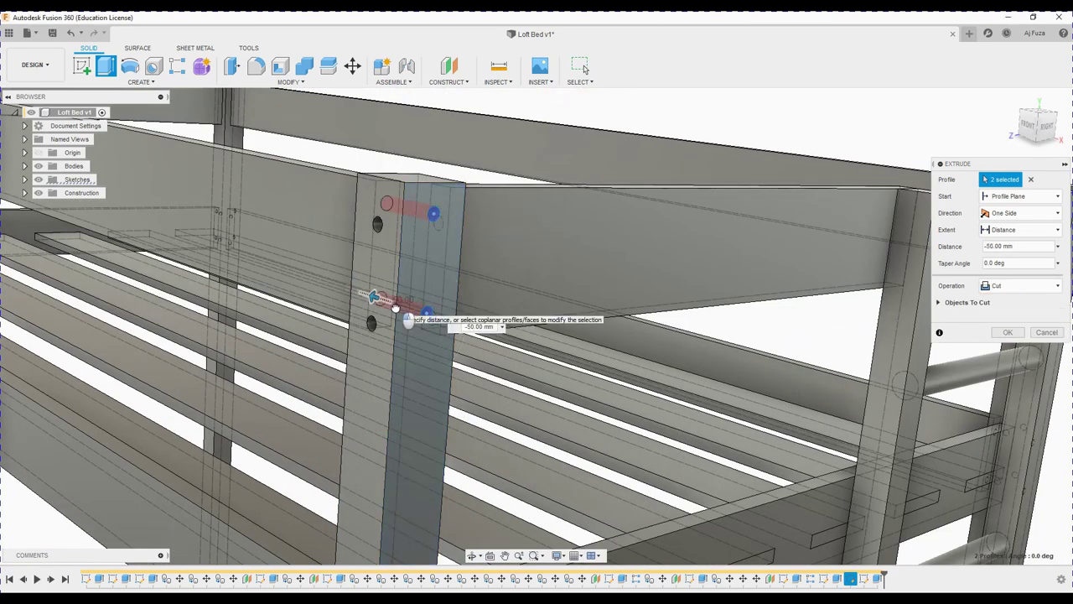
left_click(1018, 334)
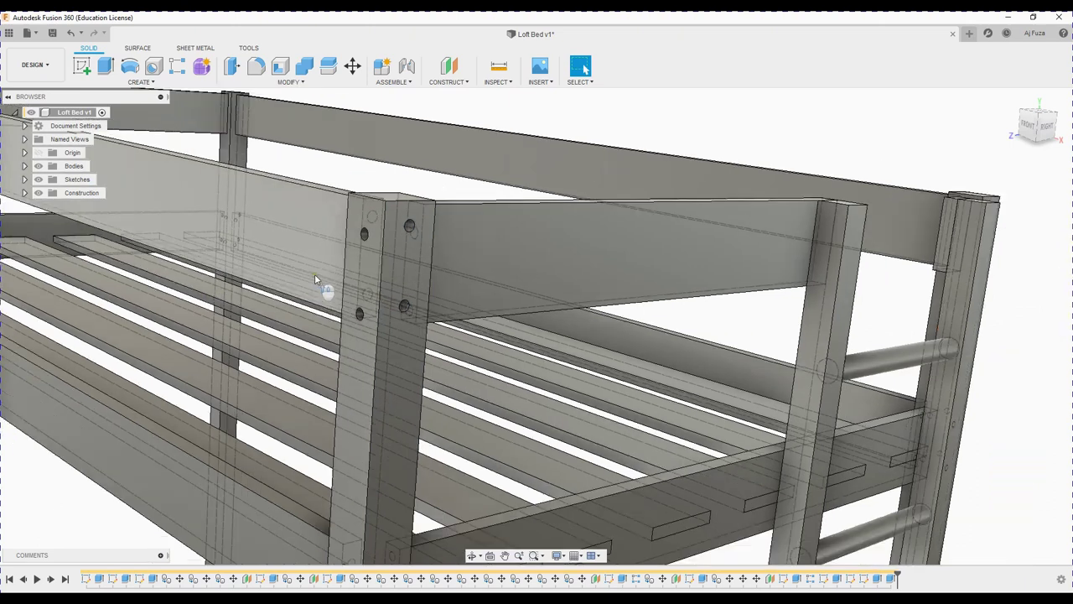
- Preview both circles on the next post as a 40 mm cut
middle_click_drag(314, 273, 448, 252, "shift")
scroll(444, 265, "down", 3)
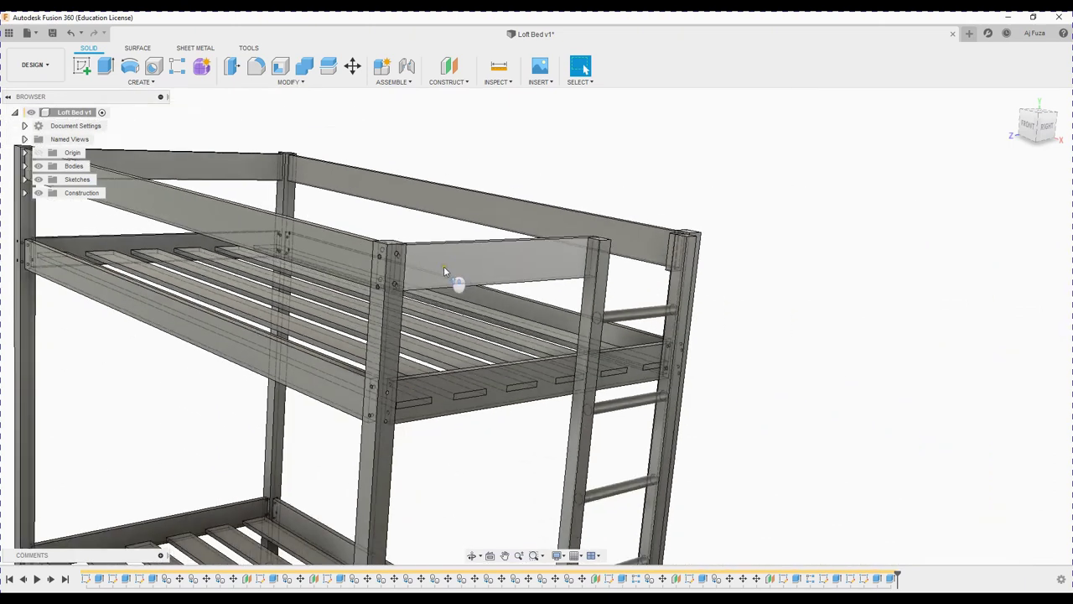
scroll(618, 269, "up", 5)
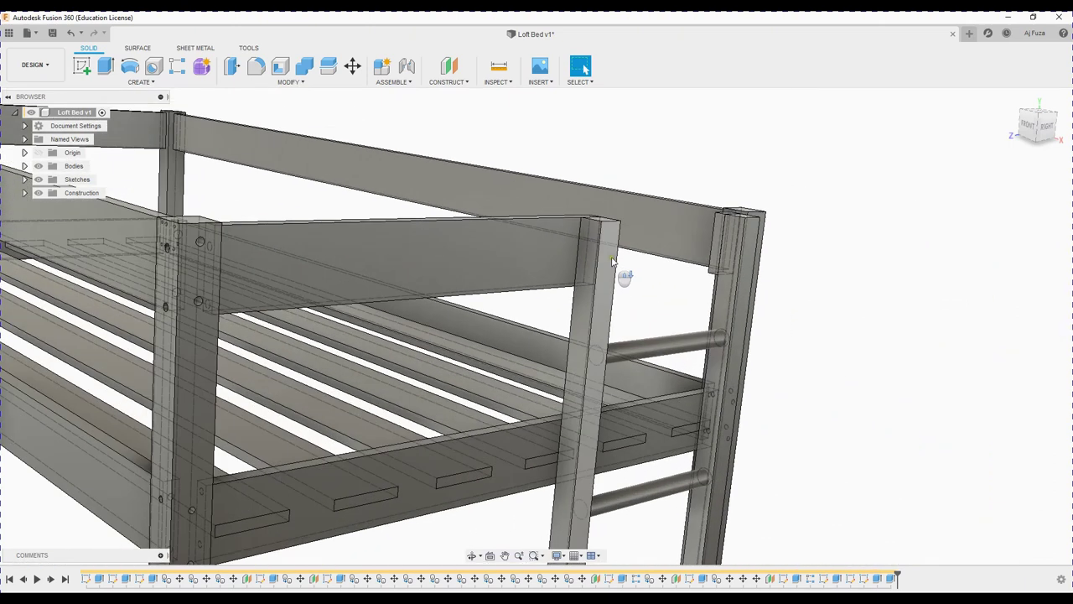
key("e")
left_click(492, 402)
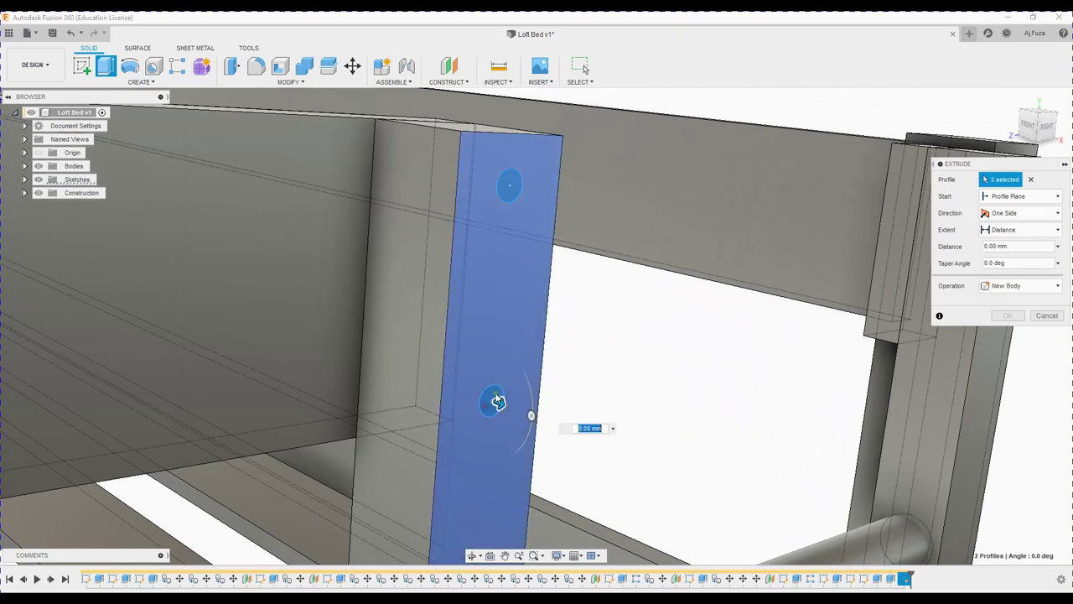
left_click_drag(498, 404, 461, 390)
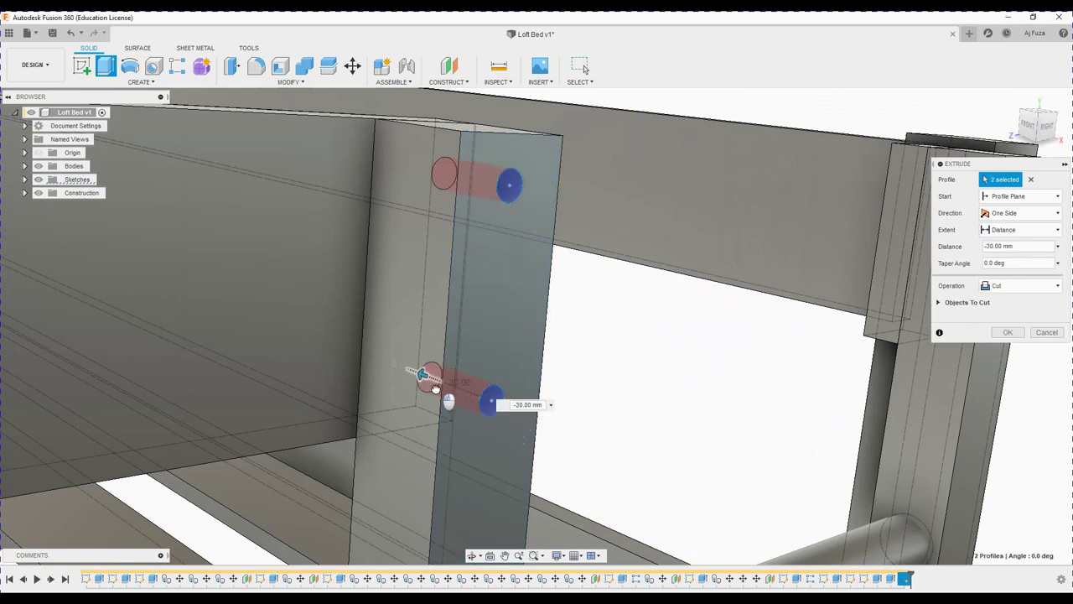
left_click_drag(448, 391, 421, 383)
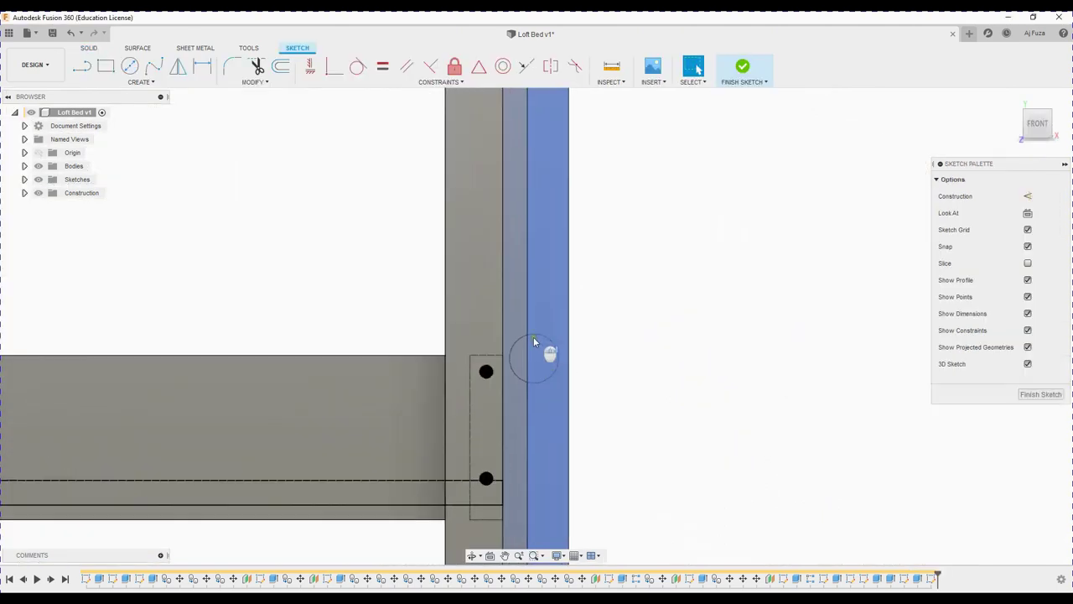
- Draw a circle on the ladder rail and cut it 70 mm deep
scroll(533, 338, "up", 3)
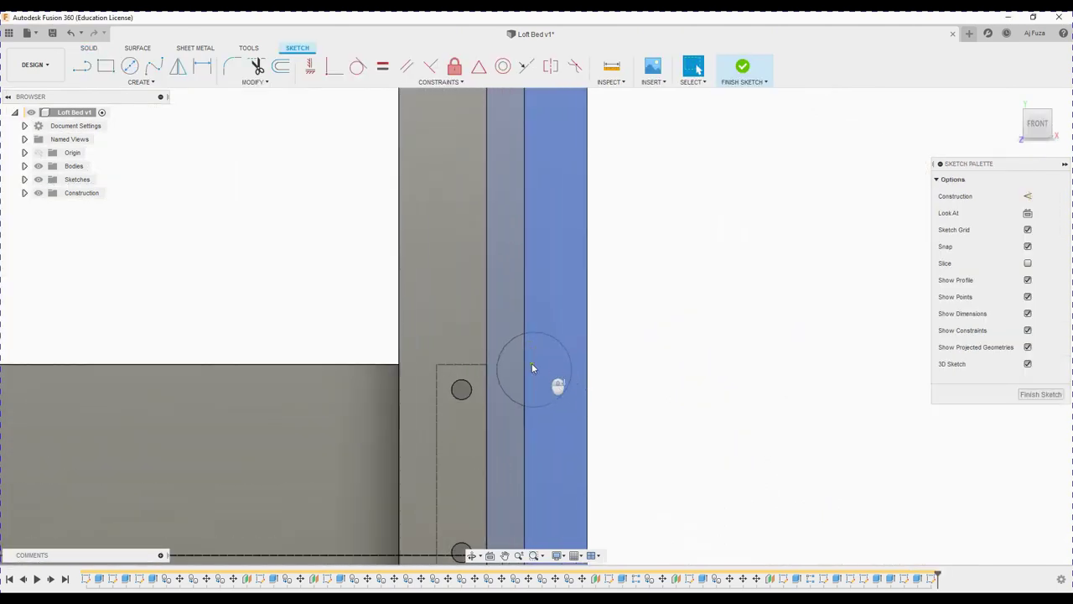
left_click(130, 67)
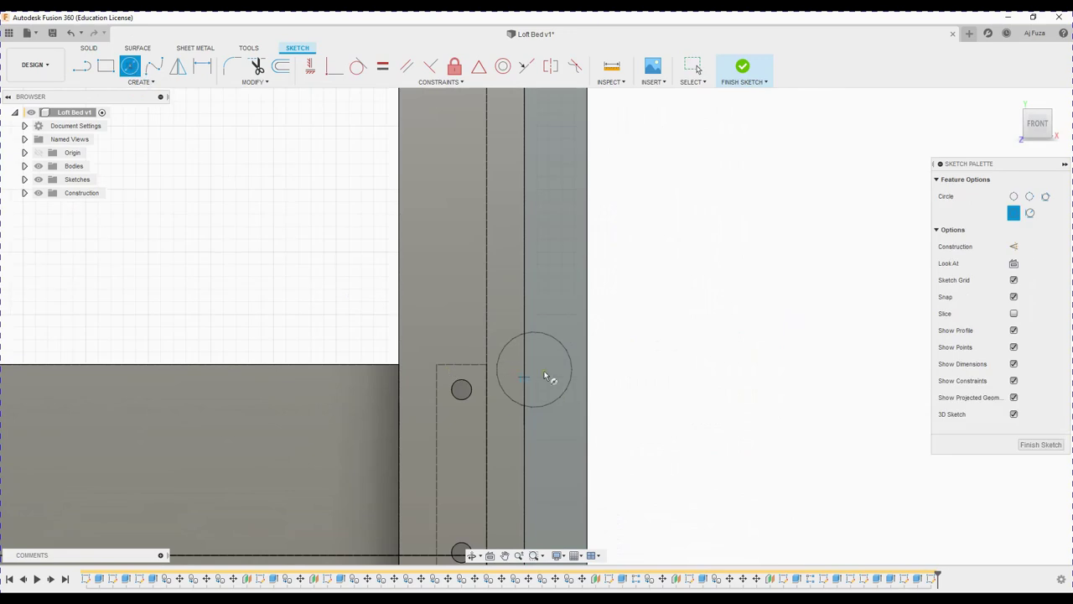
scroll(528, 367, "up", 2)
scroll(528, 367, "up", 2)
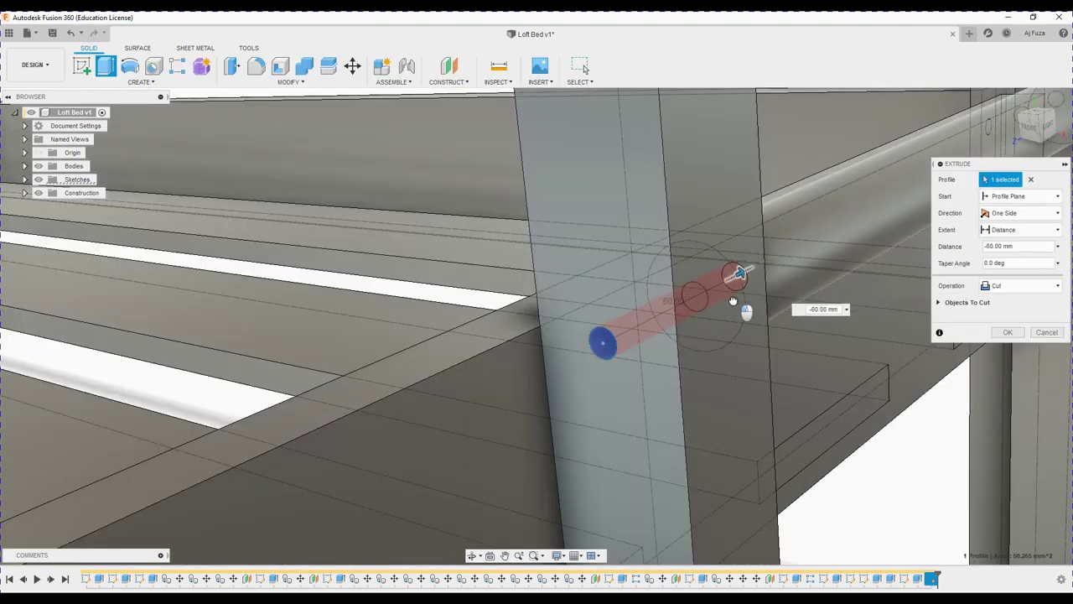
left_click_drag(733, 301, 756, 290)
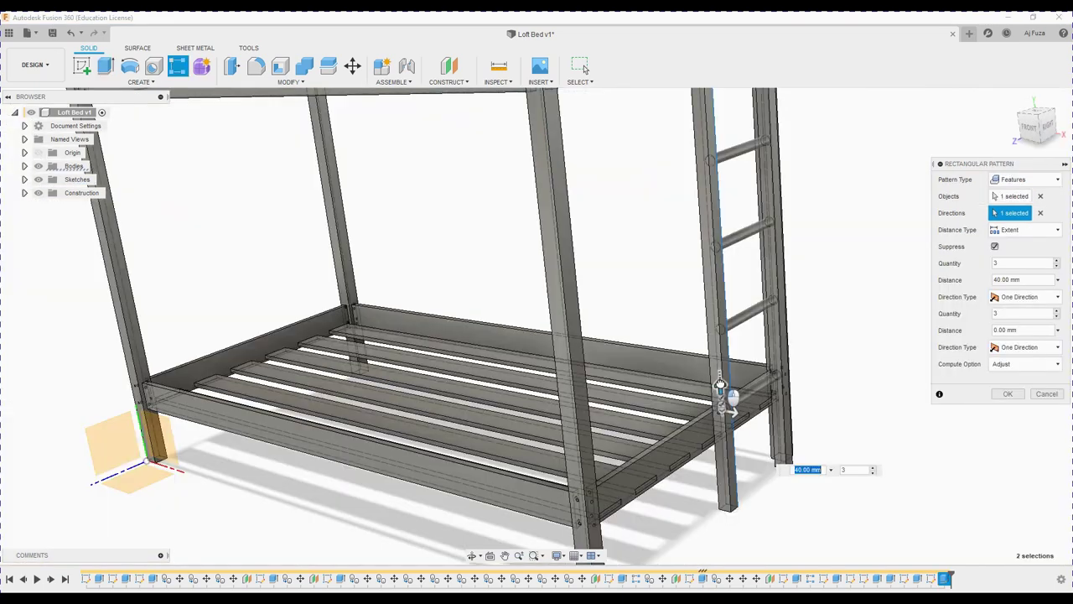
- Pattern the cut into 6 copies spread 1200 mm up the ladder rail
left_click_drag(726, 387, 708, 194)
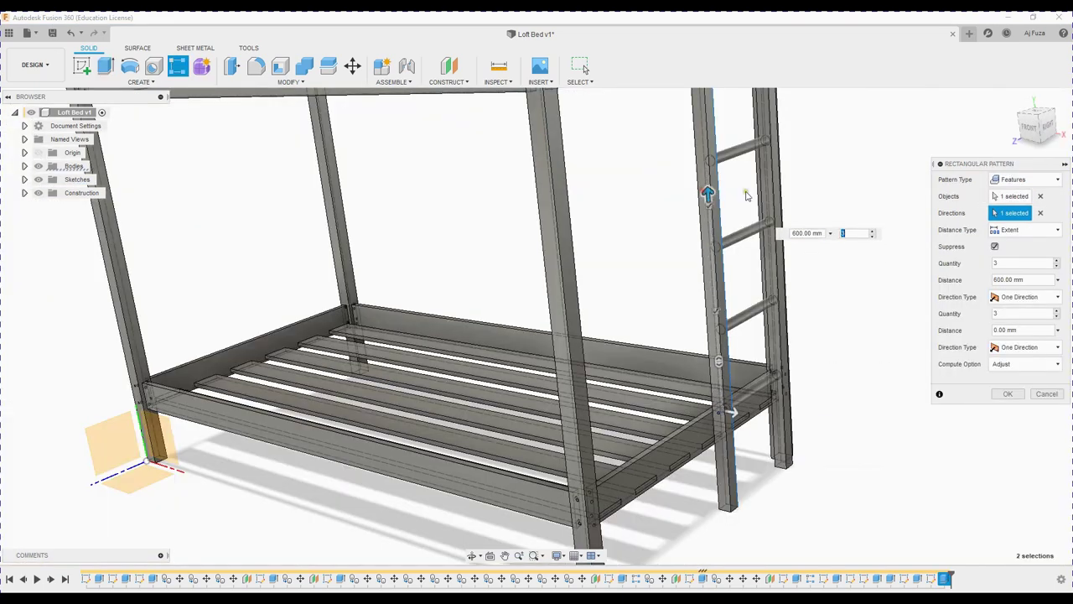
scroll(748, 201, "down", 2)
middle_click_drag(750, 204, 762, 364)
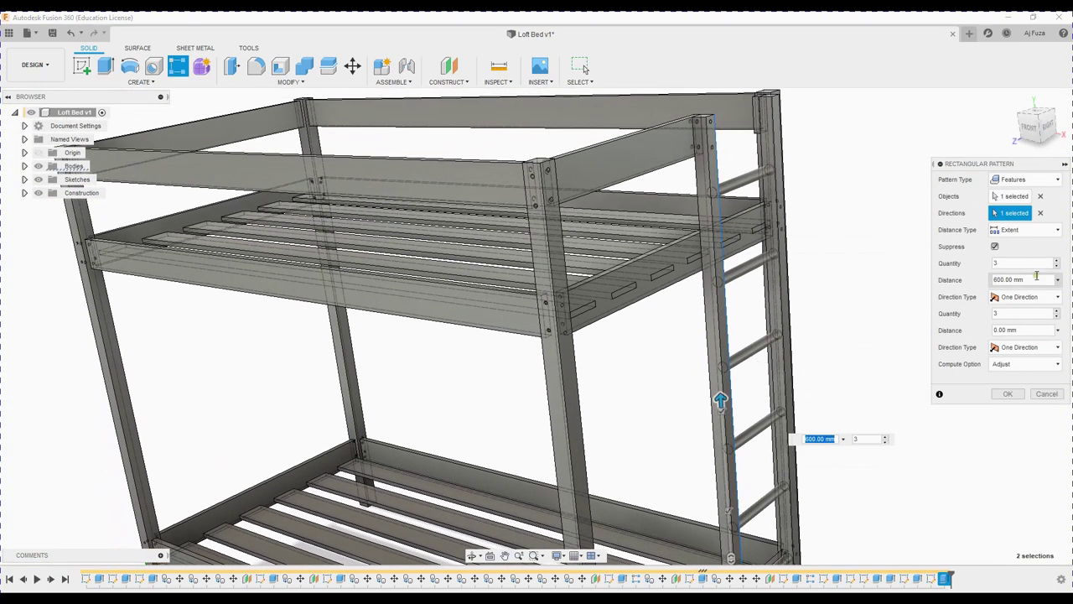
left_click(1056, 260)
left_click(1056, 260)
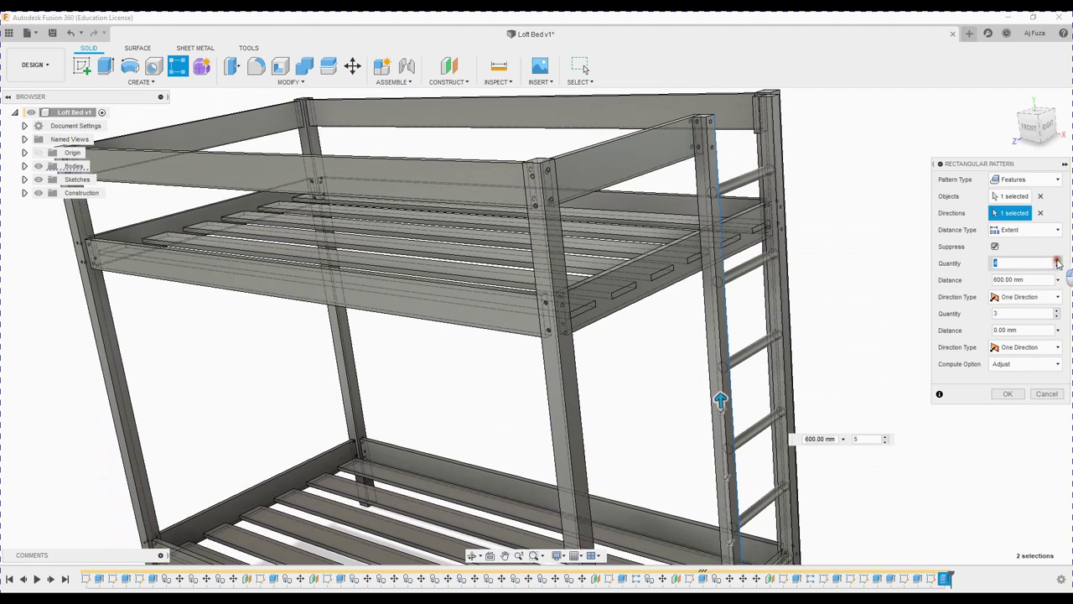
left_click(1057, 260)
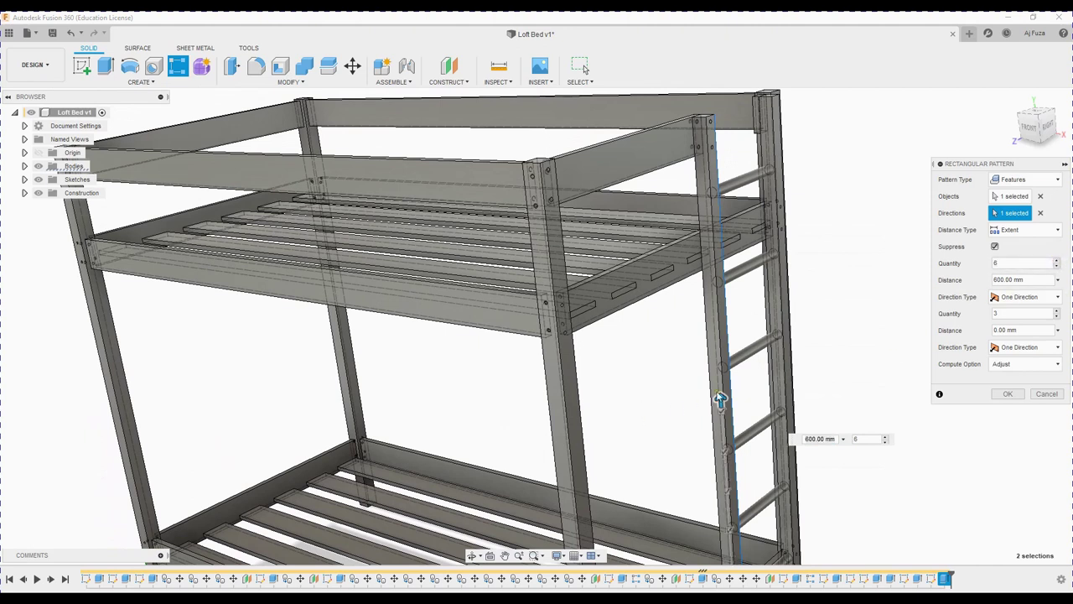
left_click_drag(720, 400, 707, 183)
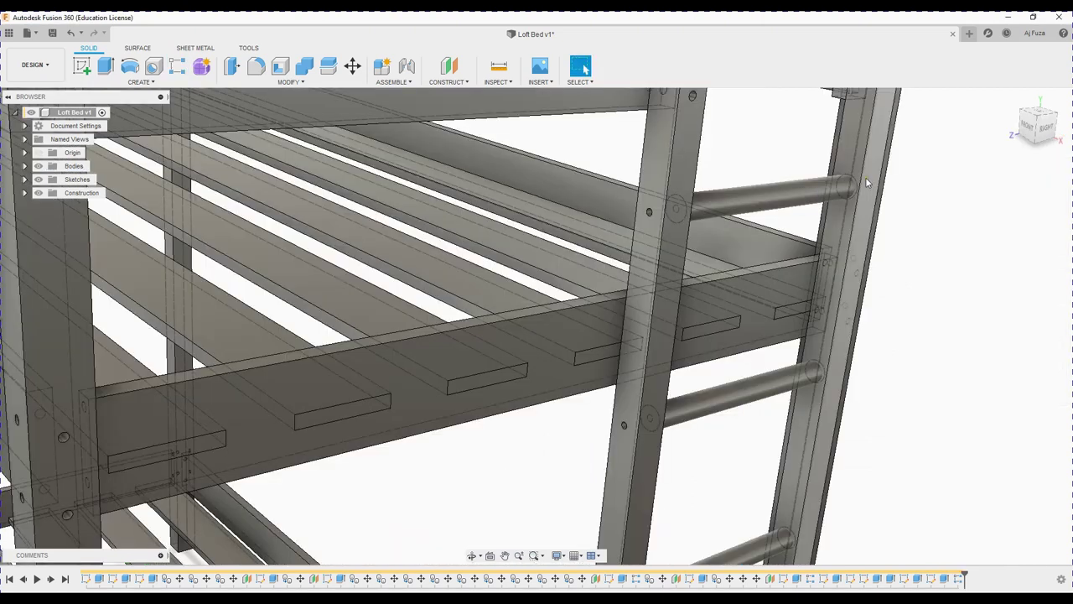
- Cut the circle 40 mm deep as a hole in the ladder post
scroll(832, 220, "down", 1)
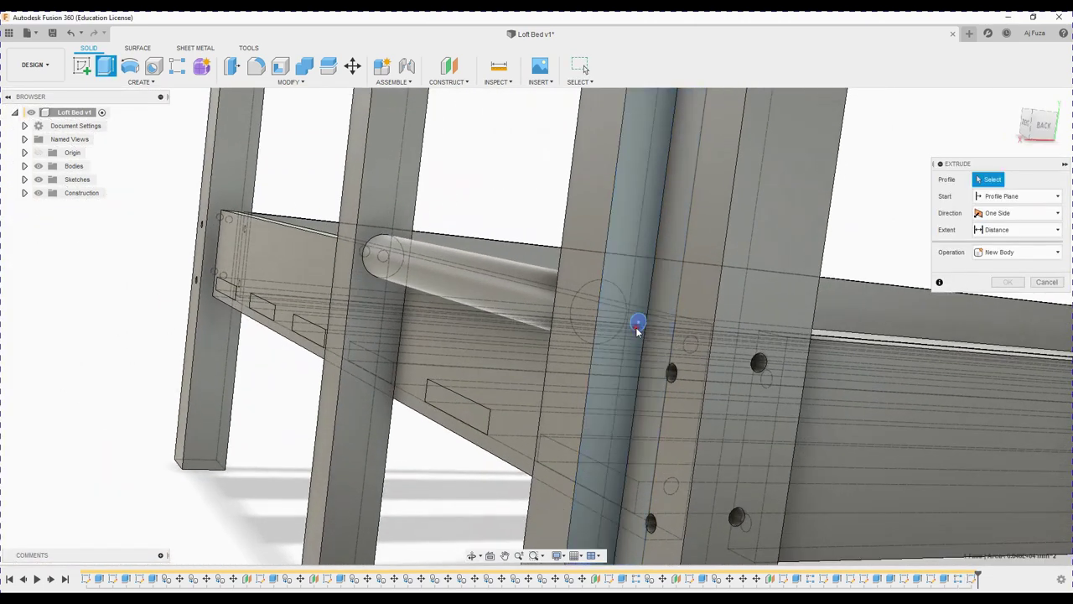
left_click(638, 327)
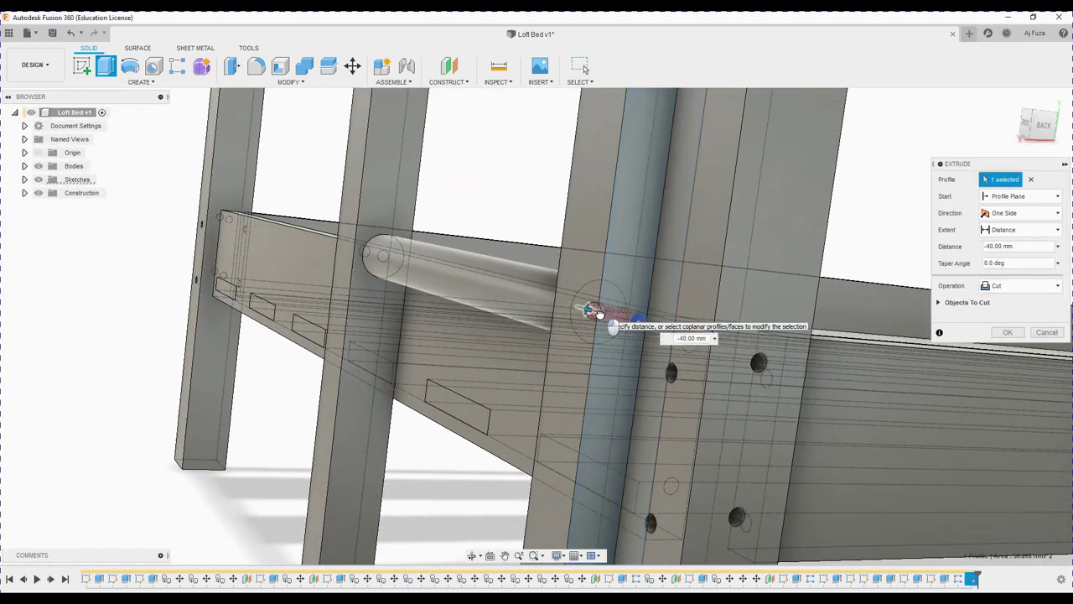
left_click(1009, 332)
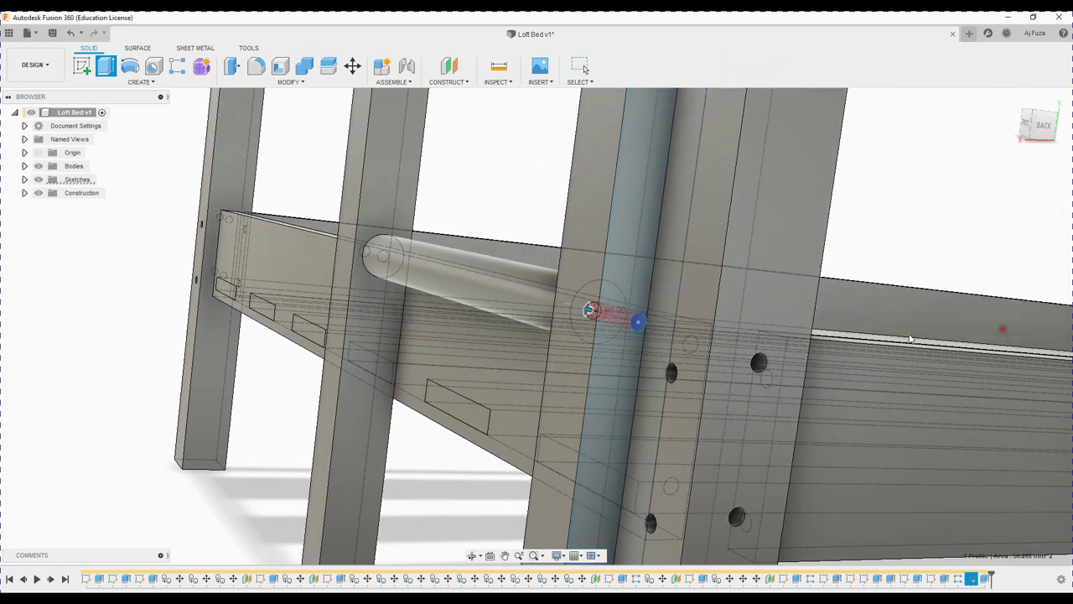
- Pattern the hole along the post edge: quantity 6, second-direction quantity 1, 1000 mm distance
left_click(179, 65)
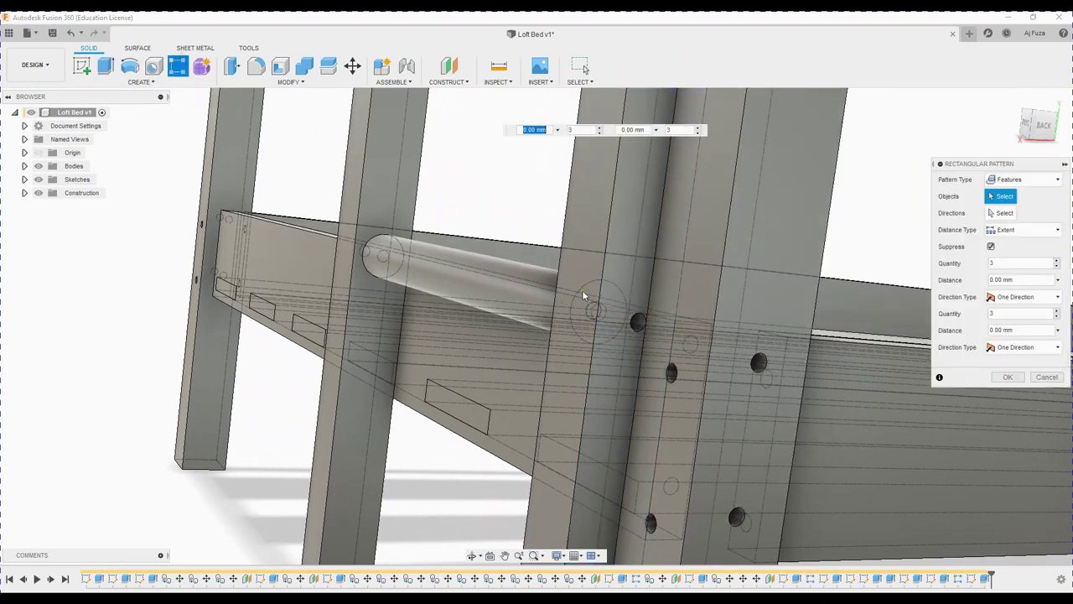
left_click(641, 322)
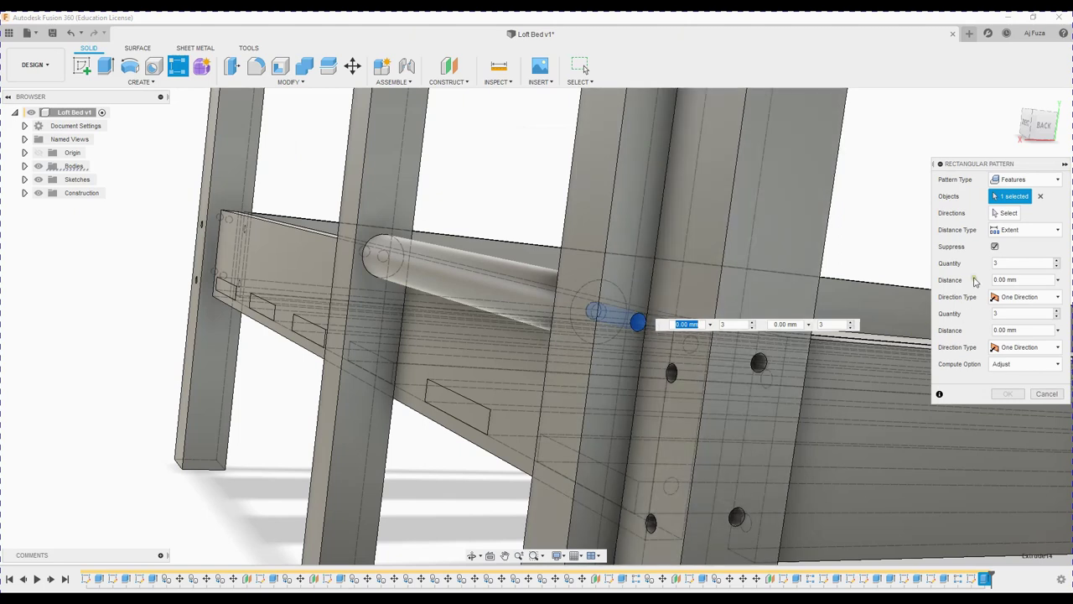
left_click(1006, 213)
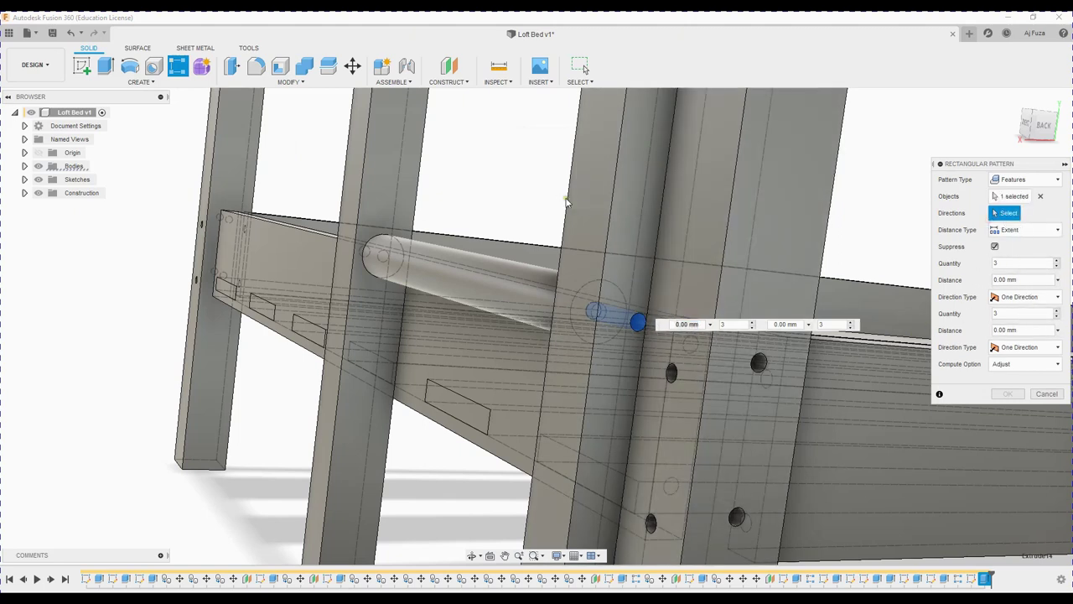
left_click(577, 211)
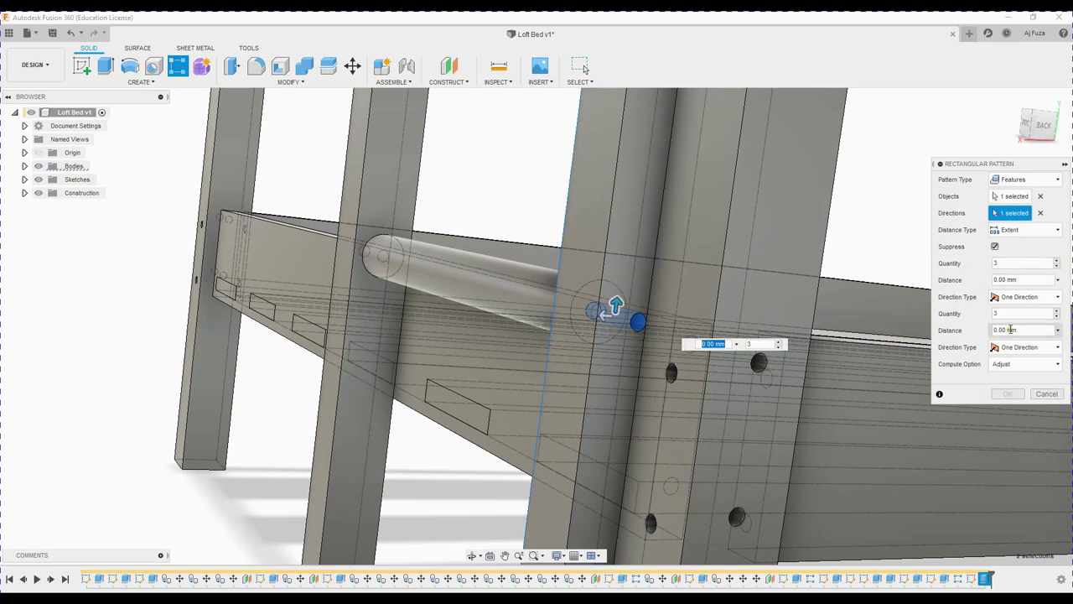
double_click(1015, 312)
type("1")
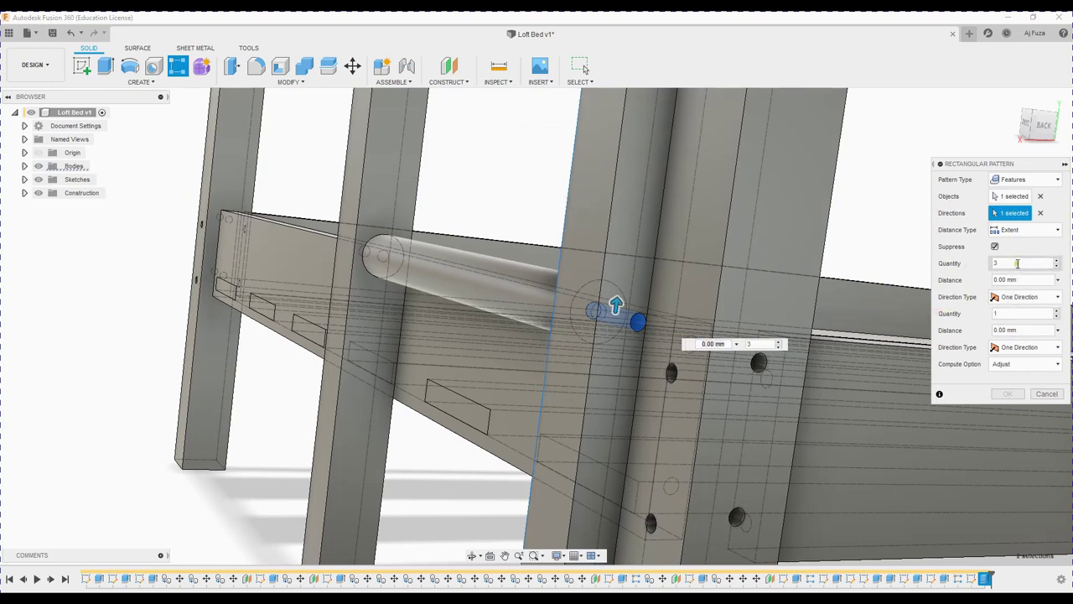
left_click(1058, 260)
left_click(1058, 260)
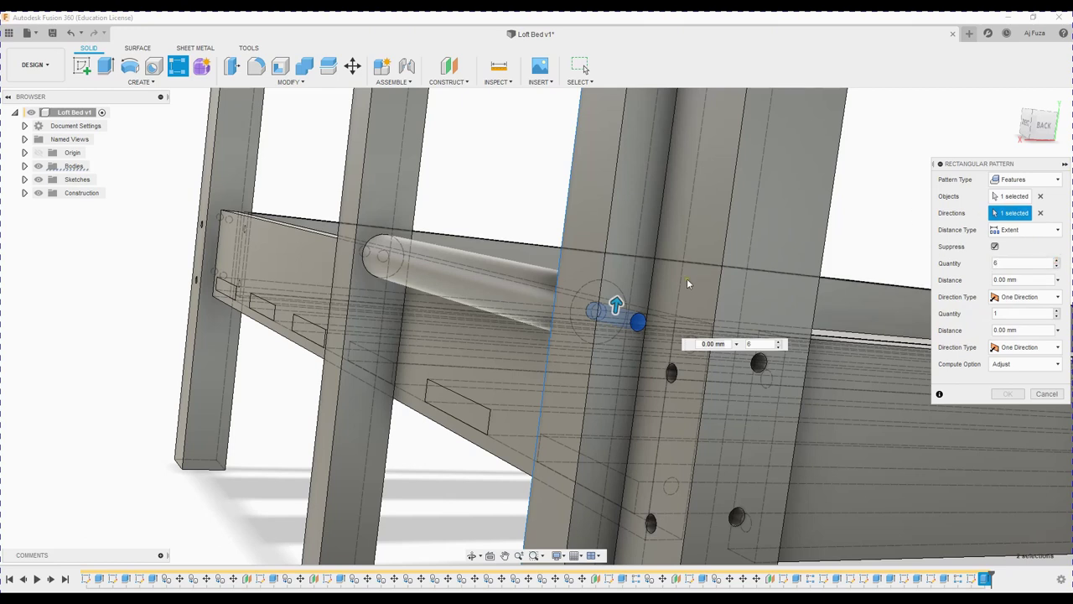
scroll(654, 289, "up", 3)
scroll(654, 289, "down", 2)
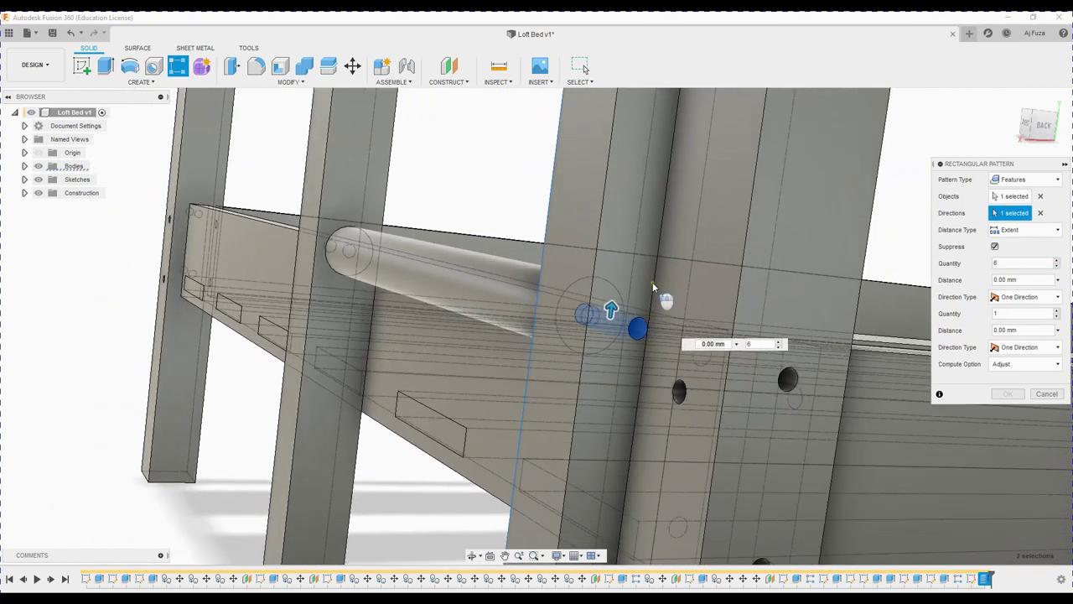
scroll(663, 297, "down", 2)
scroll(674, 282, "down", 2)
scroll(718, 235, "down", 2)
middle_click_drag(743, 174, 618, 507)
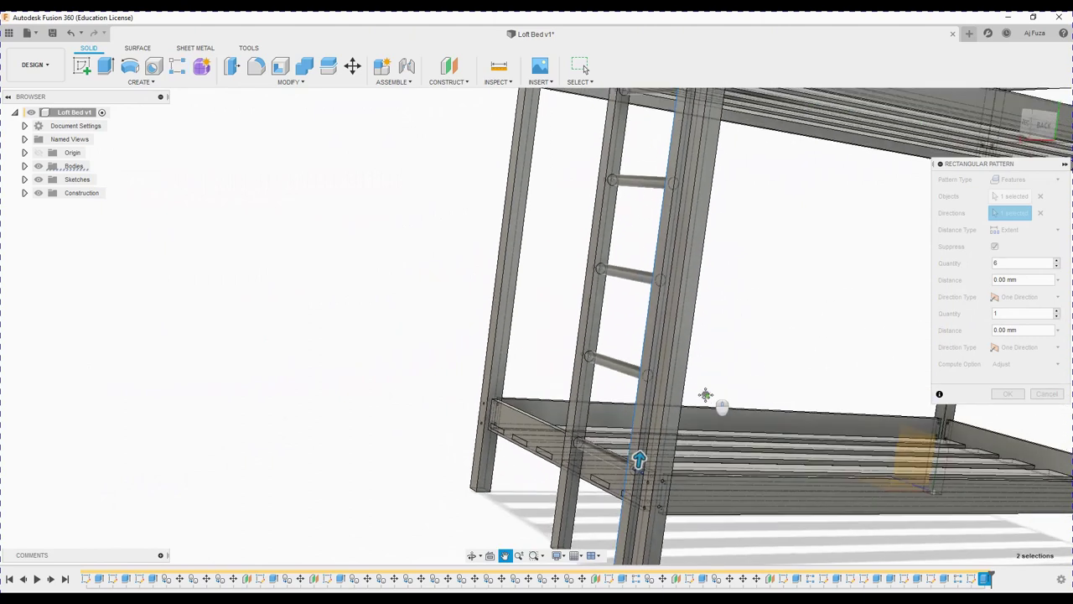
left_click_drag(618, 507, 686, 111)
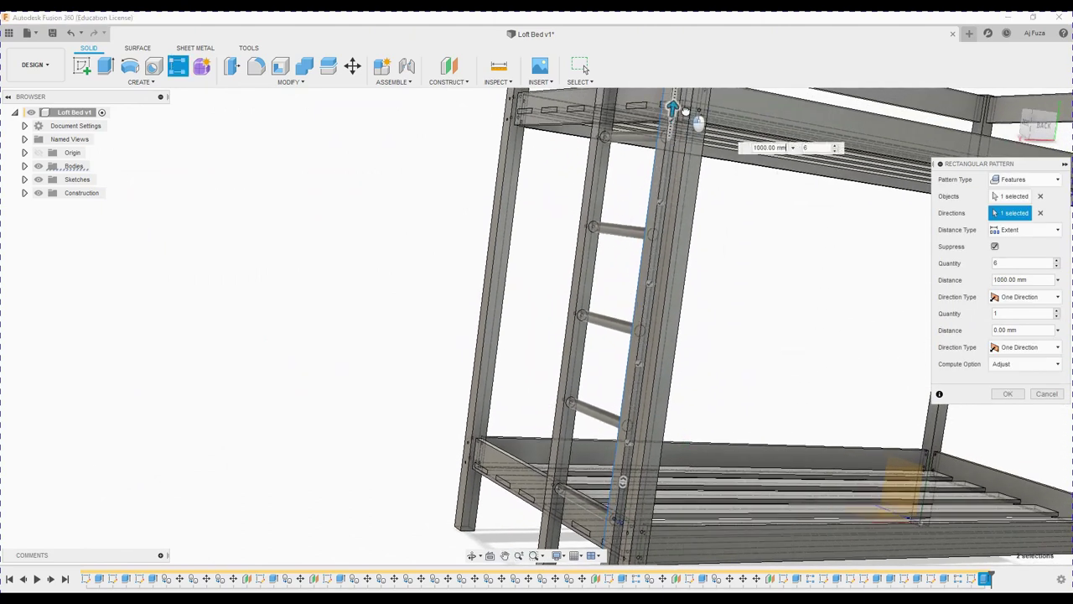
- Apply the six-hole, 1000 mm post pattern and inspect the holes near the lower rails
key("Tab")
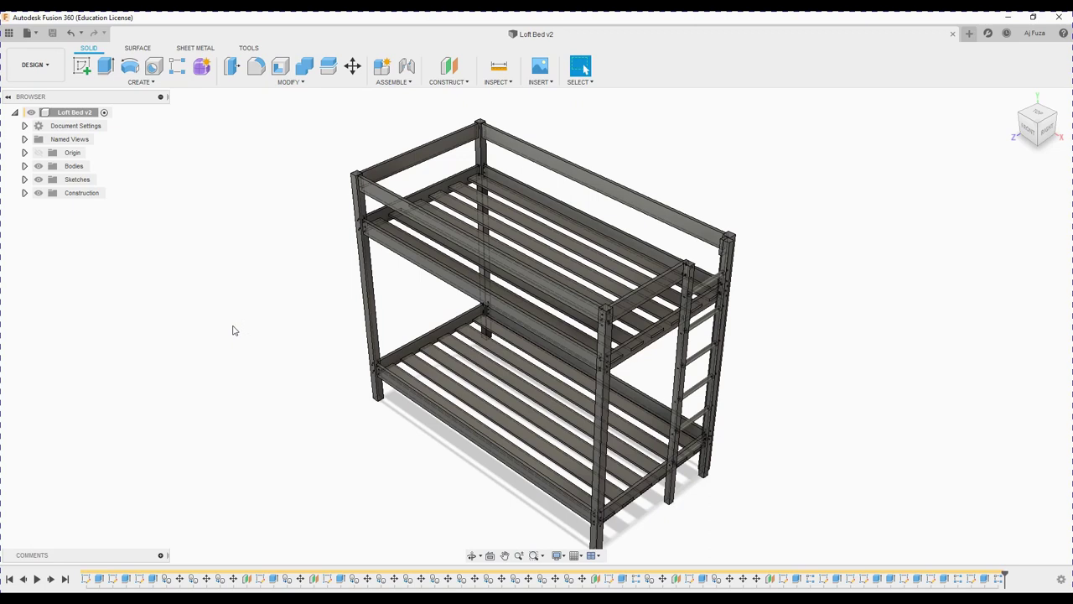
scroll(361, 168, "down", 2)
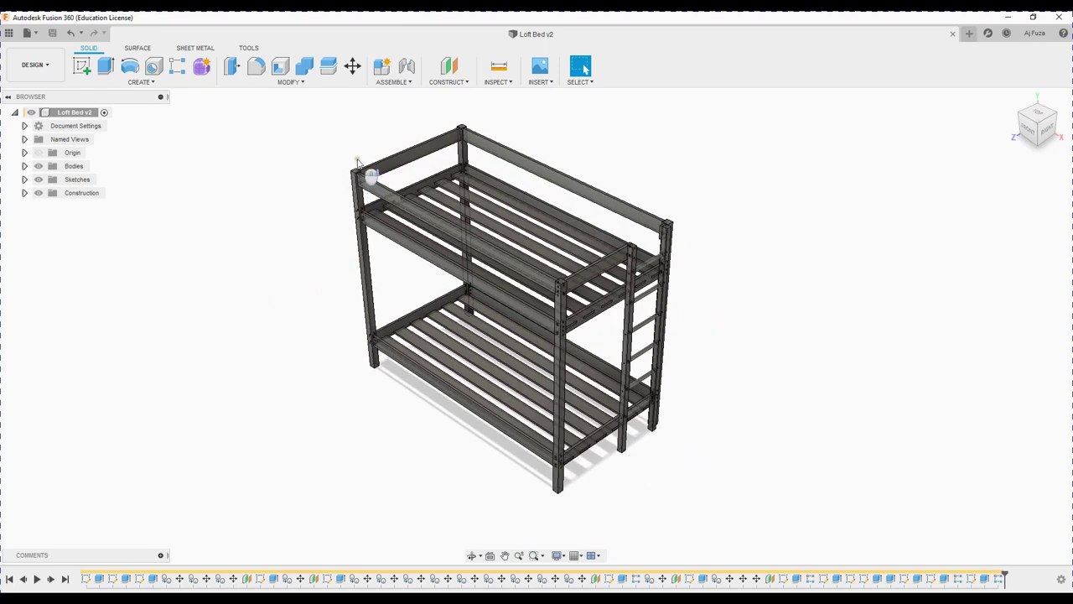
scroll(357, 163, "up", 3)
scroll(356, 172, "up", 3)
scroll(354, 183, "up", 1)
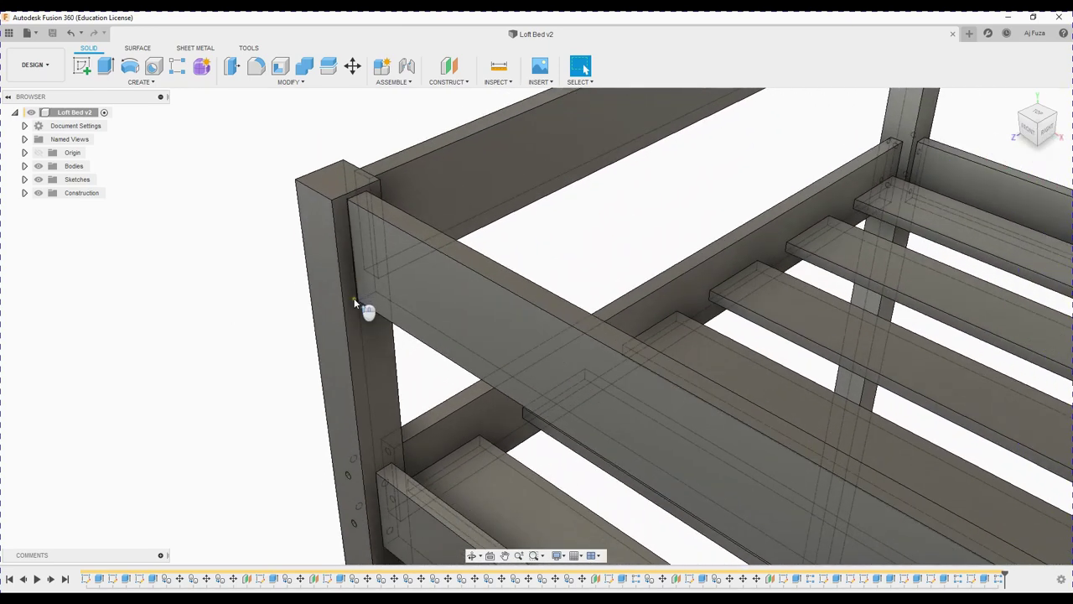
middle_click_drag(228, 408, 221, 164)
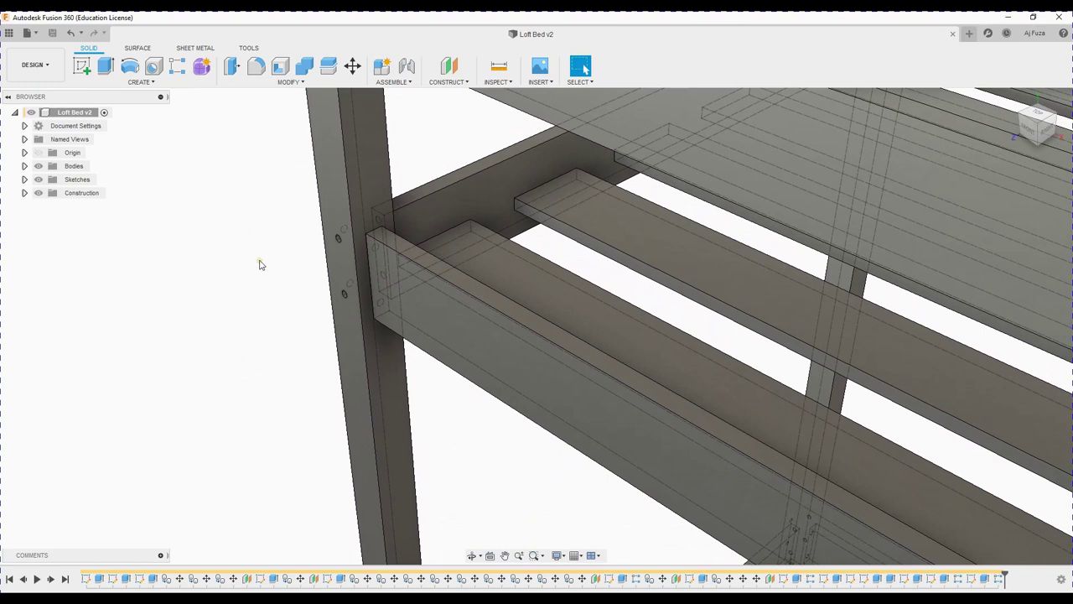